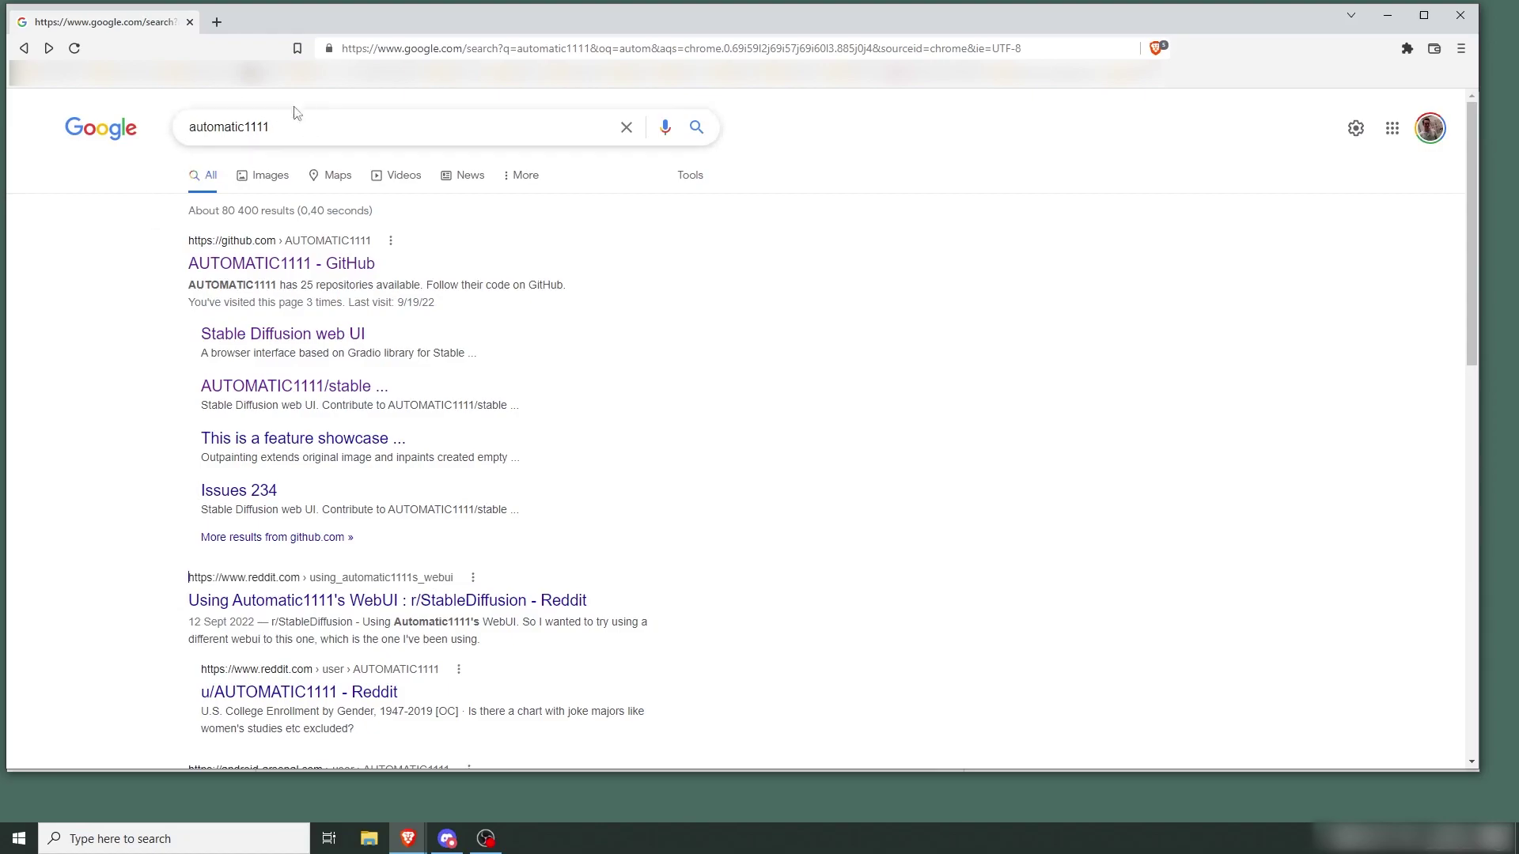
- Open AUTOMATIC1111's stable-diffusion-webui repository and scroll to its Windows installation steps
left_click(260, 270)
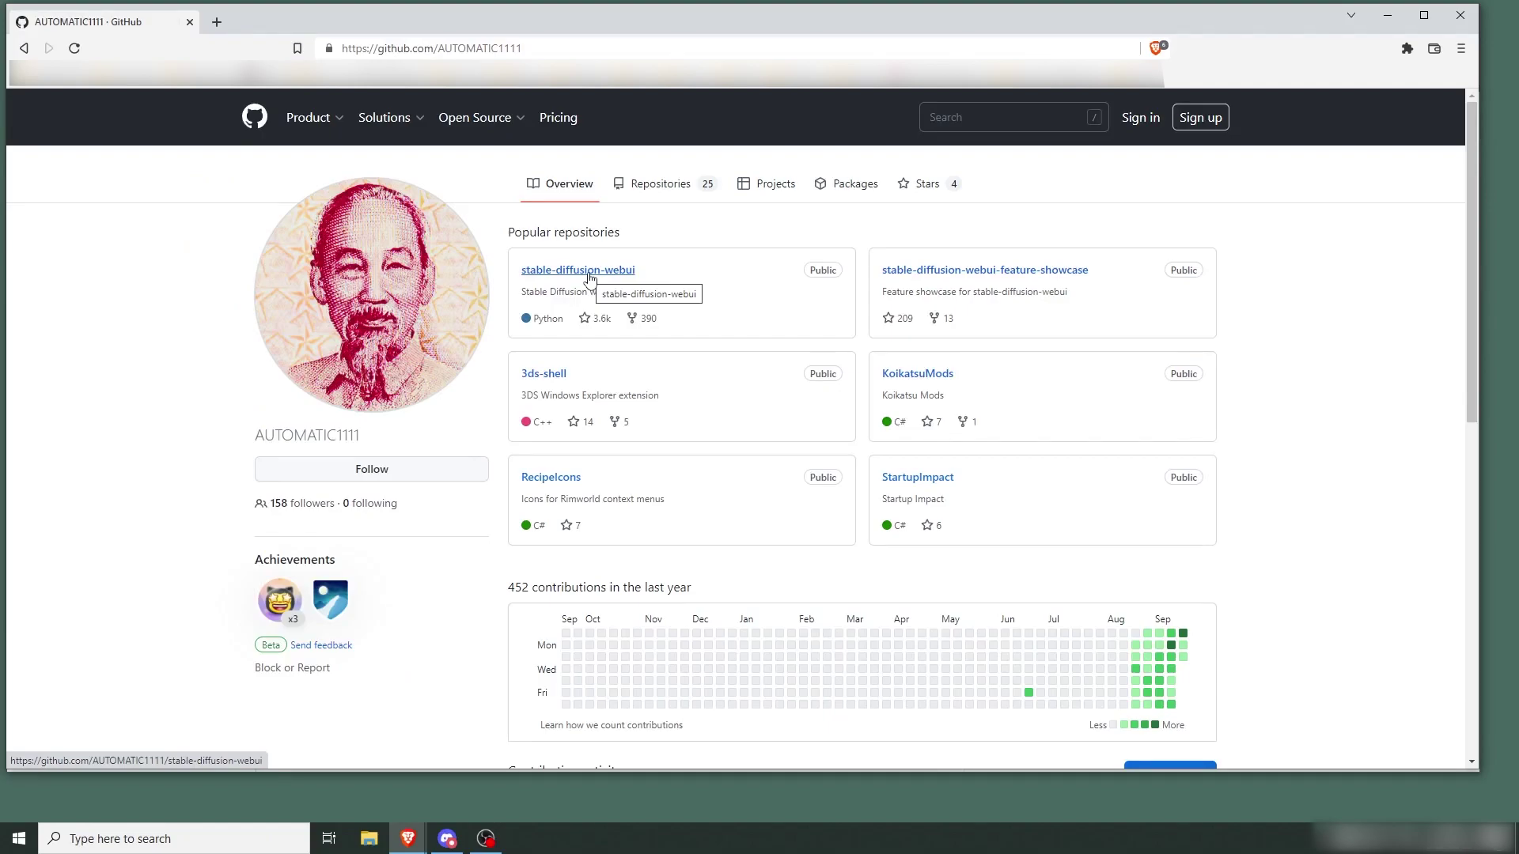
left_click(617, 271)
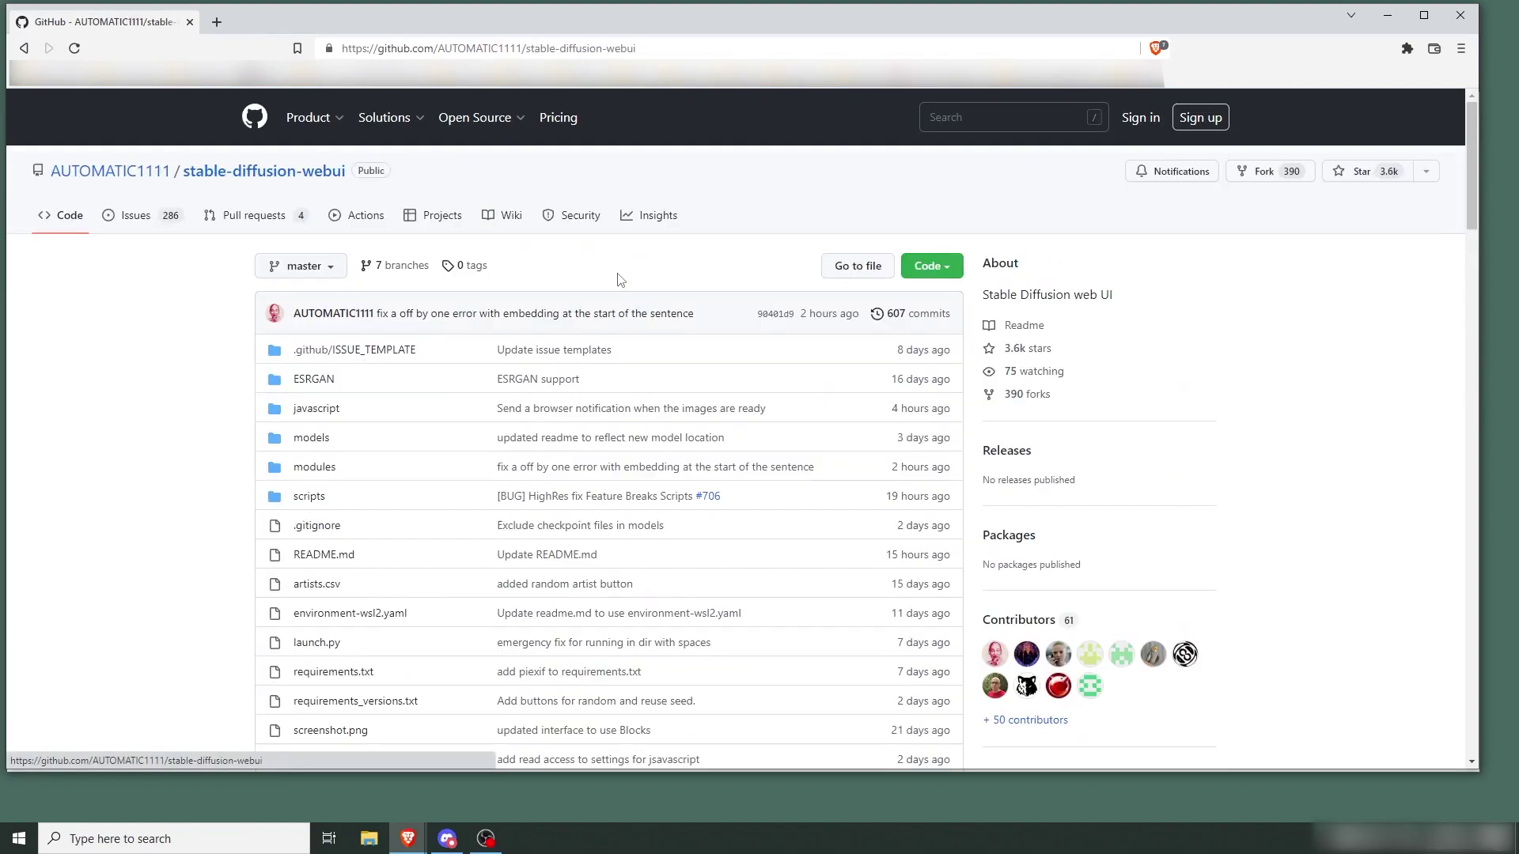
scroll(619, 279, "down", 20)
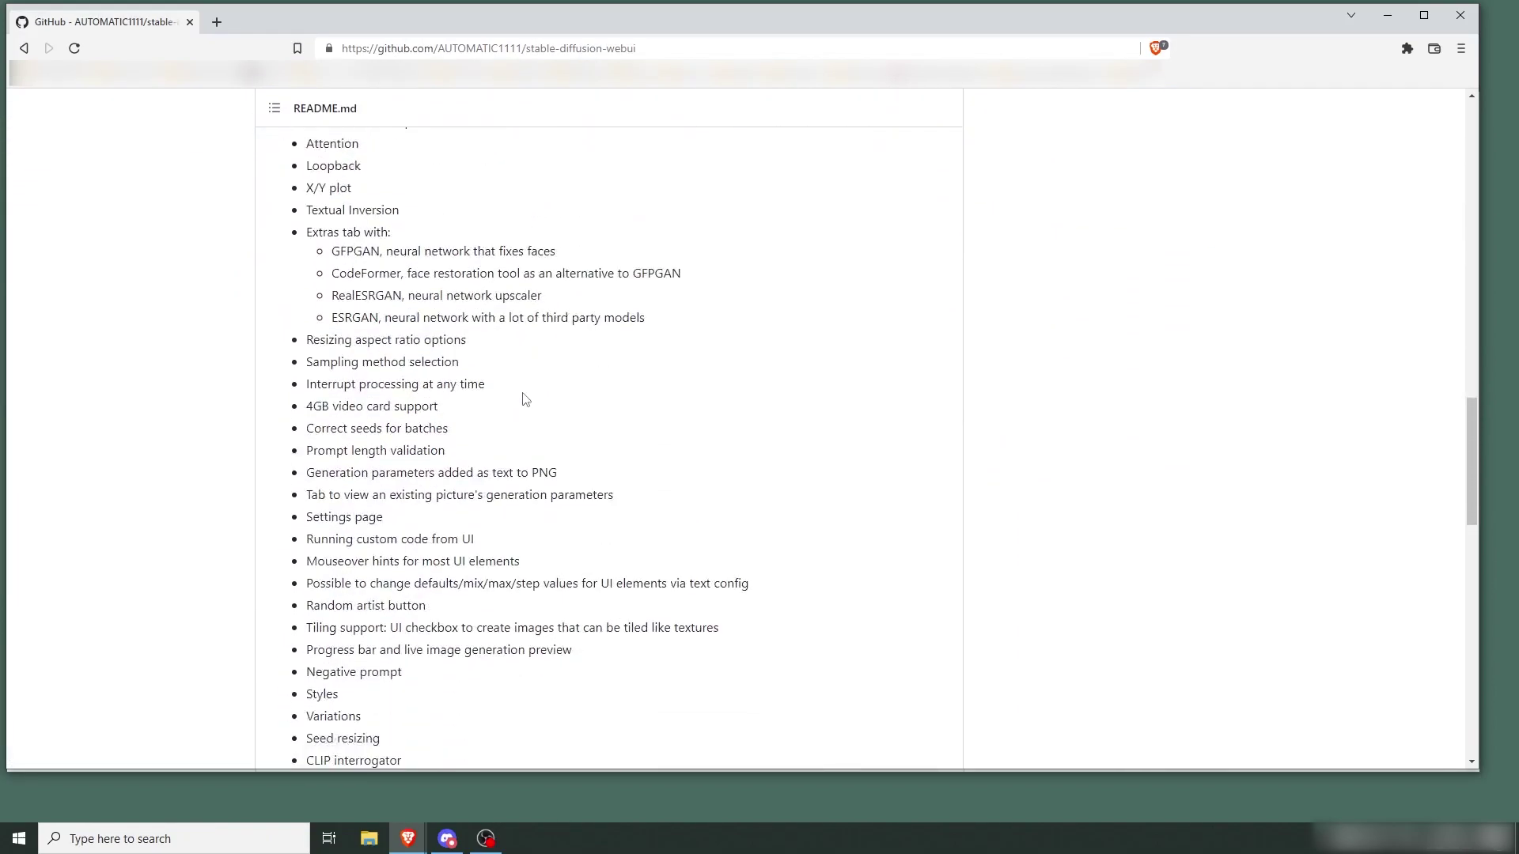
scroll(525, 398, "down", 8)
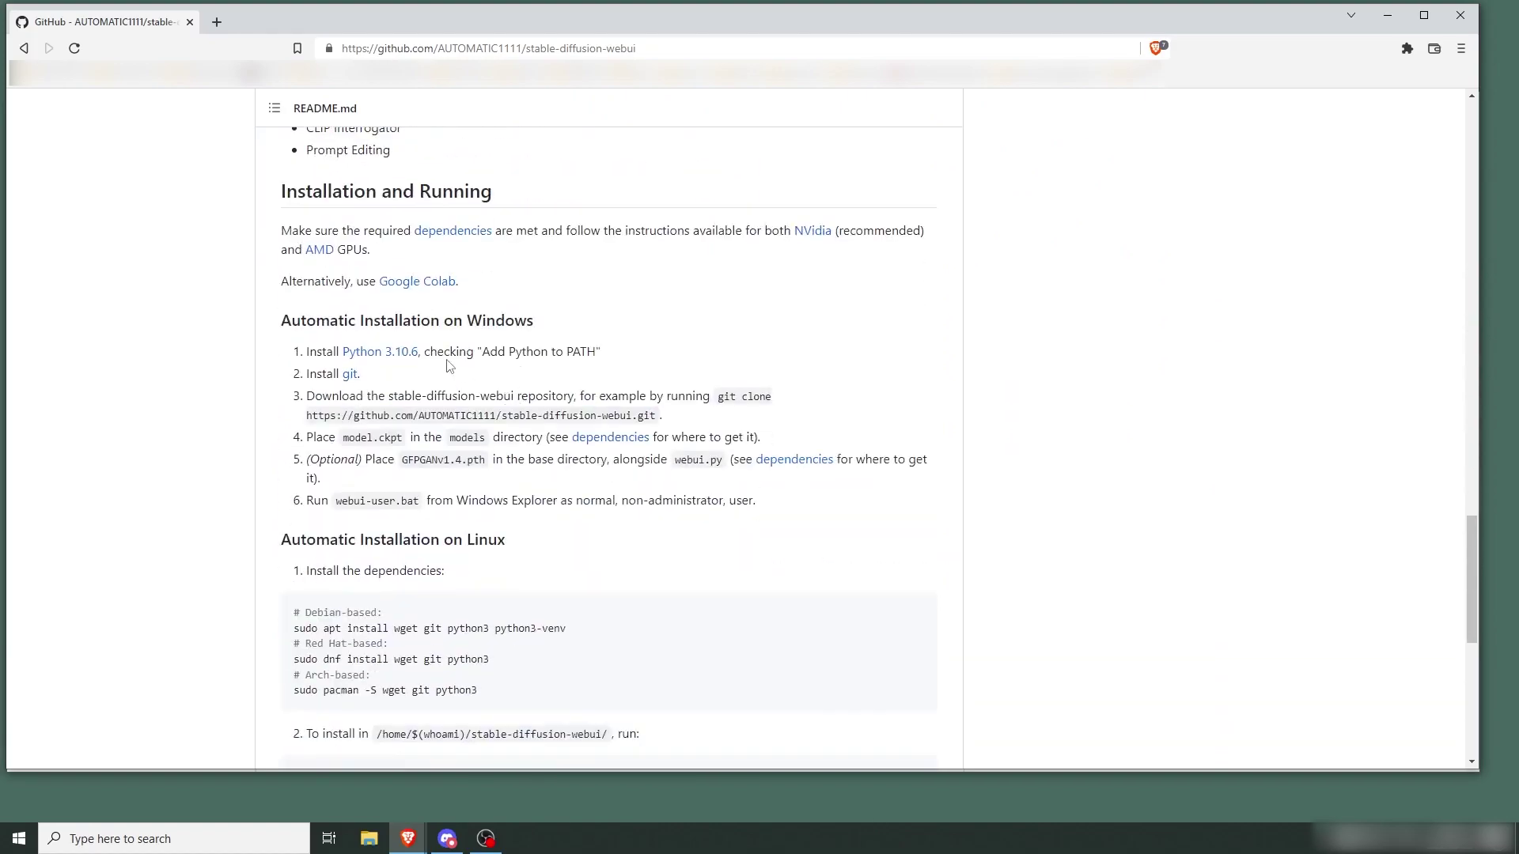
scroll(448, 365, "down", 1)
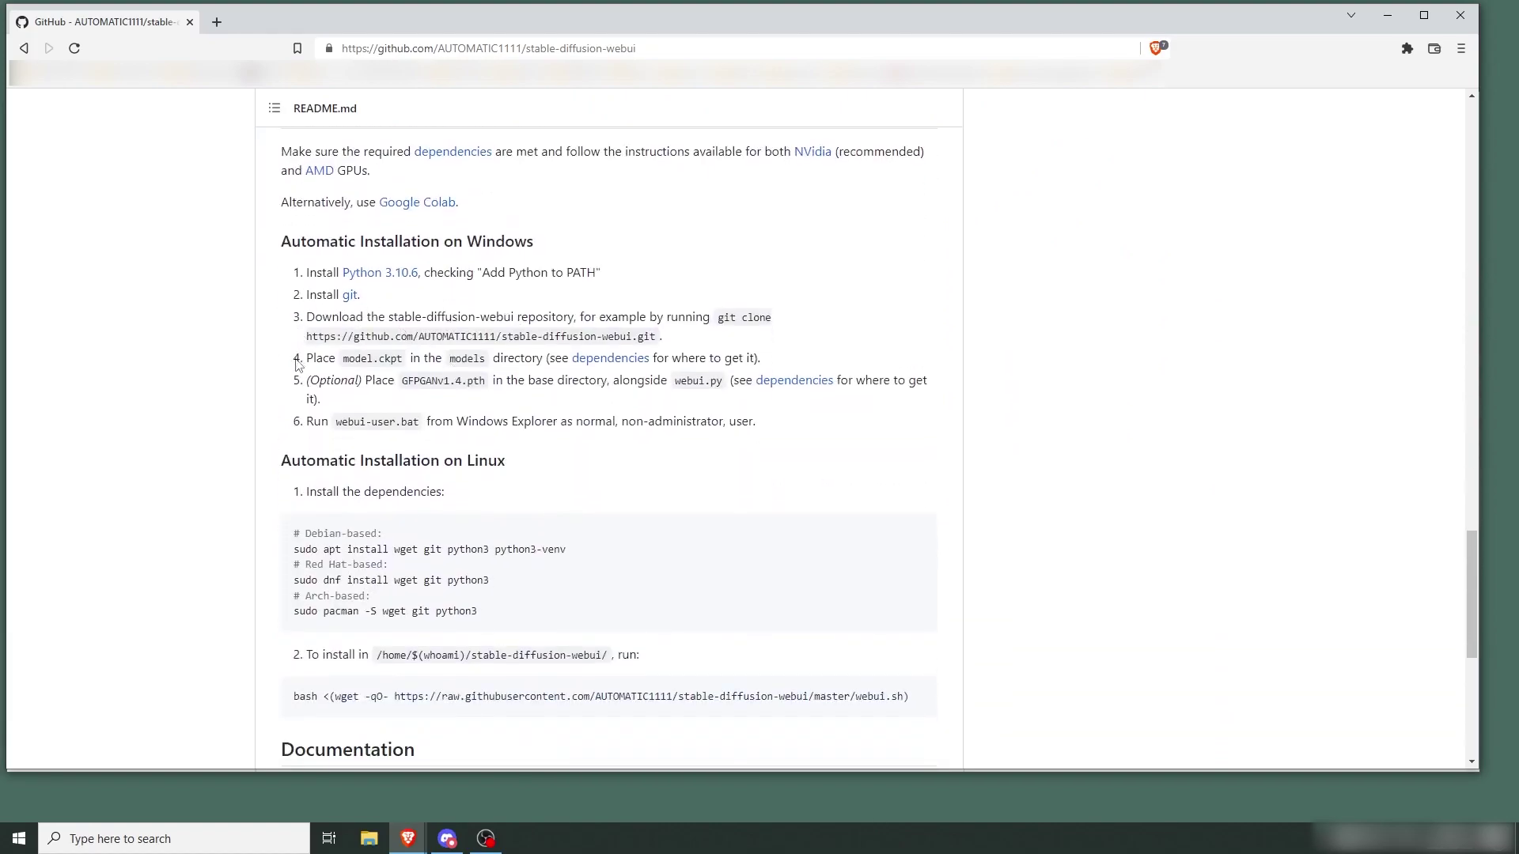
- Open the linked Dependencies wiki page in a new tab and view it
left_click_drag(306, 359, 764, 359)
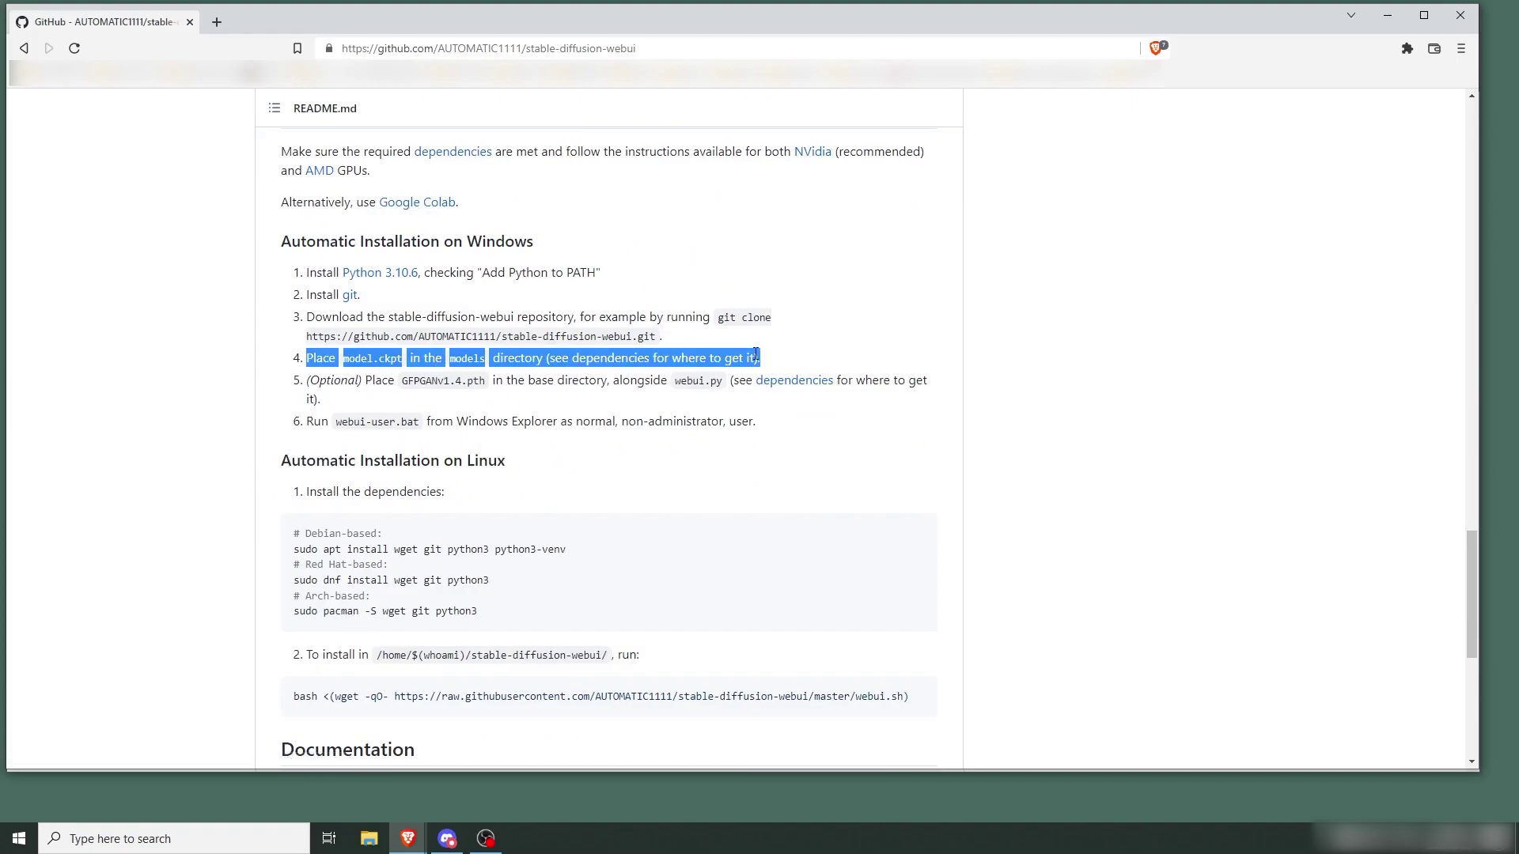
left_click(507, 356)
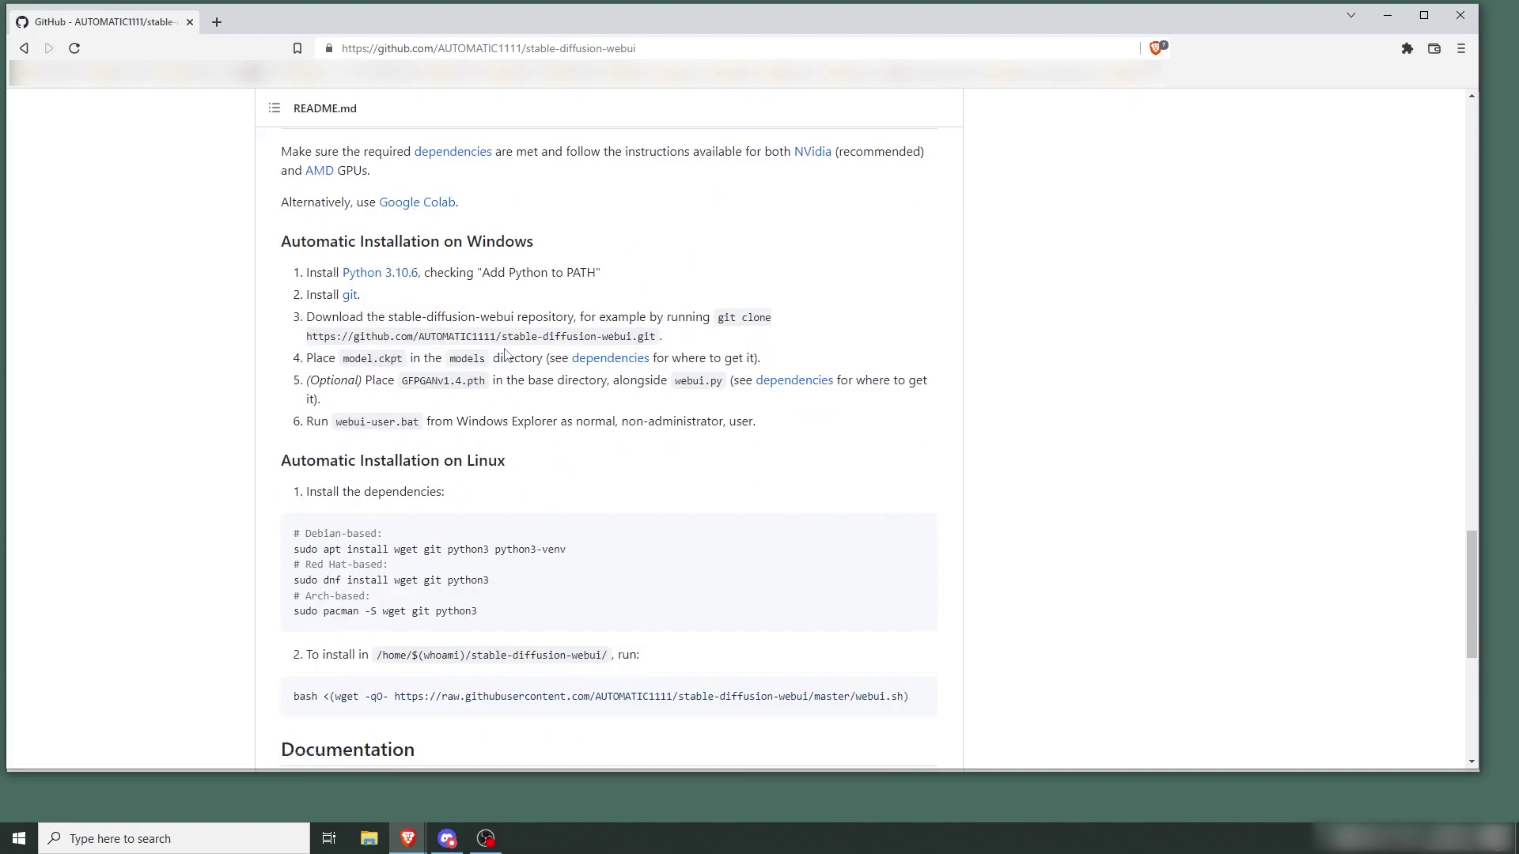
middle_click(617, 363)
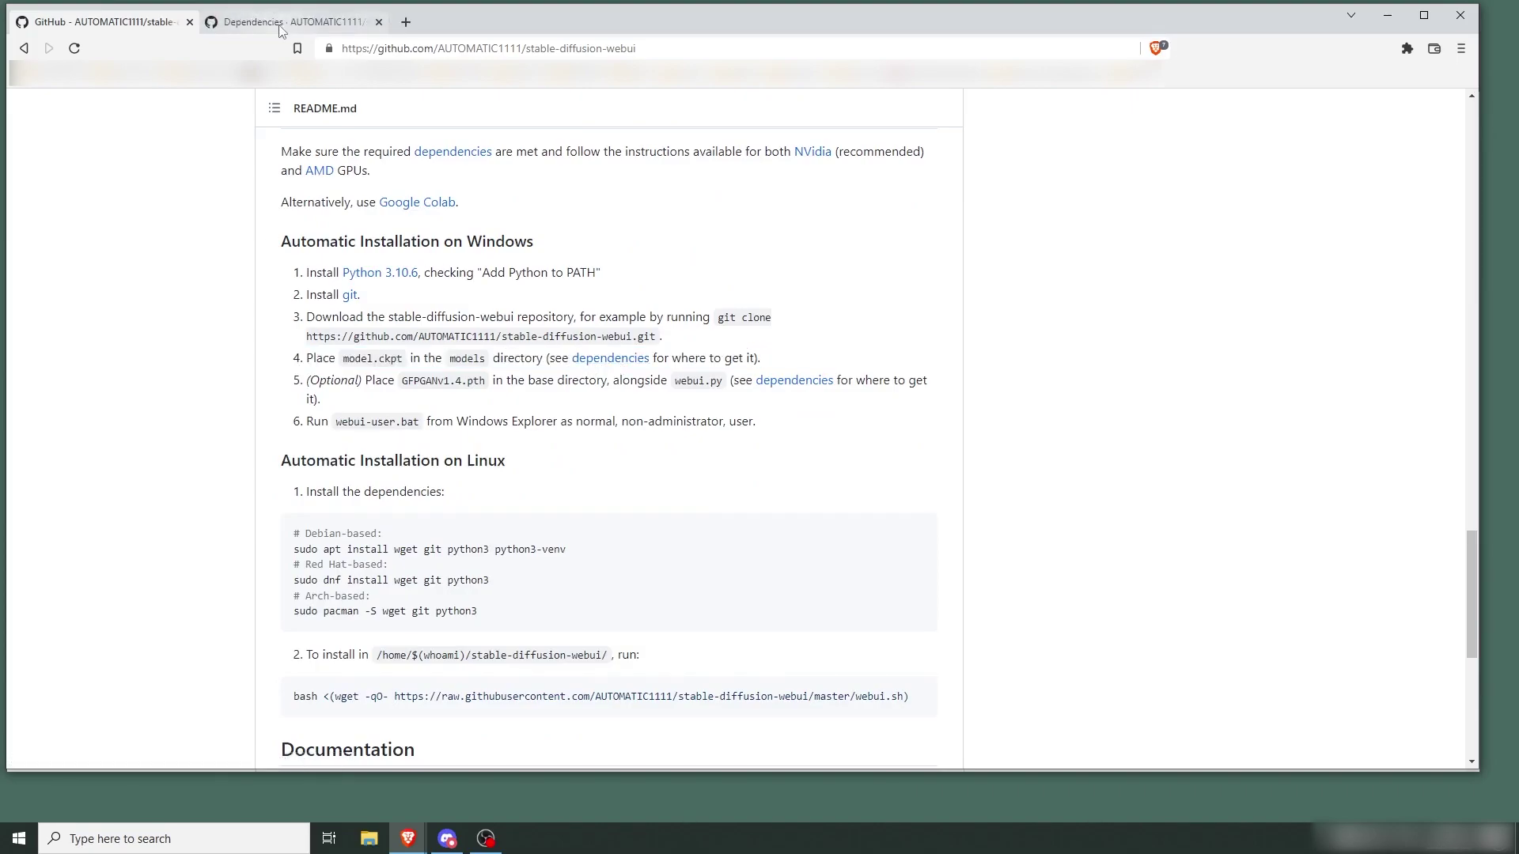
left_click(285, 26)
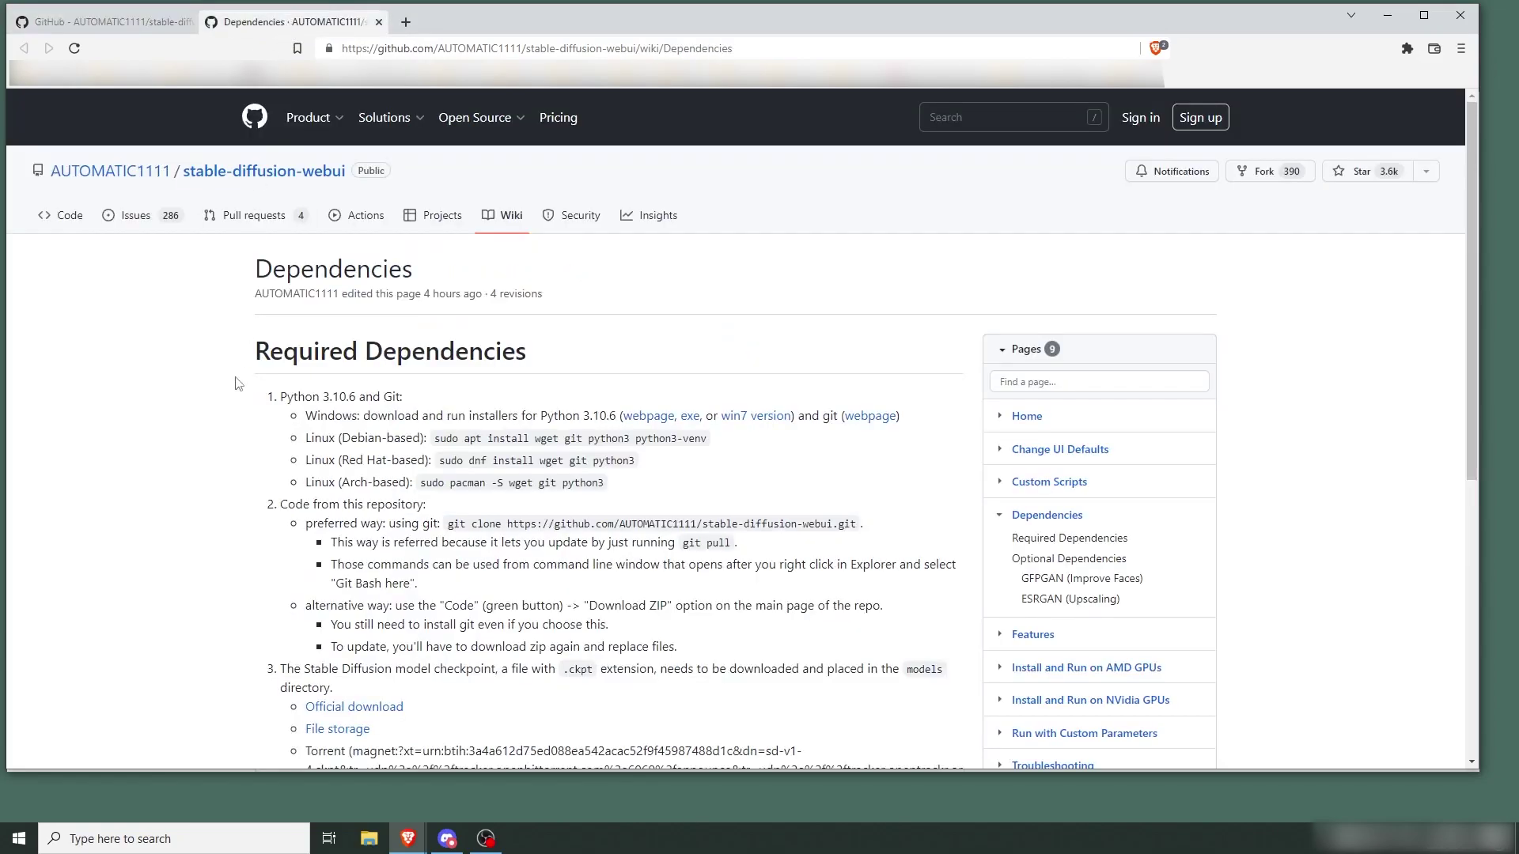
scroll(345, 536, "down", 2)
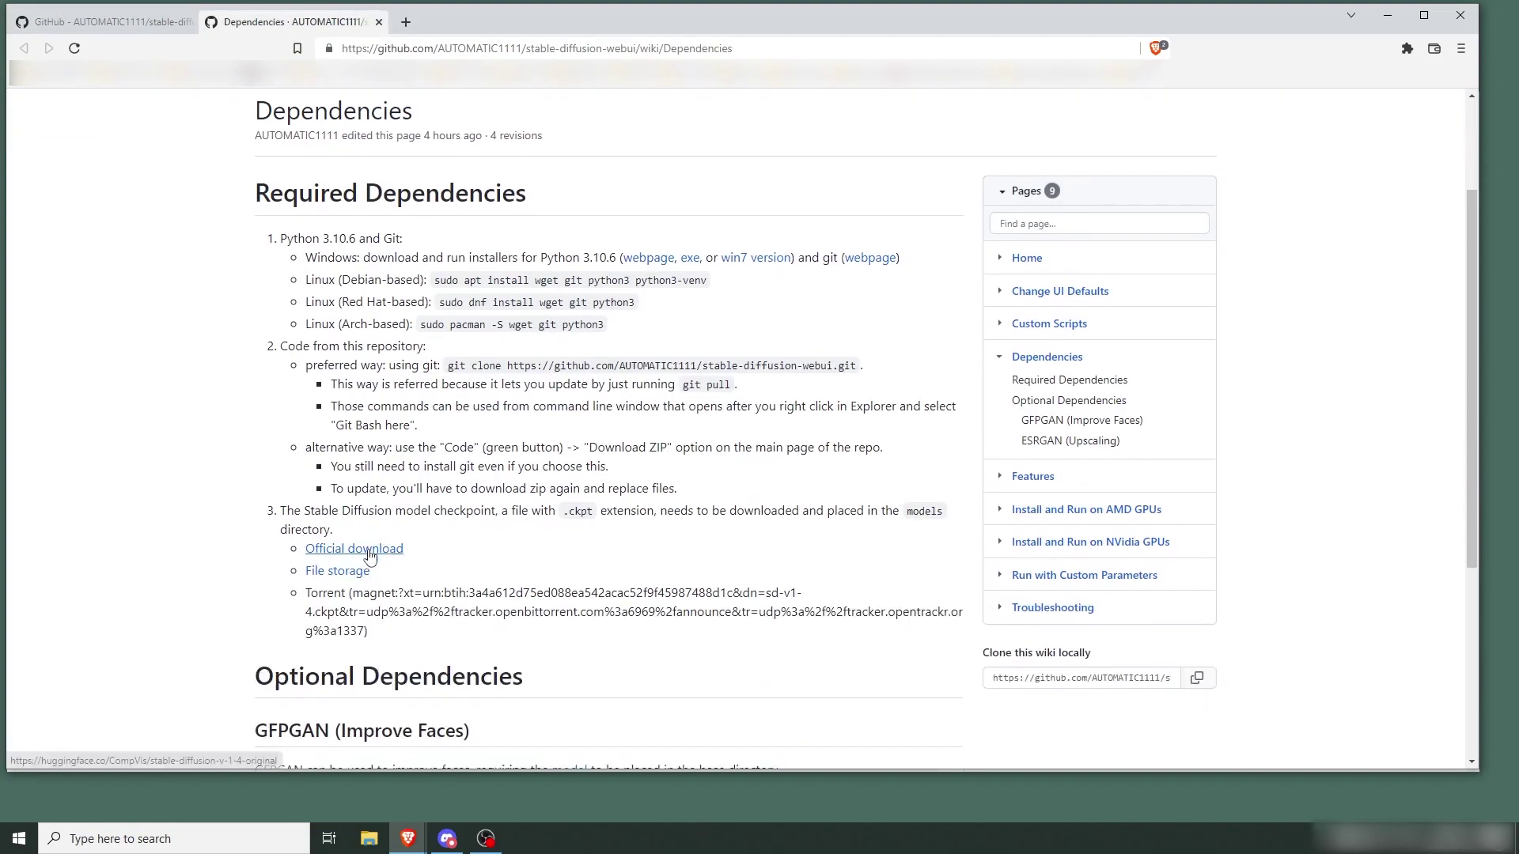
- Save sd-v1-4.ckpt from the official Hugging Face download into Downloads, then return to the README
left_click(365, 550)
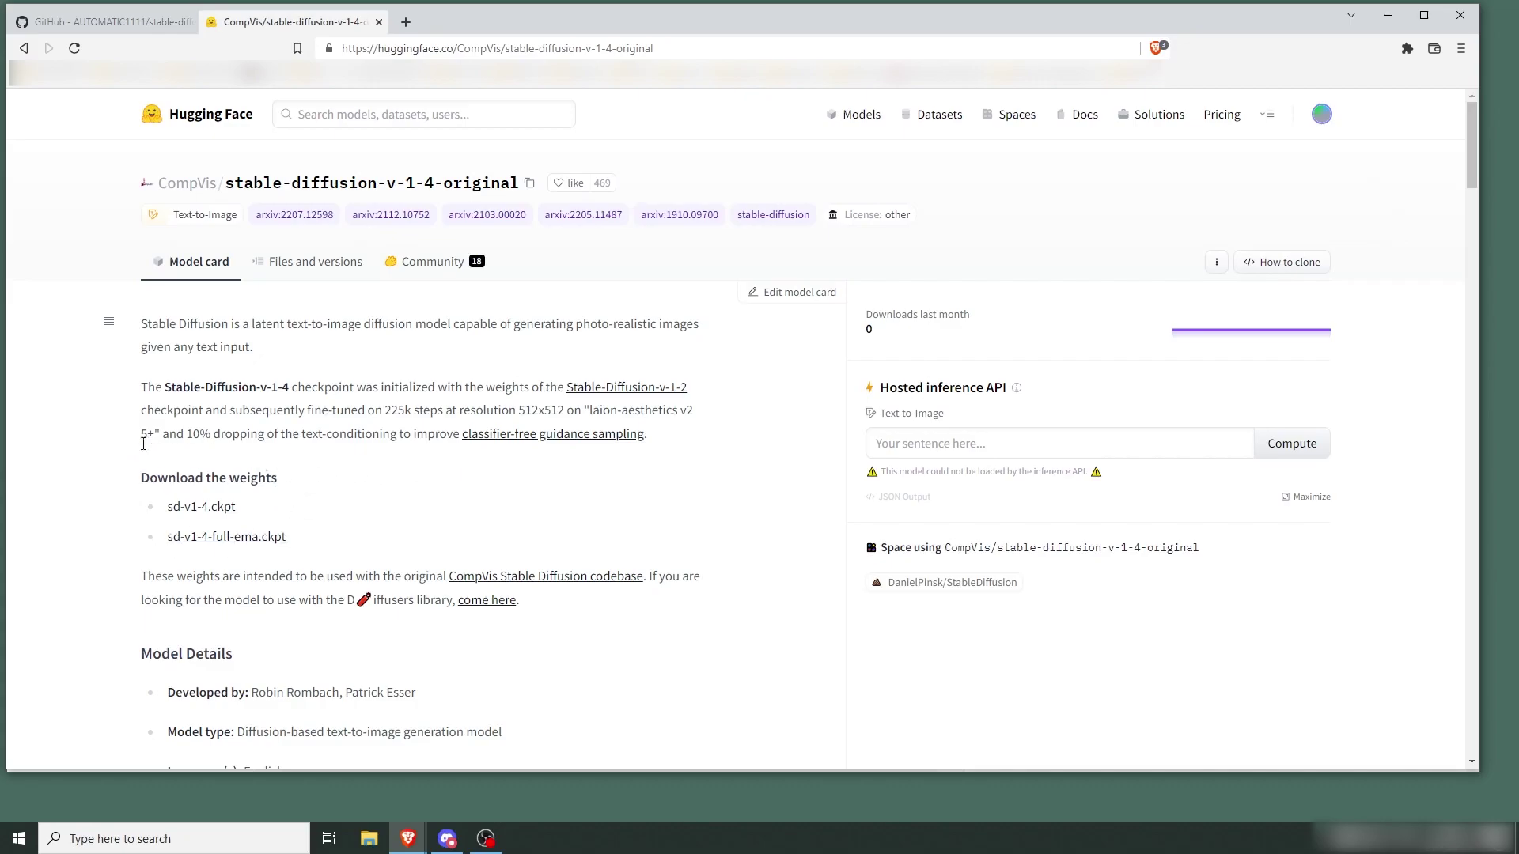
left_click(212, 512)
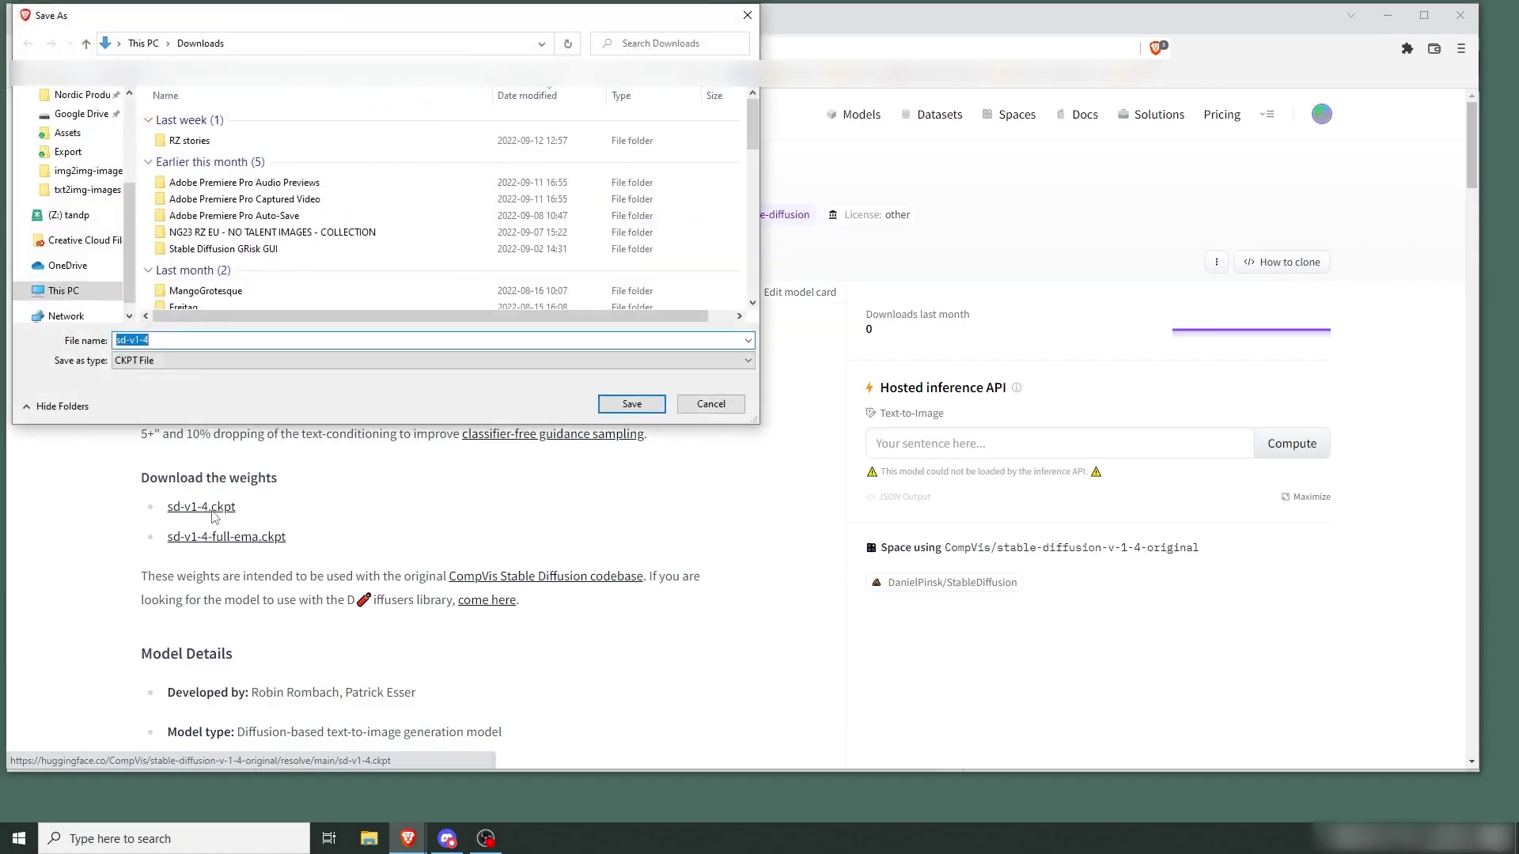
left_click(632, 405)
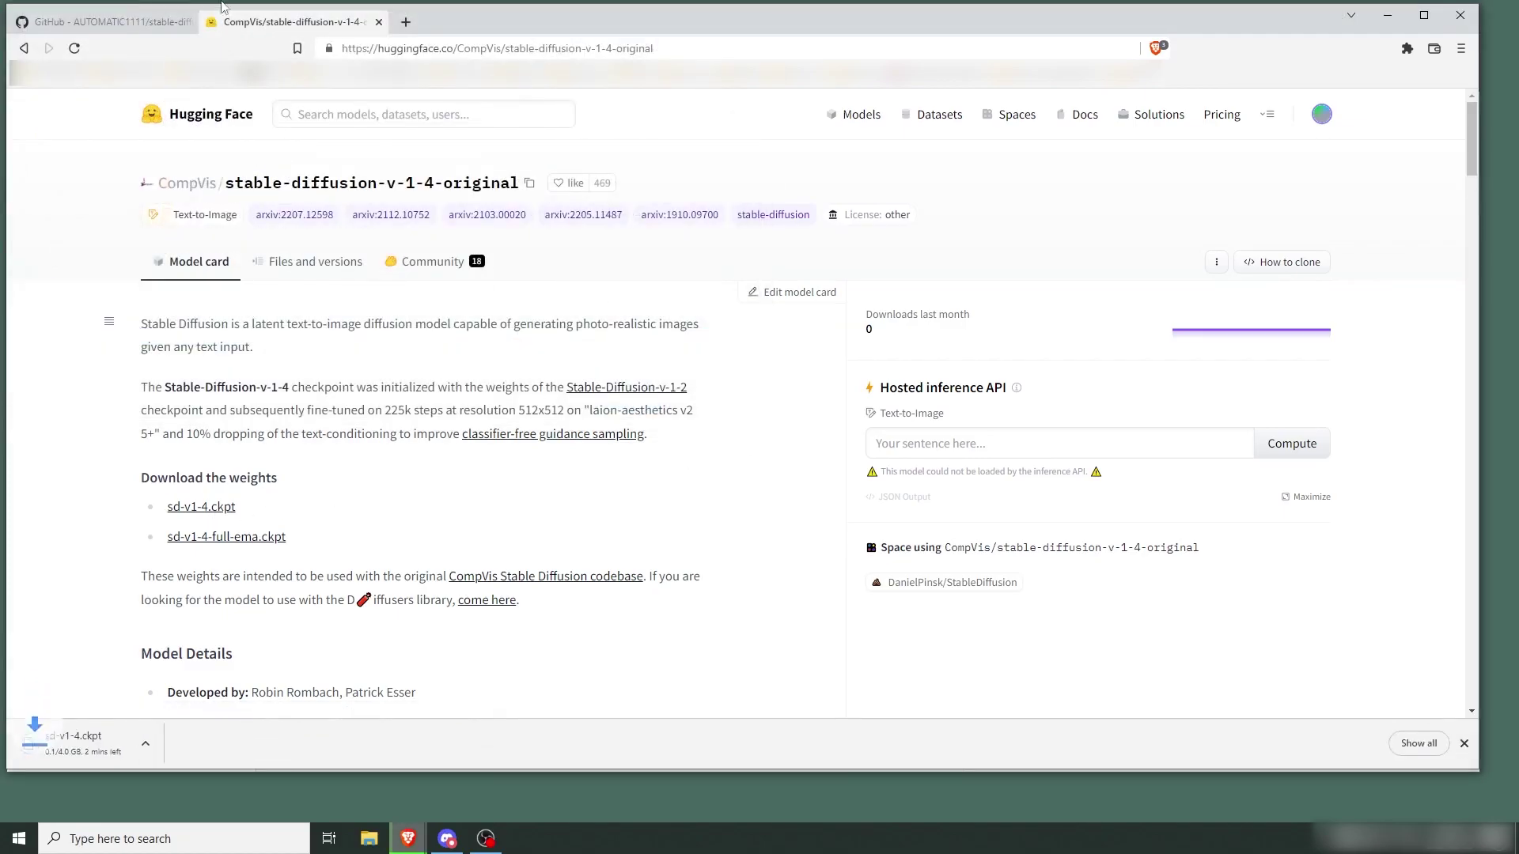
left_click(98, 26)
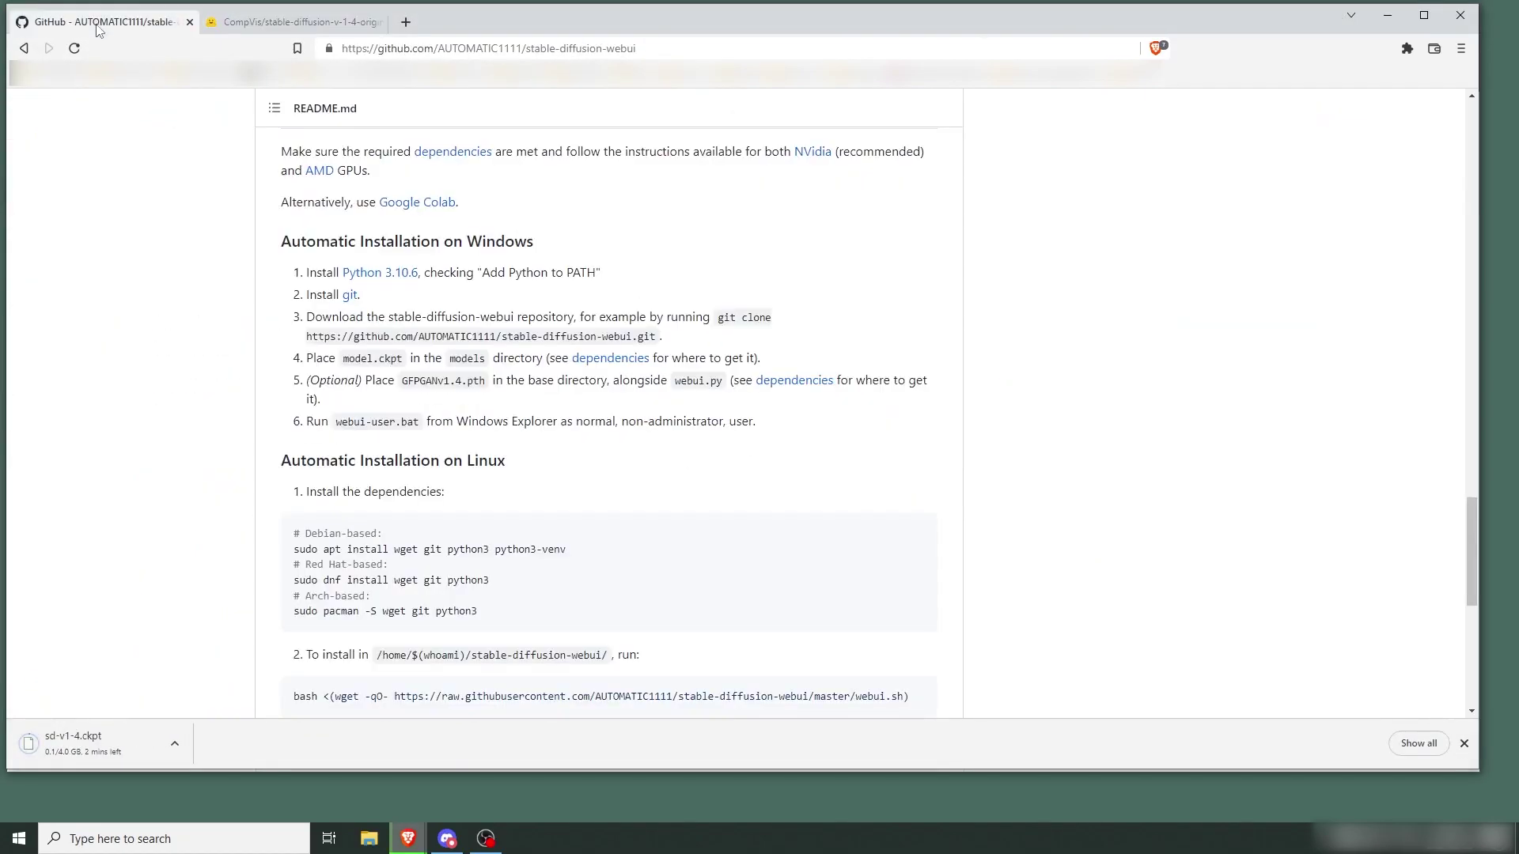
- Download the Python 3.10.7 Windows installer (64-bit) from its release page and run it
left_click(382, 277)
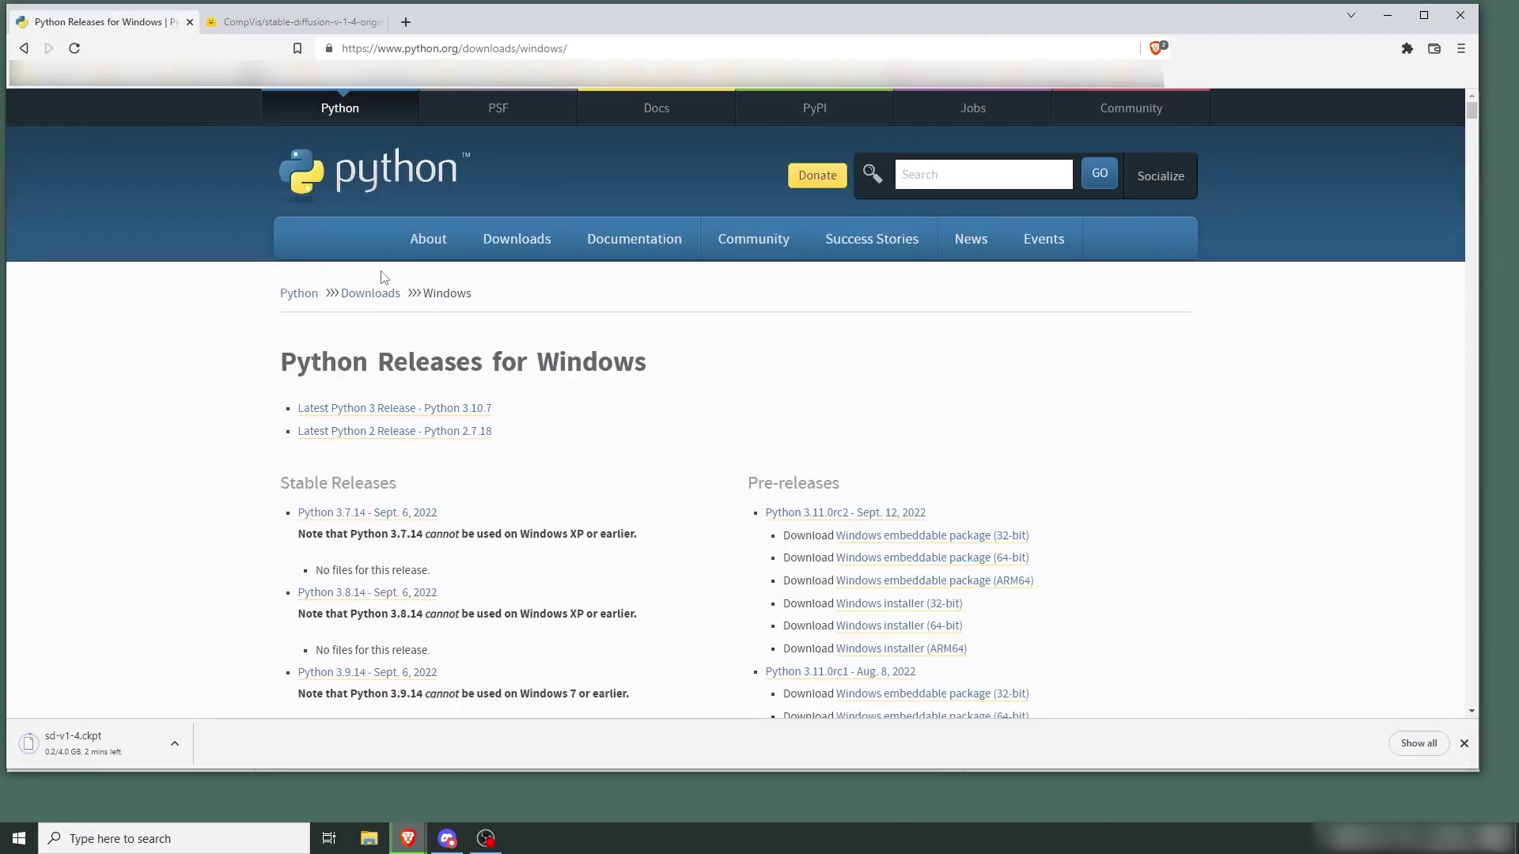
left_click(452, 410)
scroll(492, 408, "down", 18)
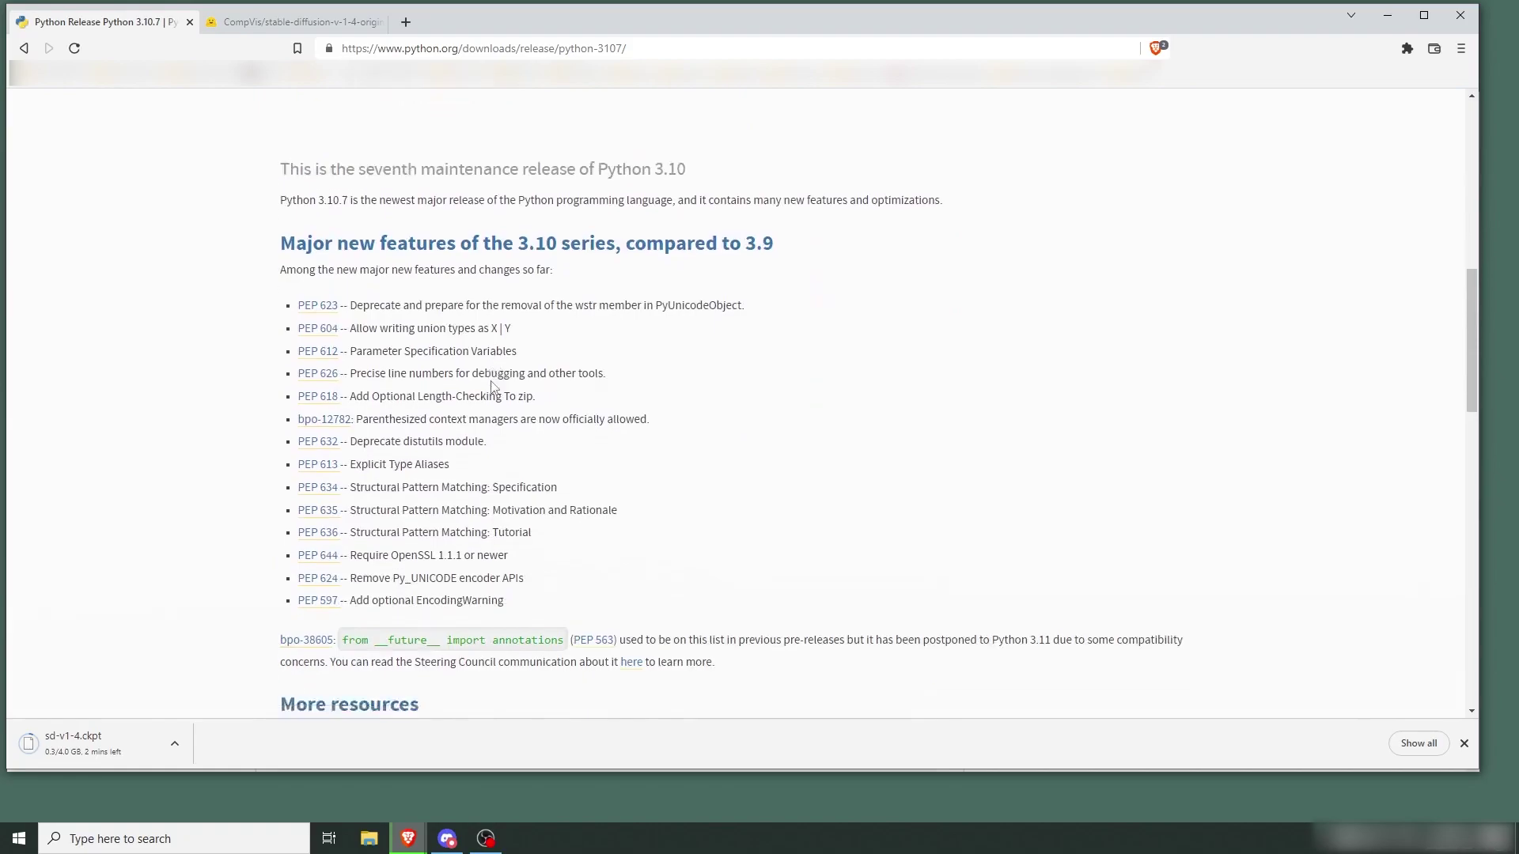
scroll(481, 388, "down", 3)
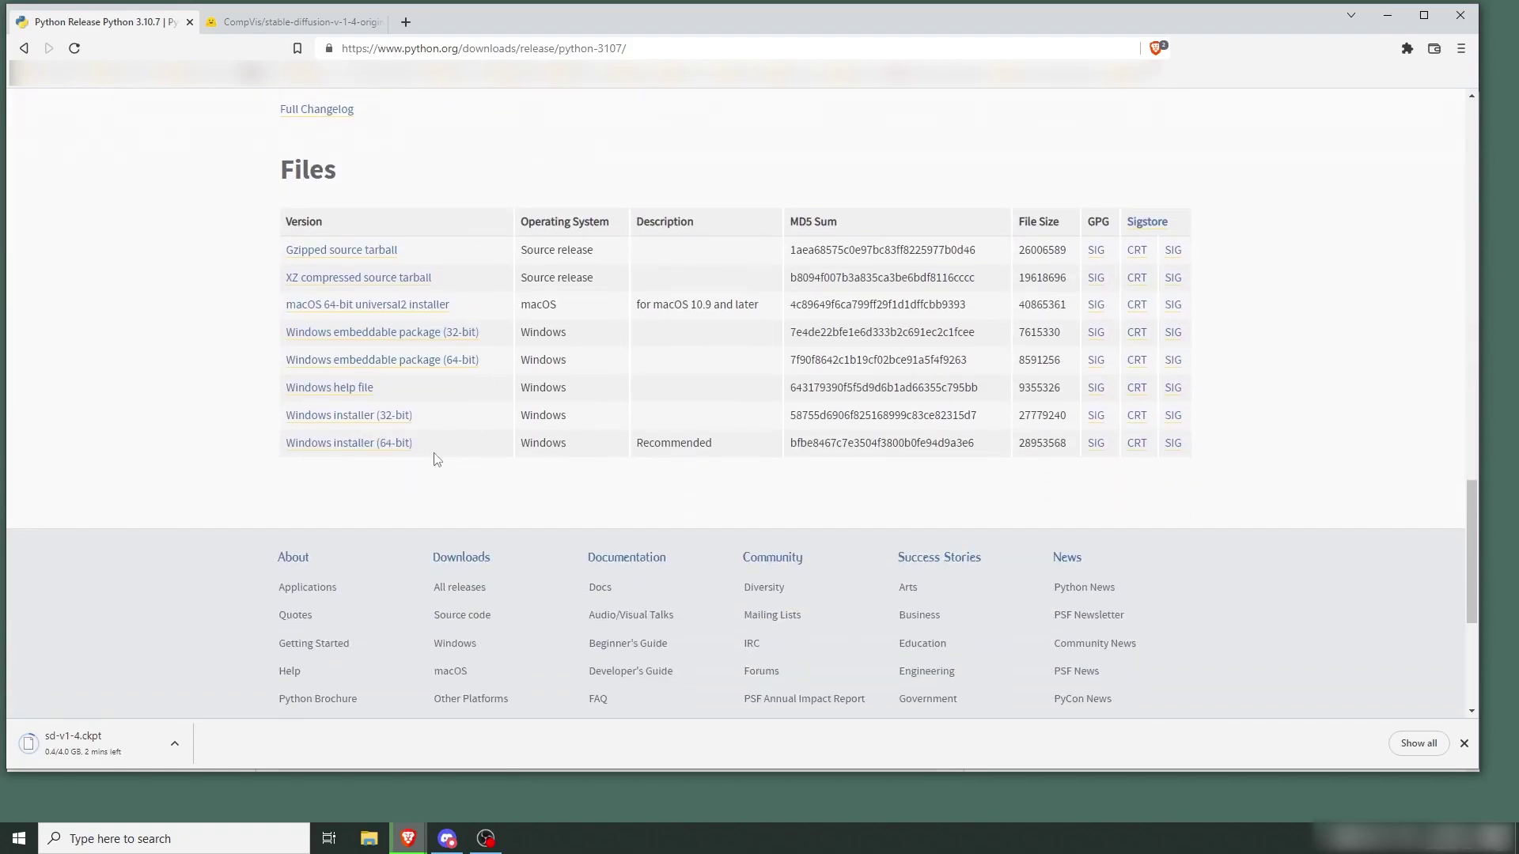
left_click(365, 445)
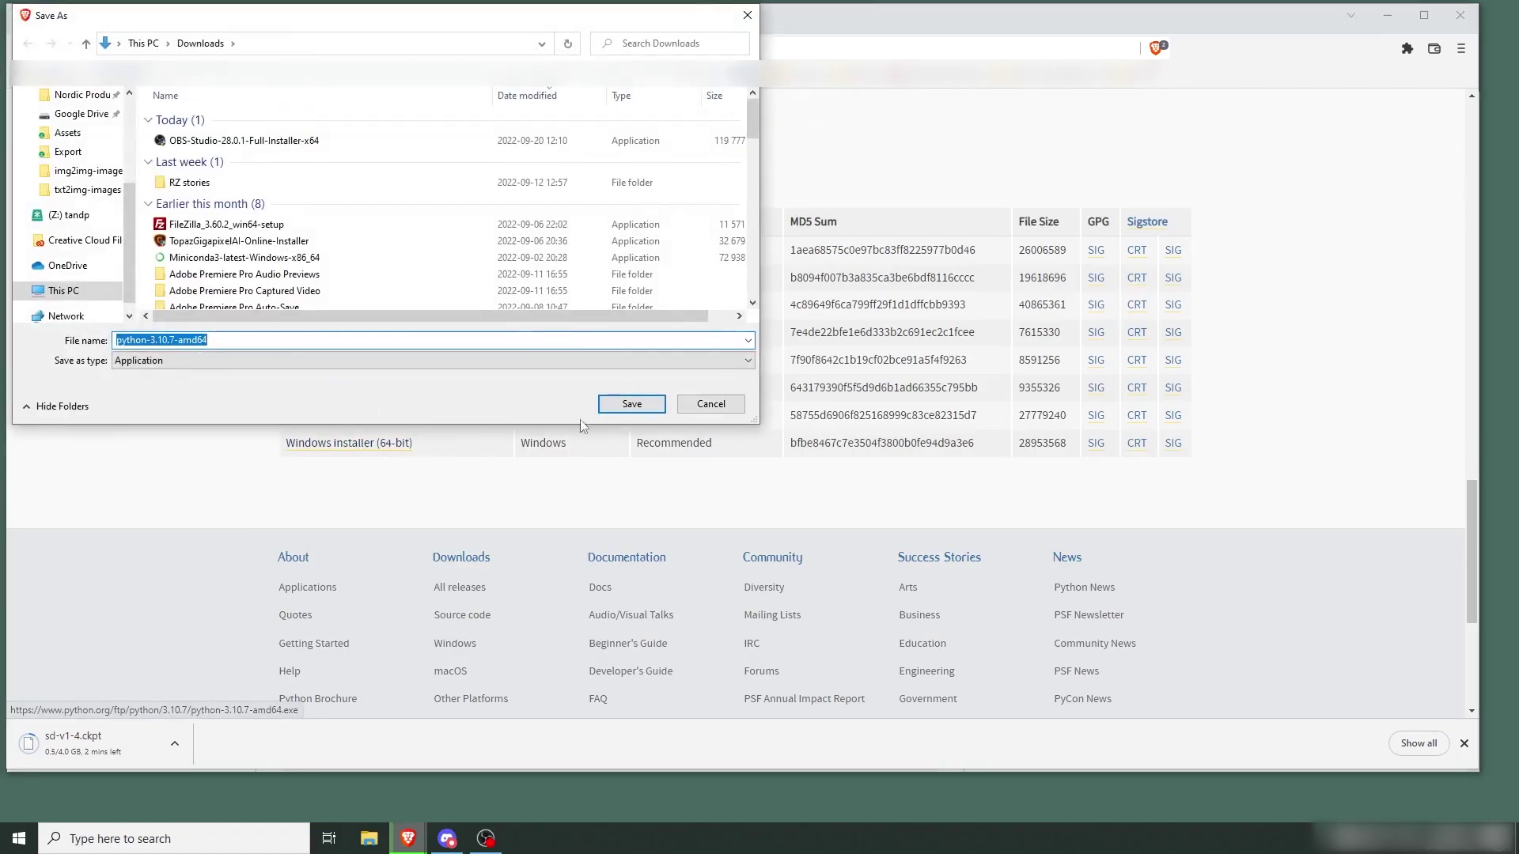
left_click(627, 401)
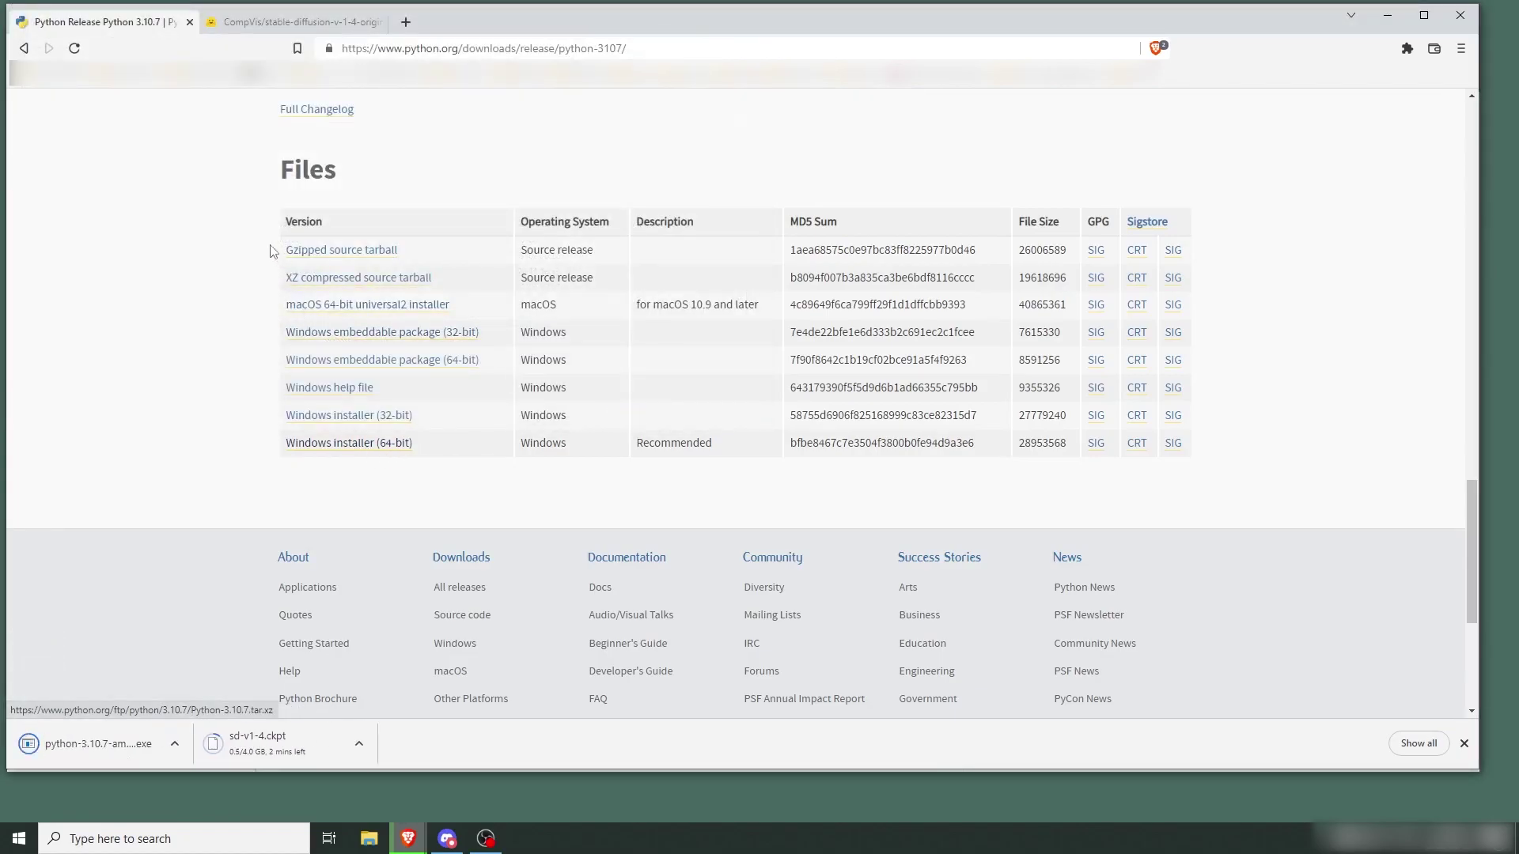
left_click(79, 749)
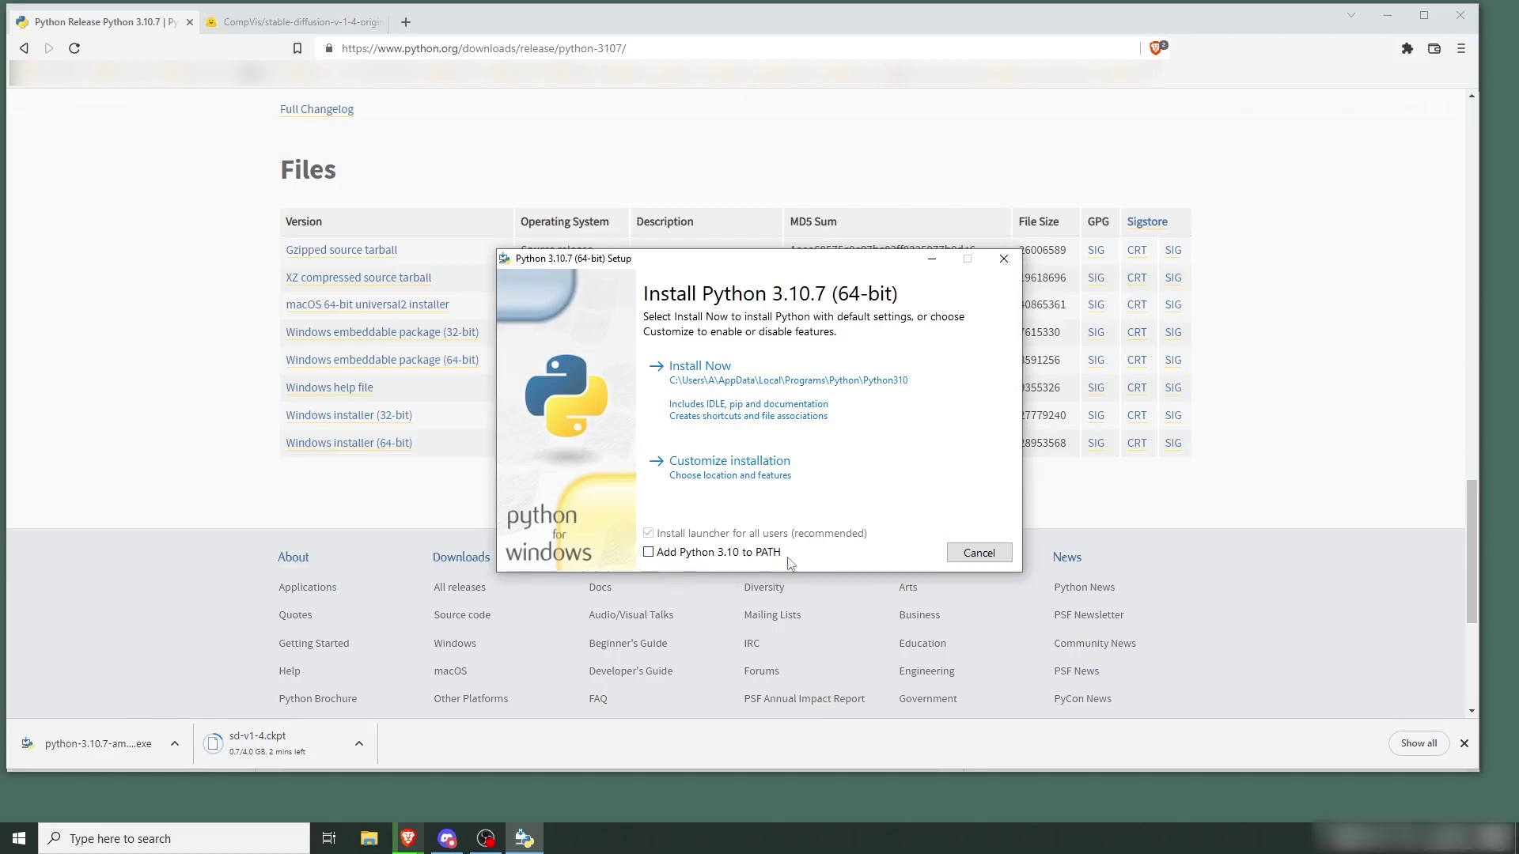
- Start the Python 3.10.7 Install Now with PATH enabled and return to the browser
left_click(762, 381)
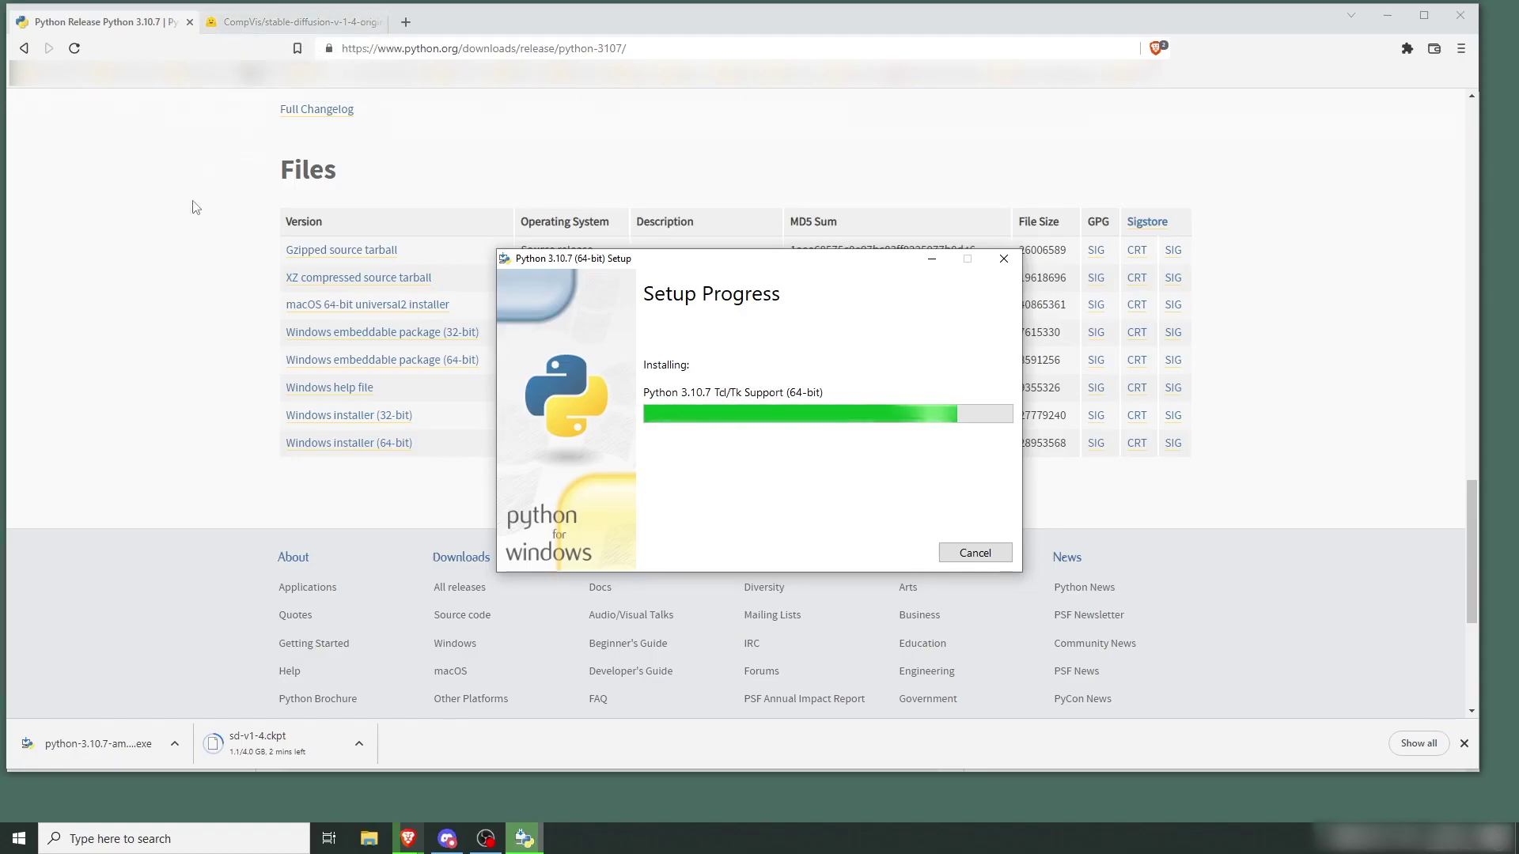
left_click(24, 49)
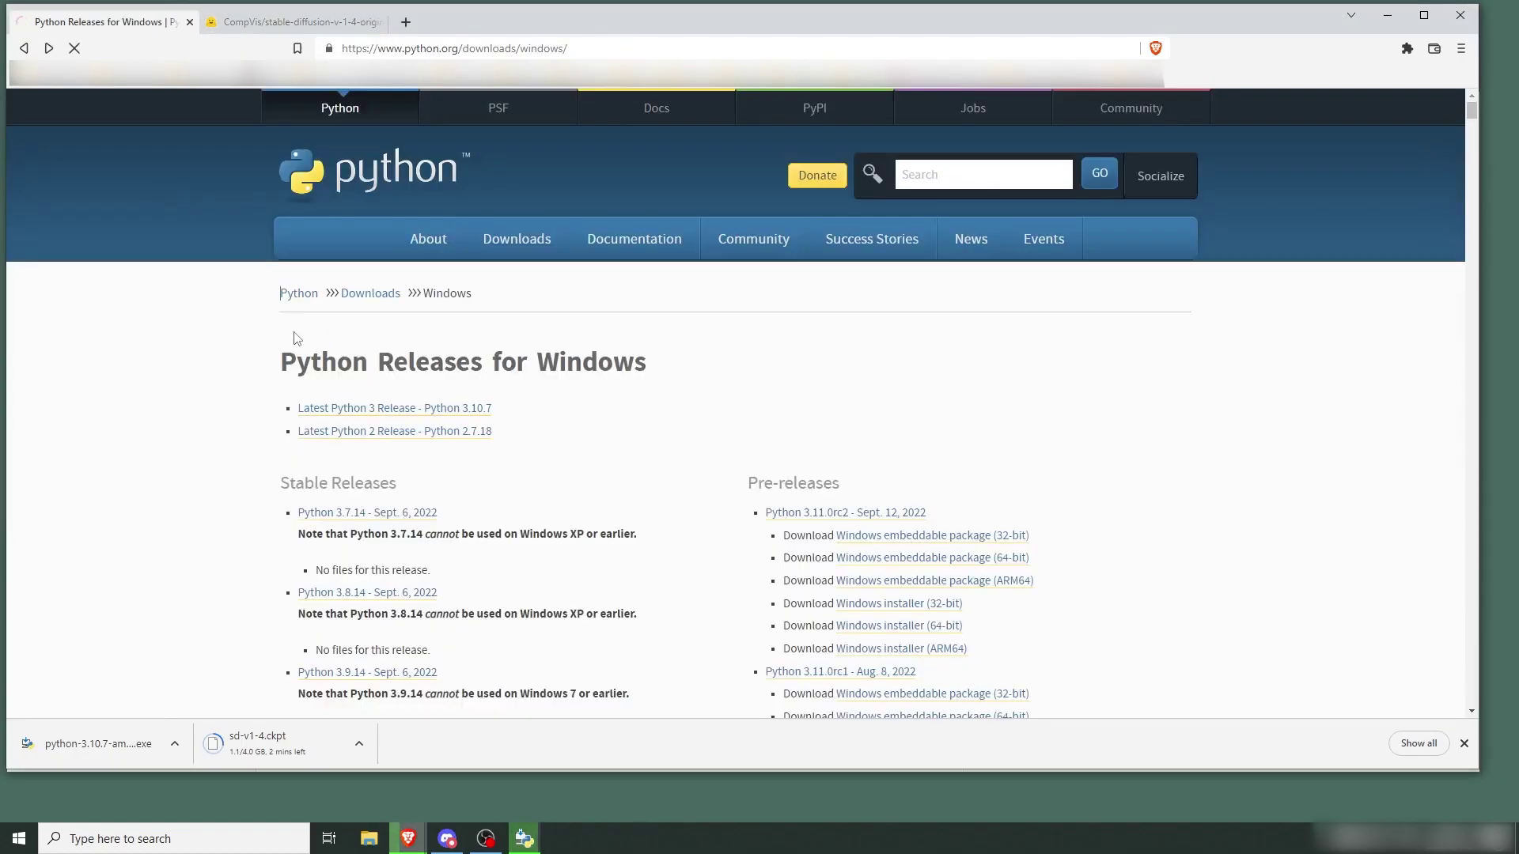
- Save the 64-bit Git for Windows Setup from git-scm.com via the README's git link
key("alt+Right")
scroll(557, 422, "up", 6)
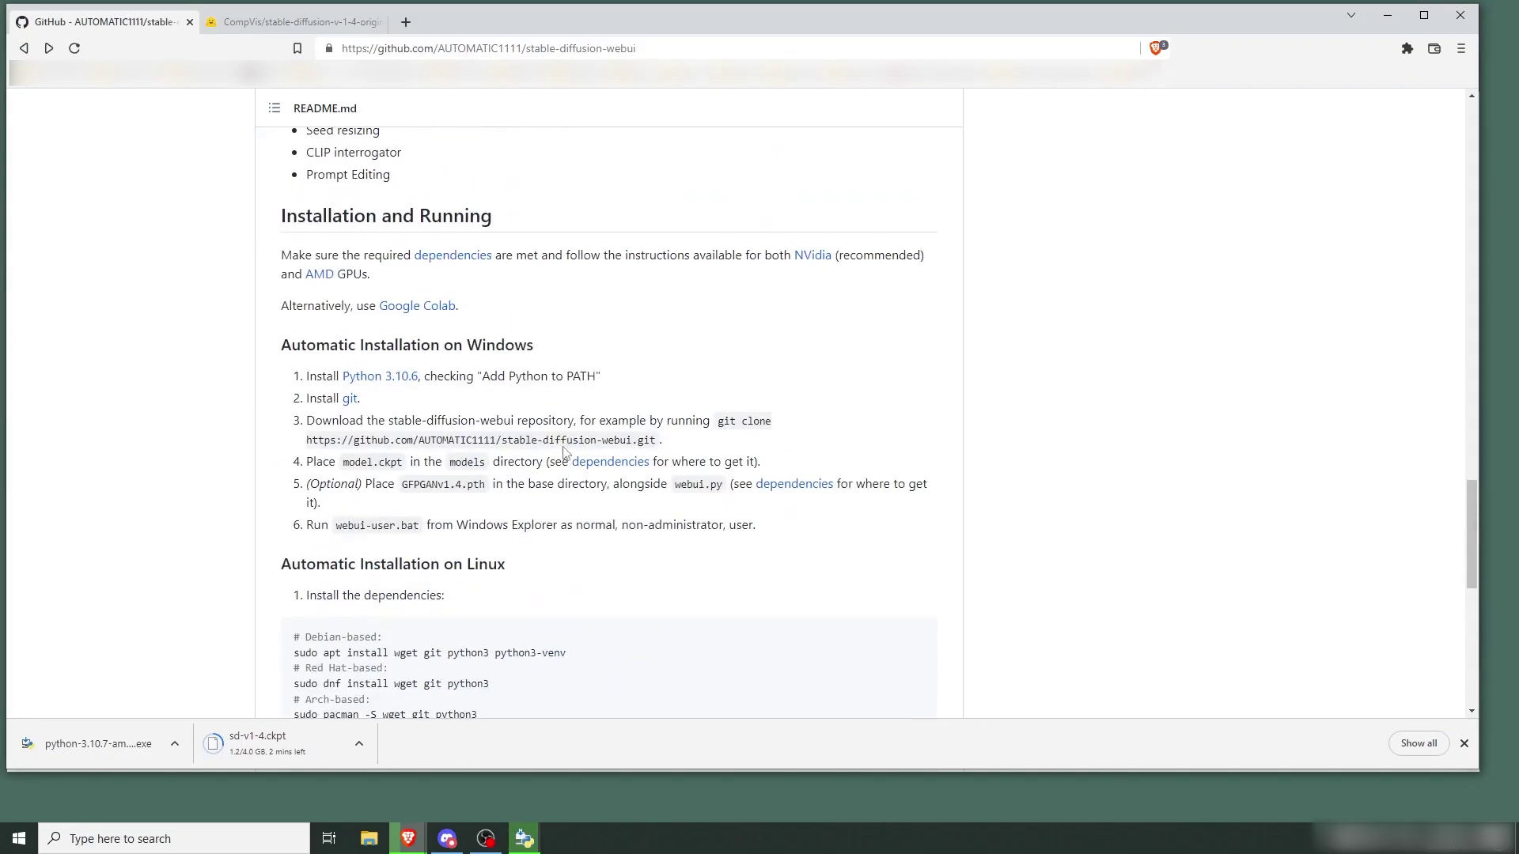
left_click(349, 398)
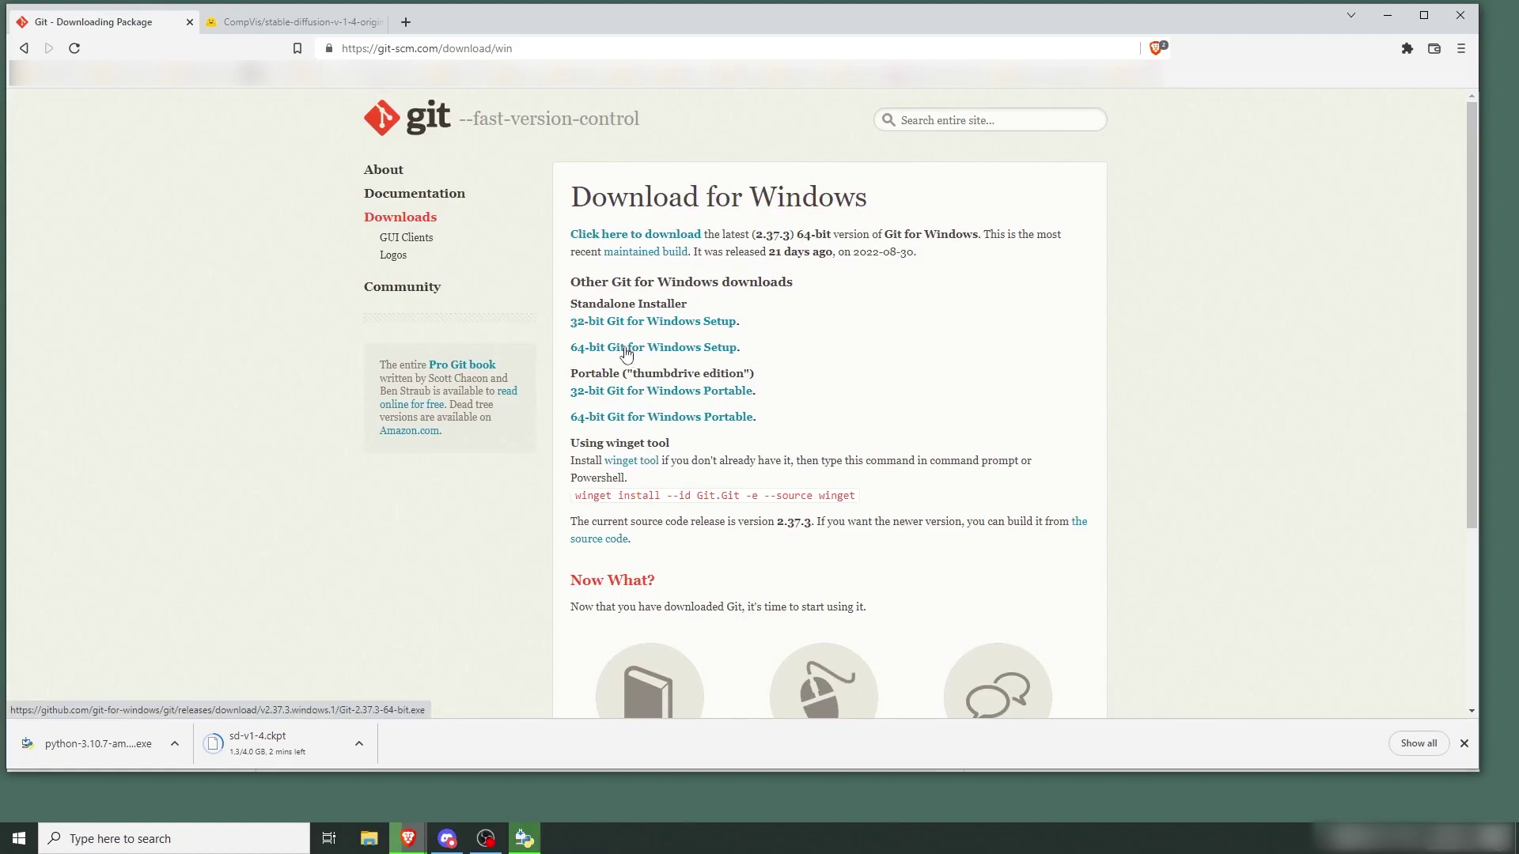
left_click(625, 349)
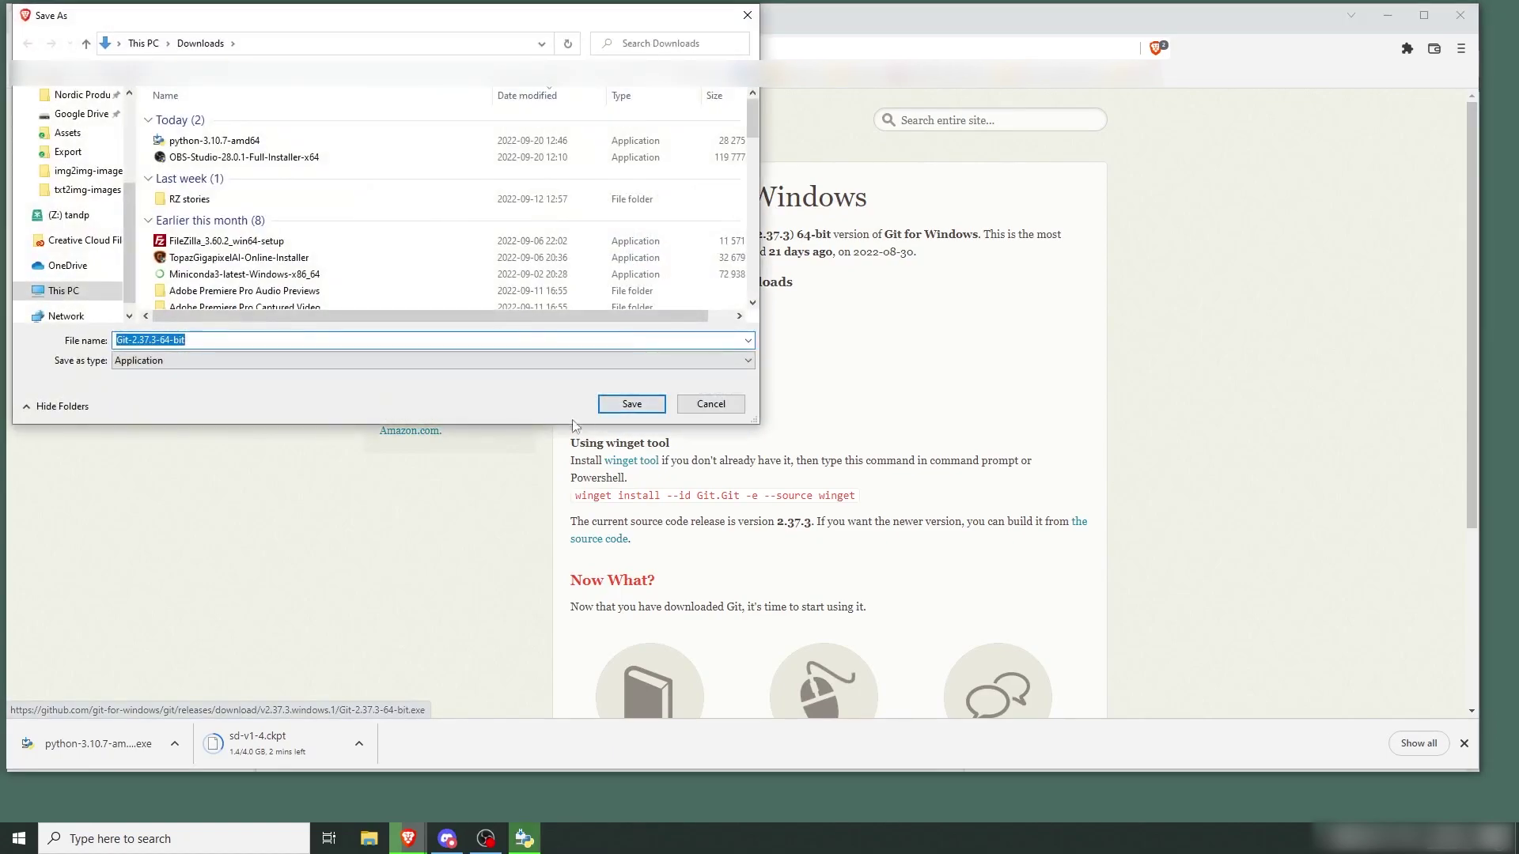
left_click(625, 402)
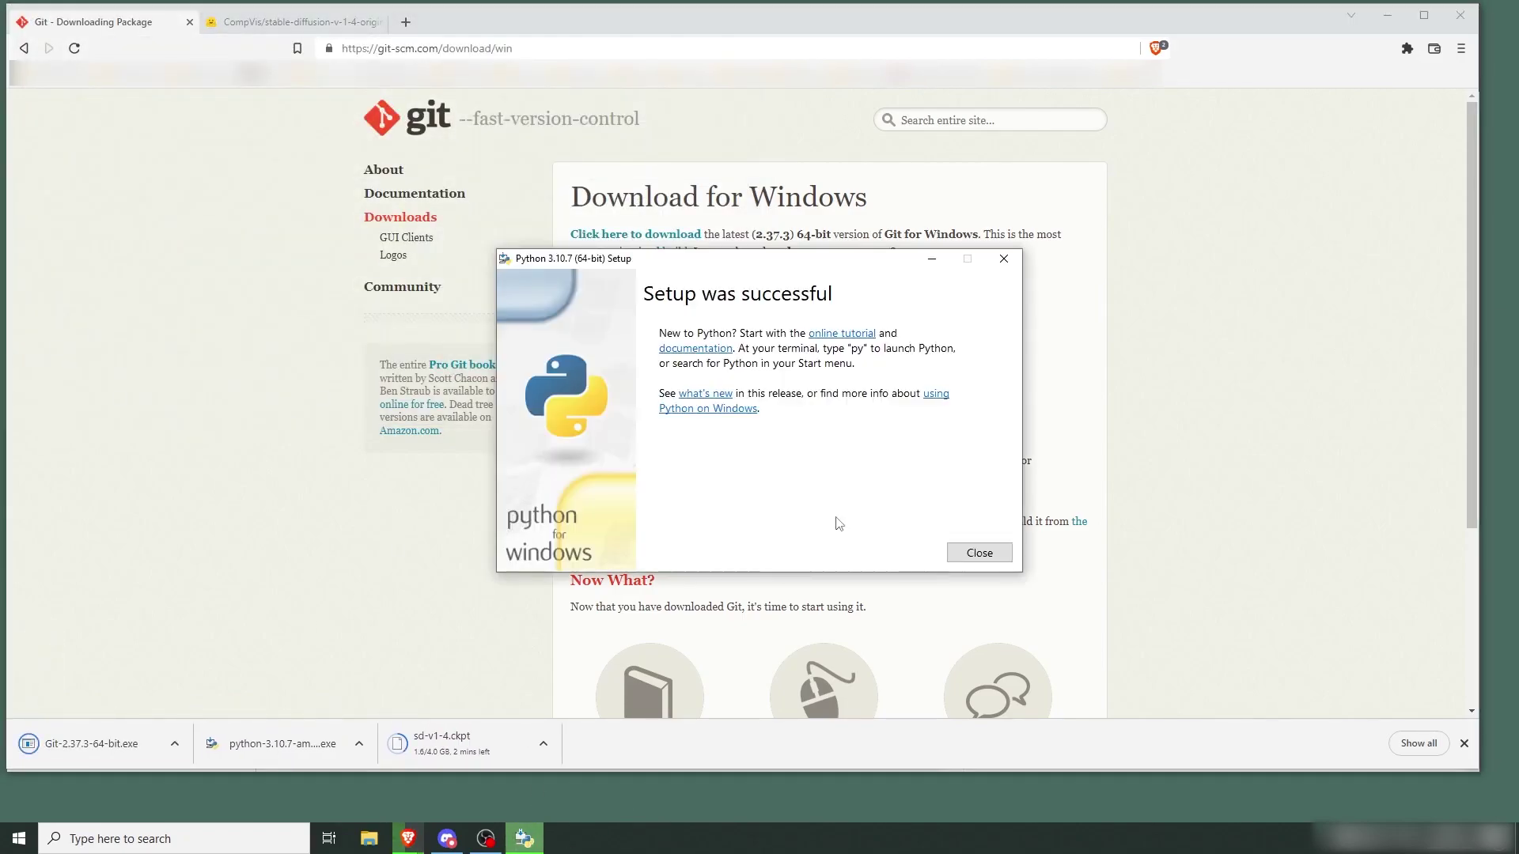
- Dismiss the Python success message, start Git Setup, and choose Notepad as default editor
left_click(979, 553)
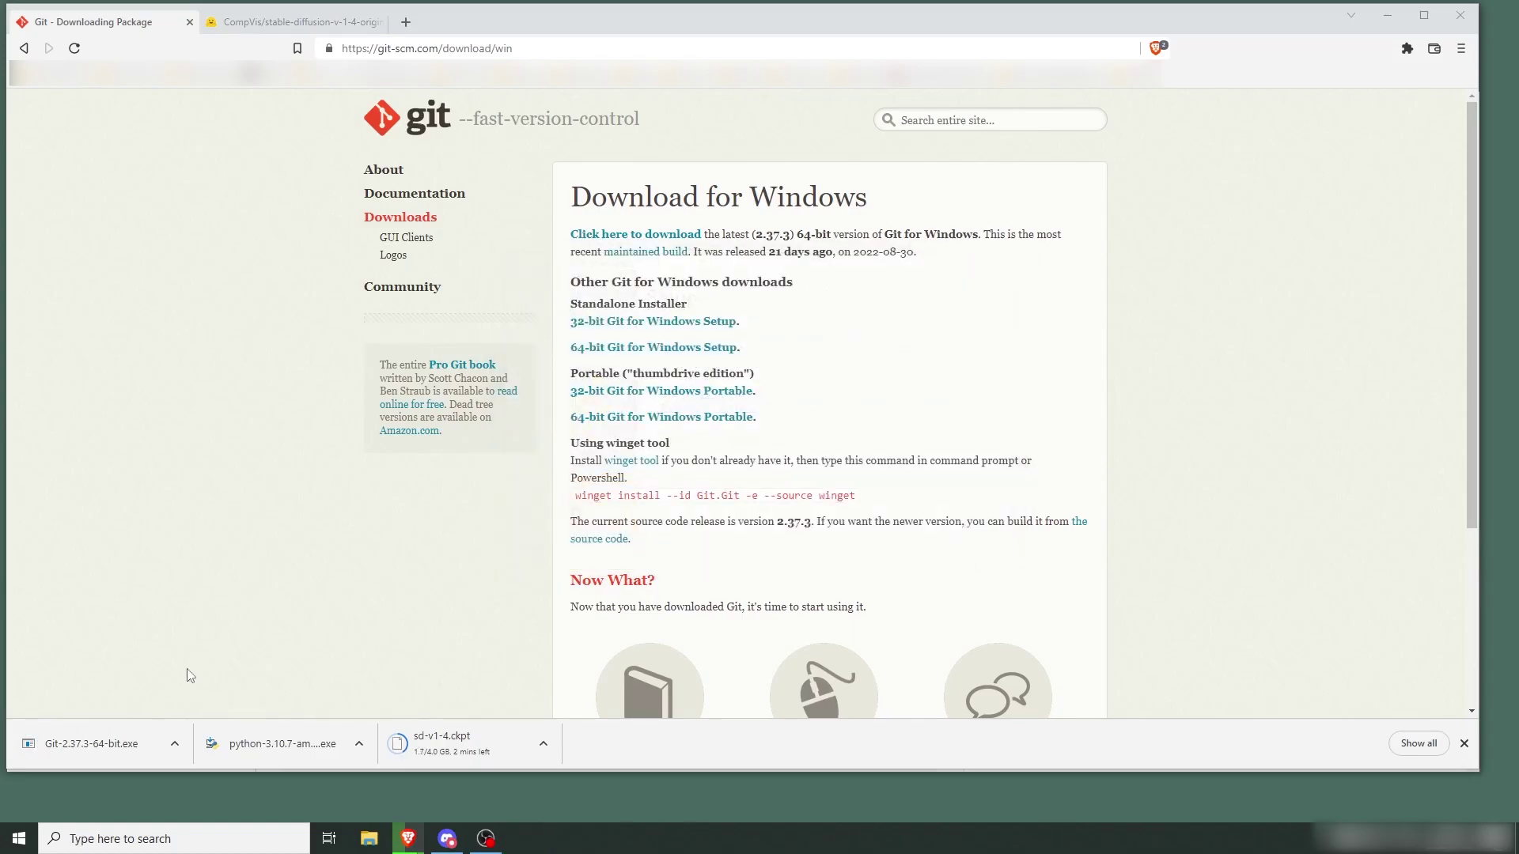
left_click(91, 744)
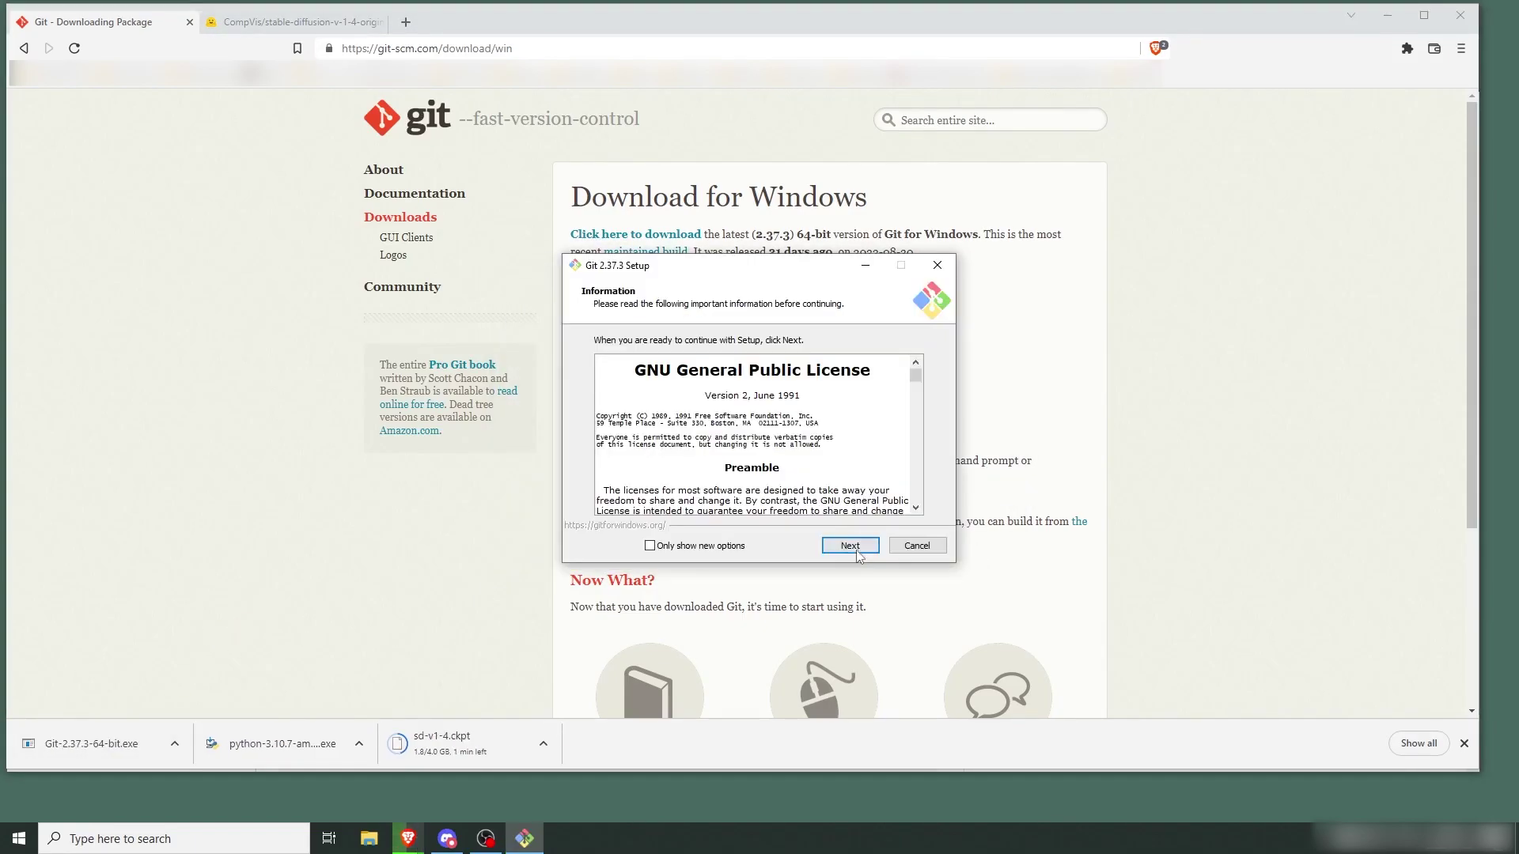
left_click(856, 551)
left_click(859, 552)
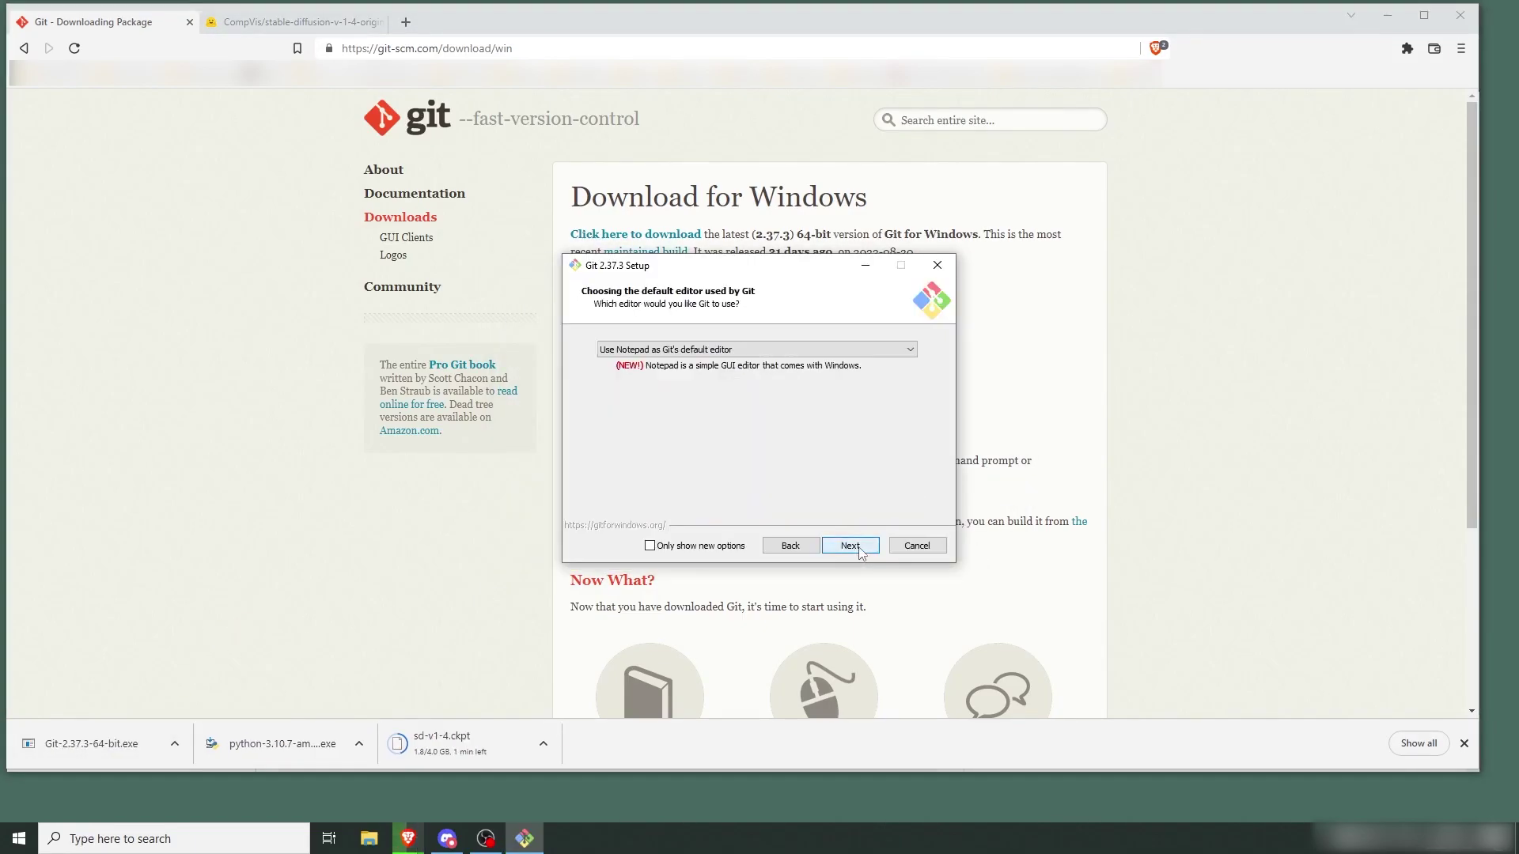
left_click(727, 350)
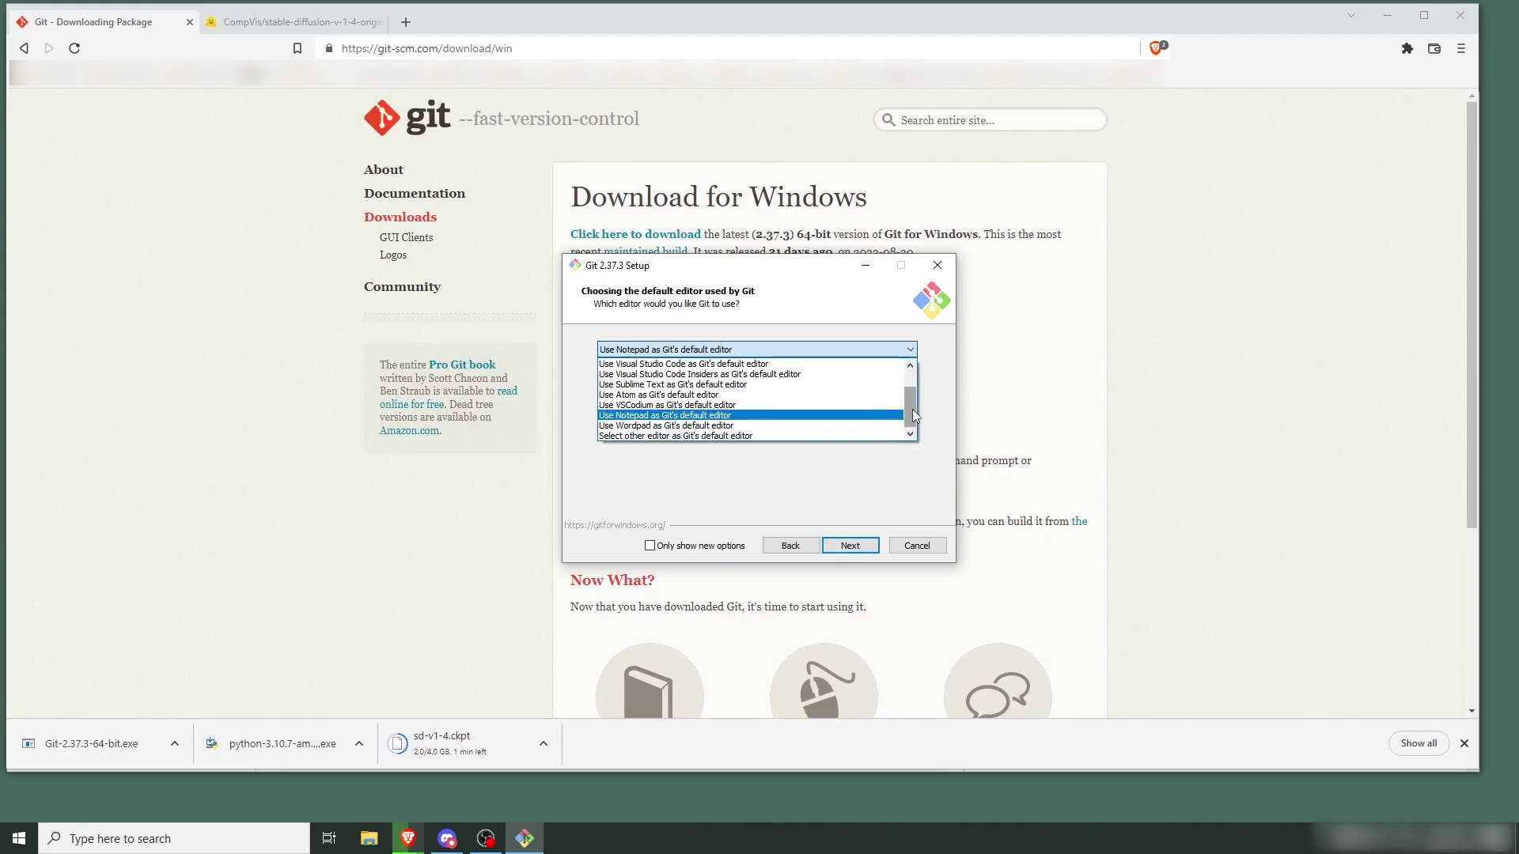
mouse_move(913, 410)
left_mouse_down()
mouse_move(913, 381)
mouse_move(912, 410)
left_mouse_up()
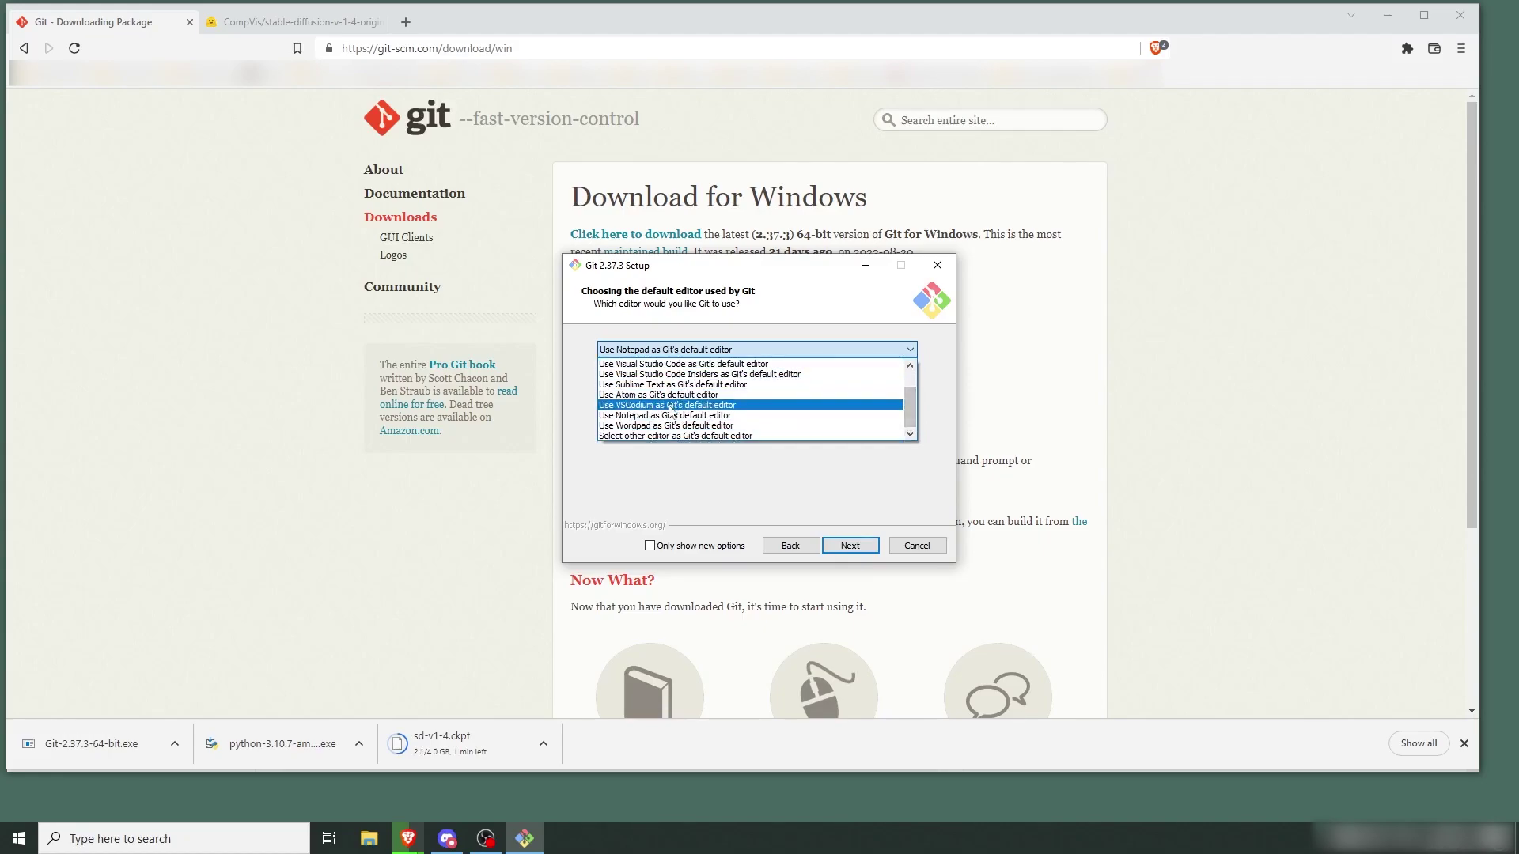
left_click(645, 419)
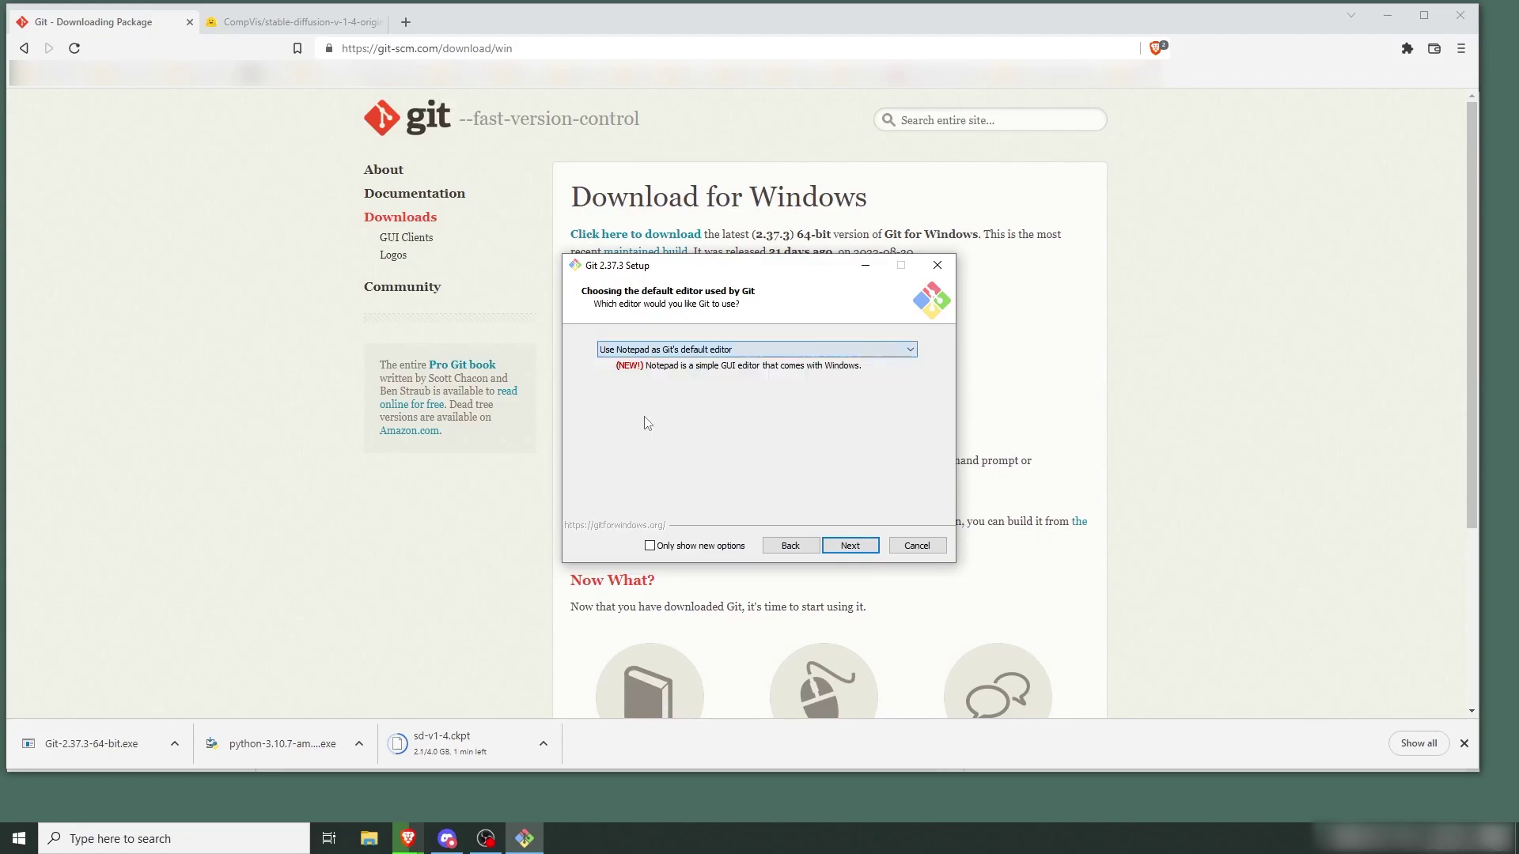
left_click(850, 548)
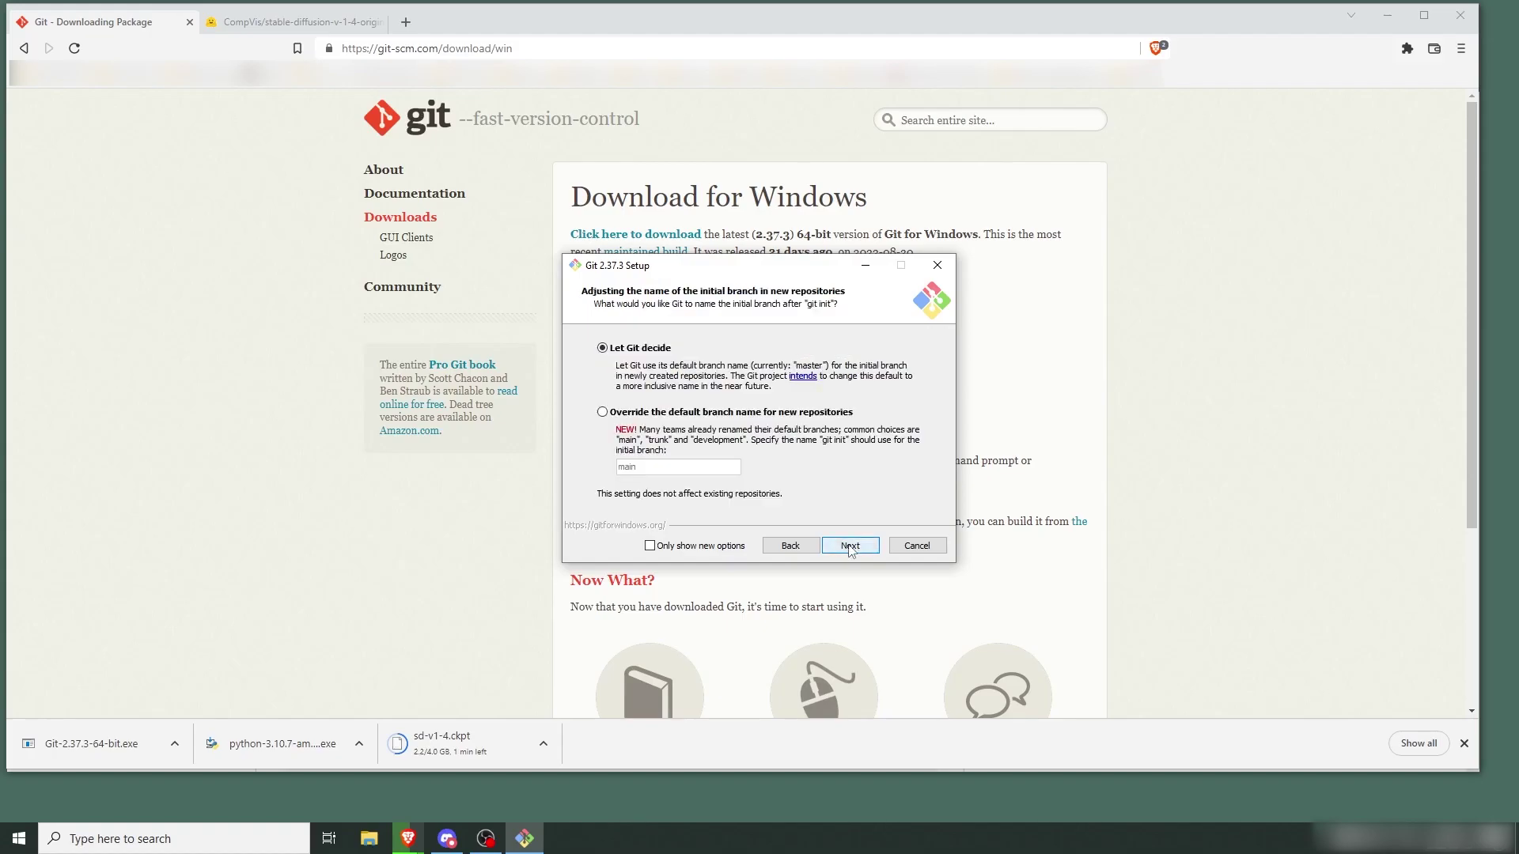
- Keep the default branch, PATH, SSH, line-ending, console, pull and credential options and install Git
left_click(851, 547)
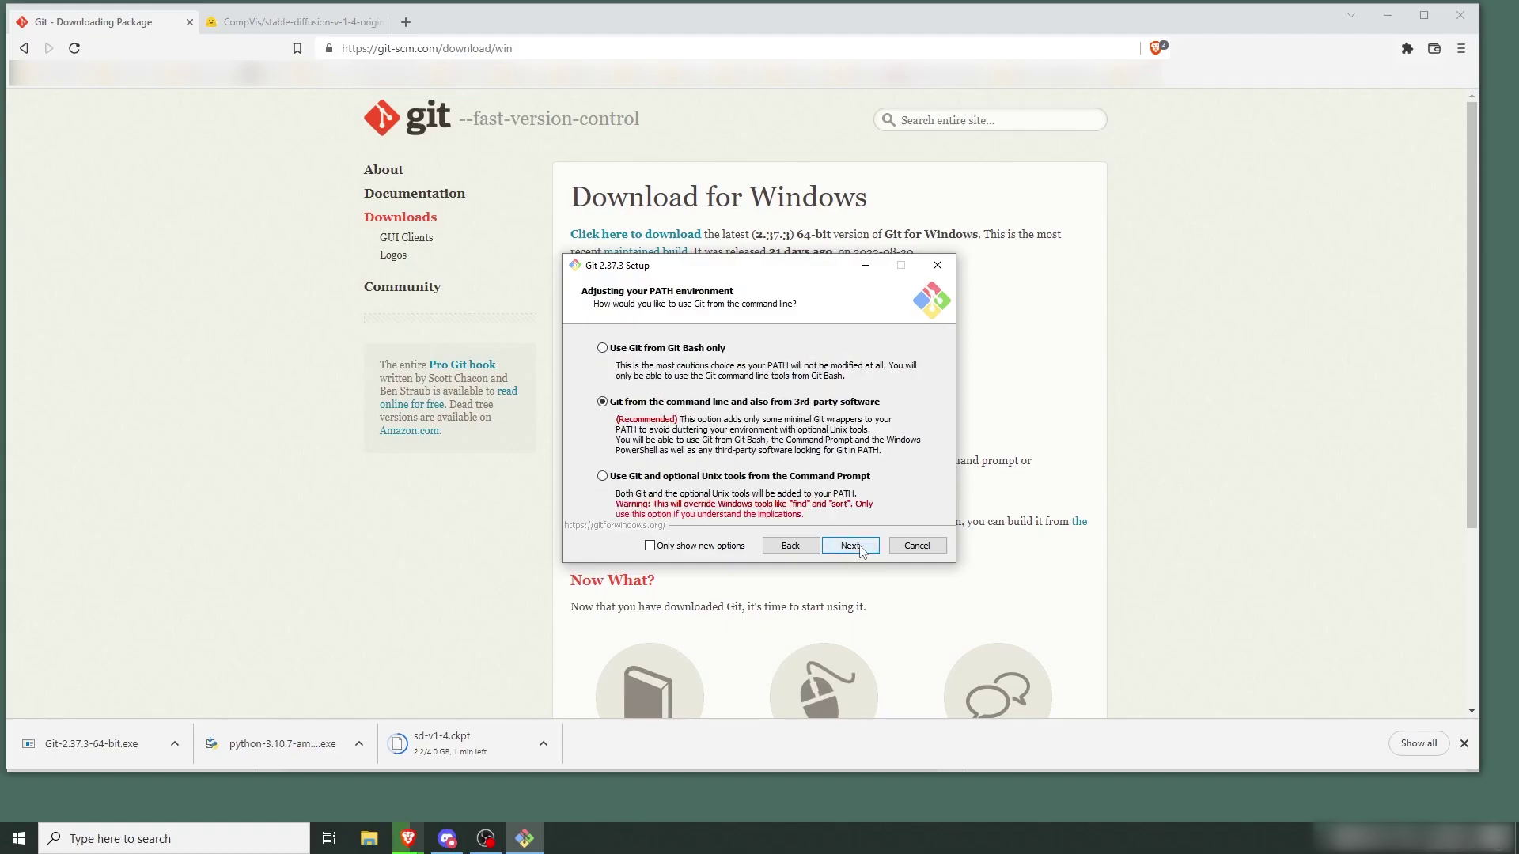
left_click(851, 548)
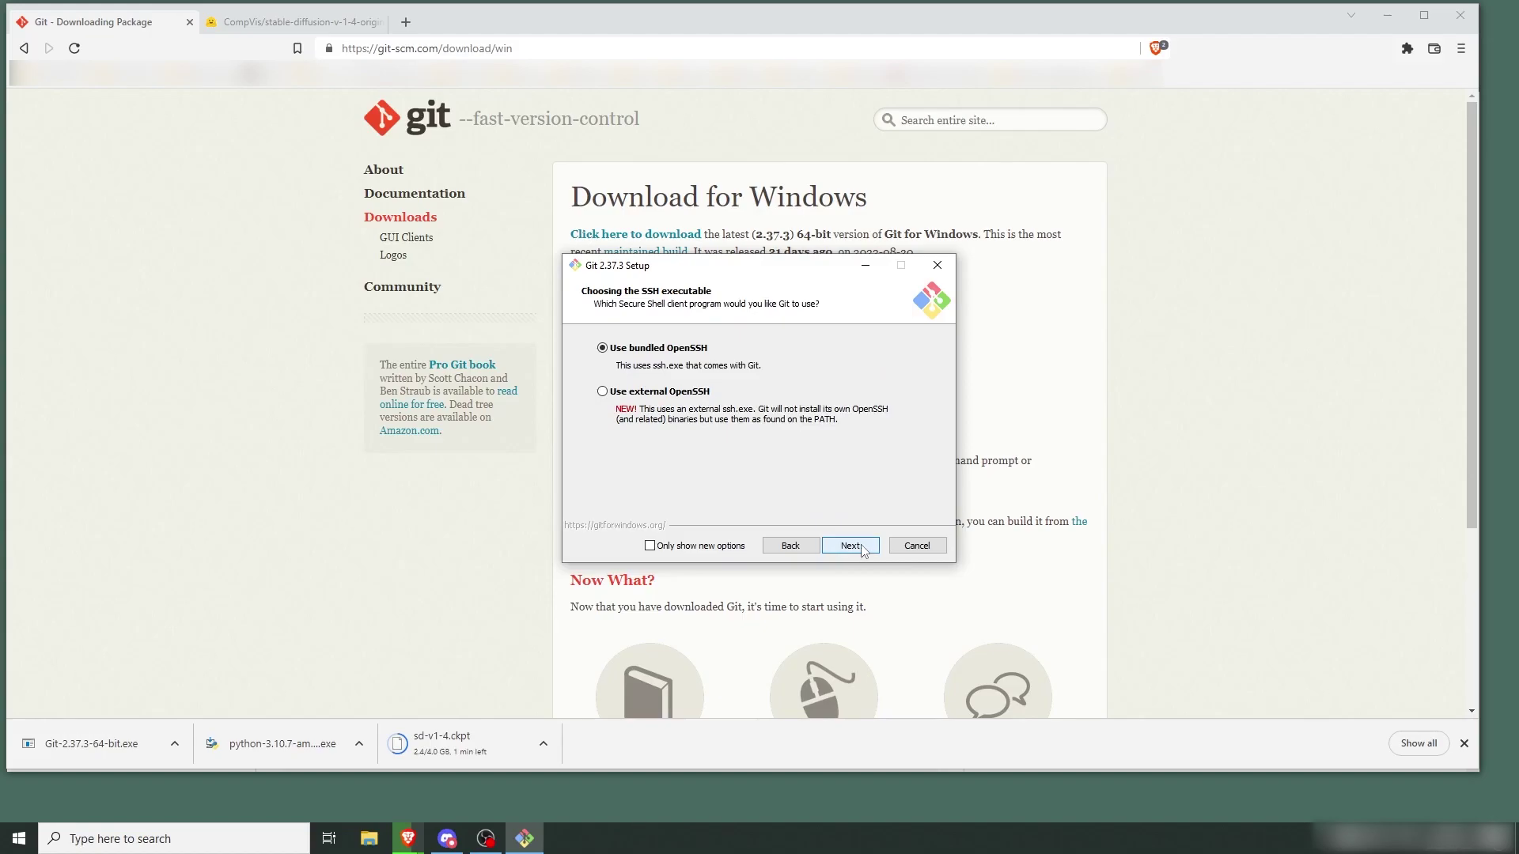
left_click(861, 548)
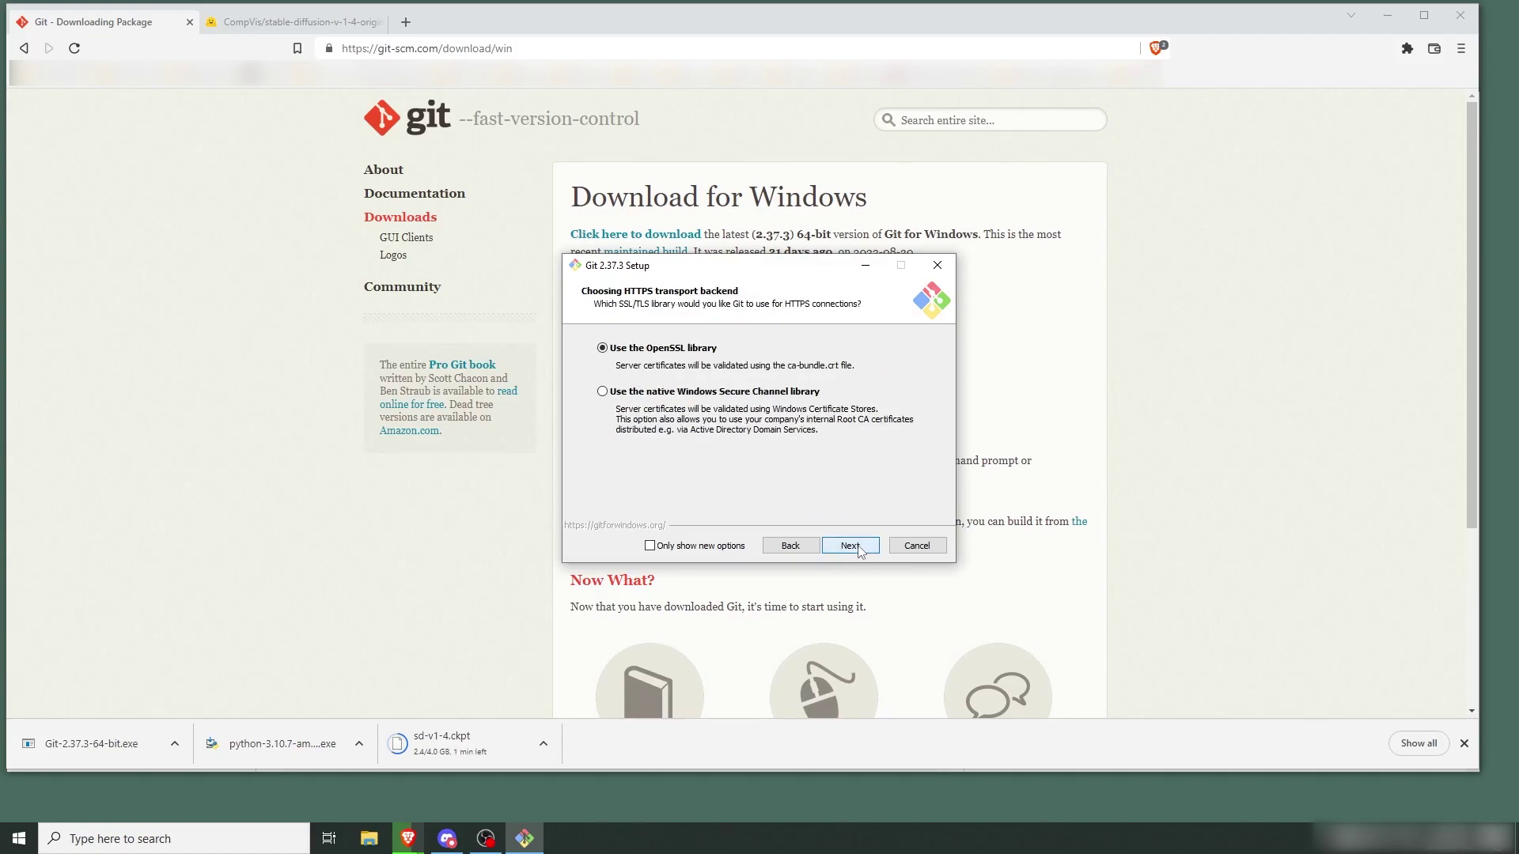
left_click(859, 549)
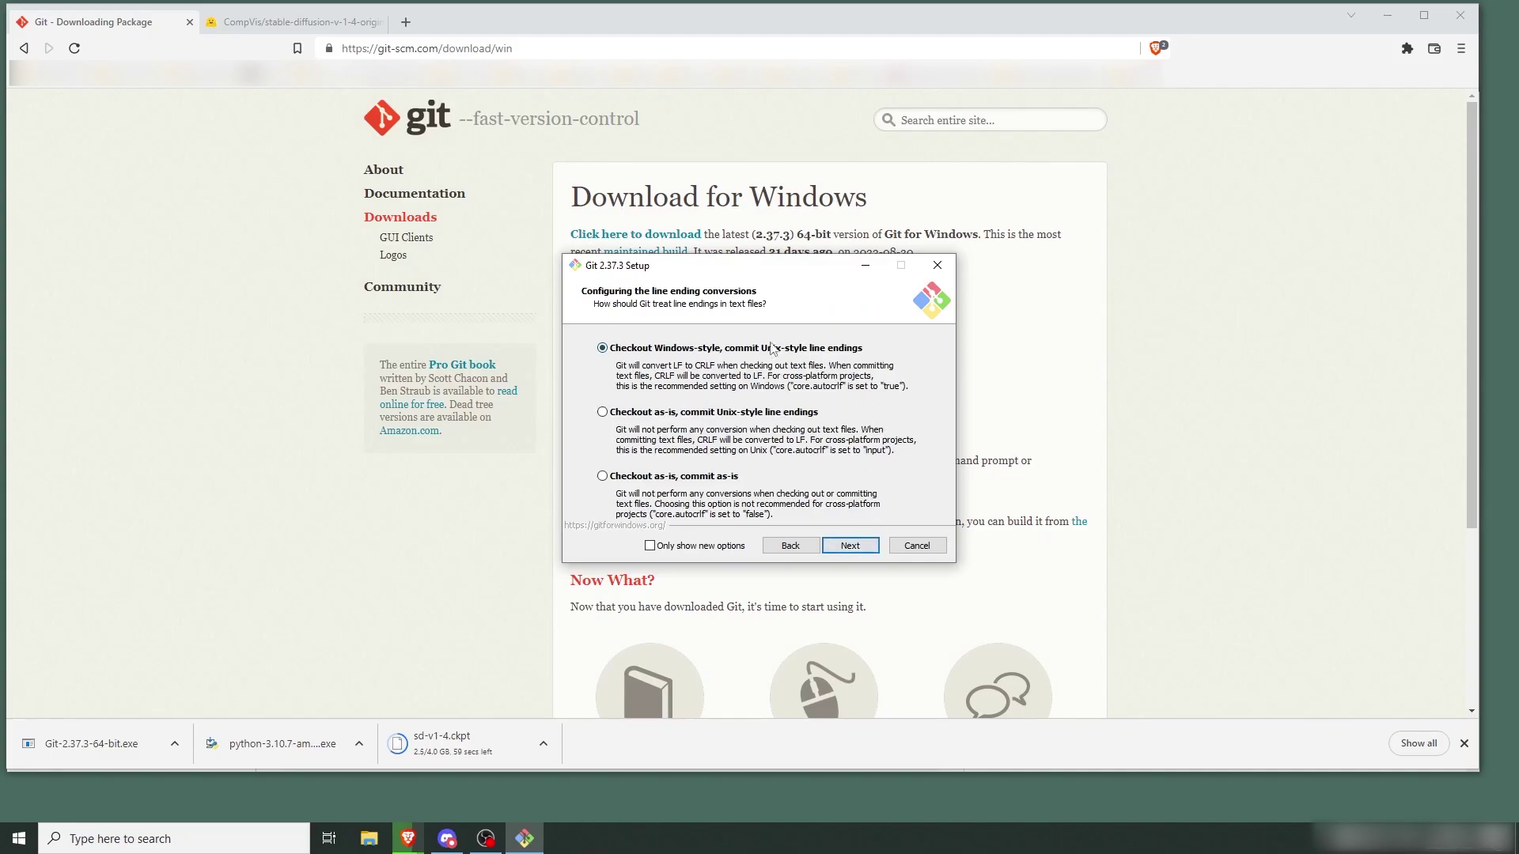
left_click(860, 549)
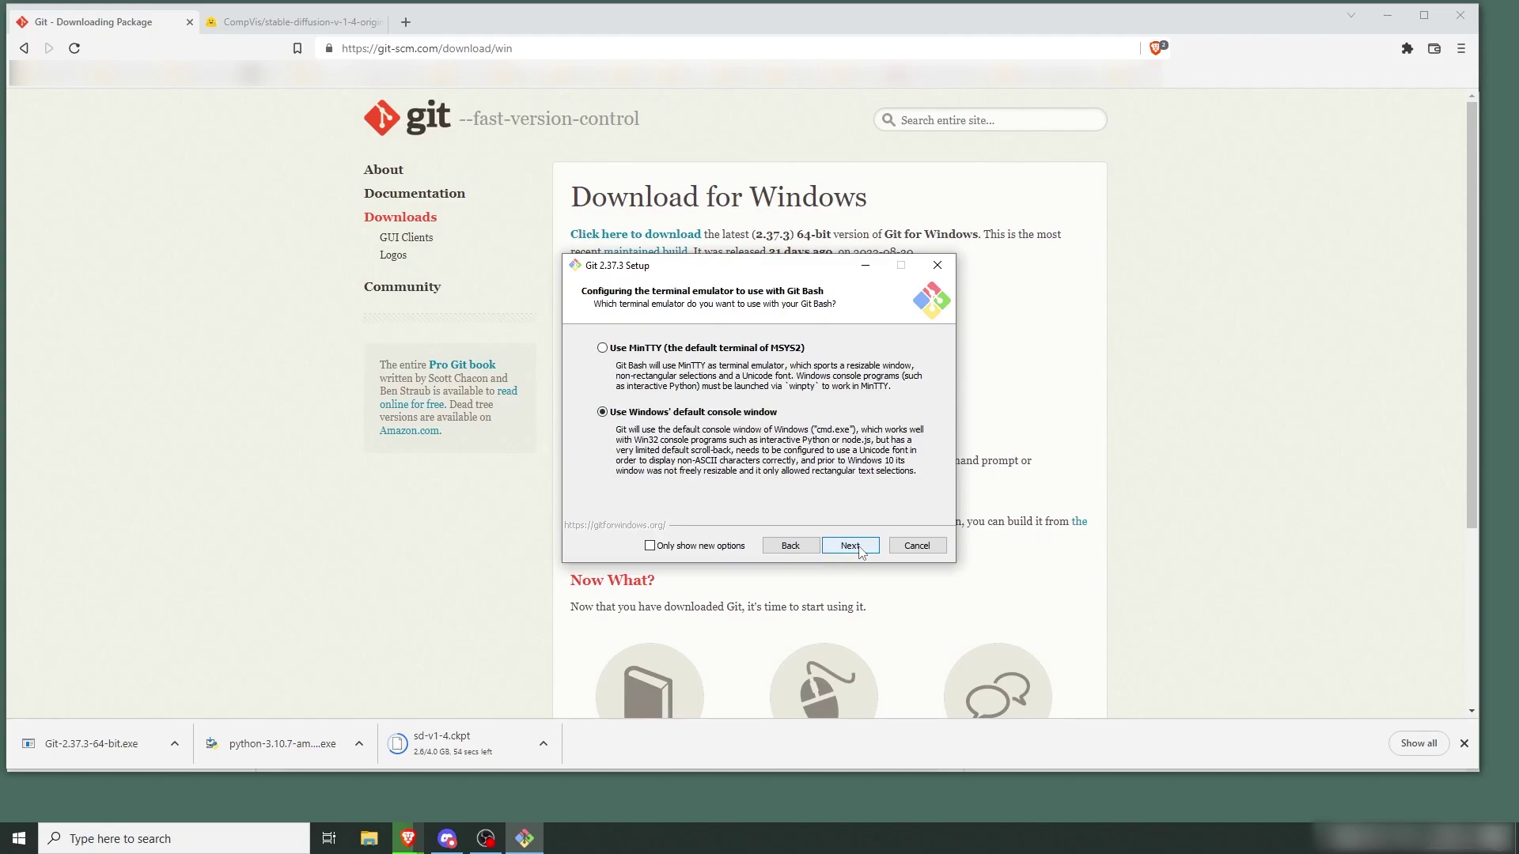
left_click(860, 549)
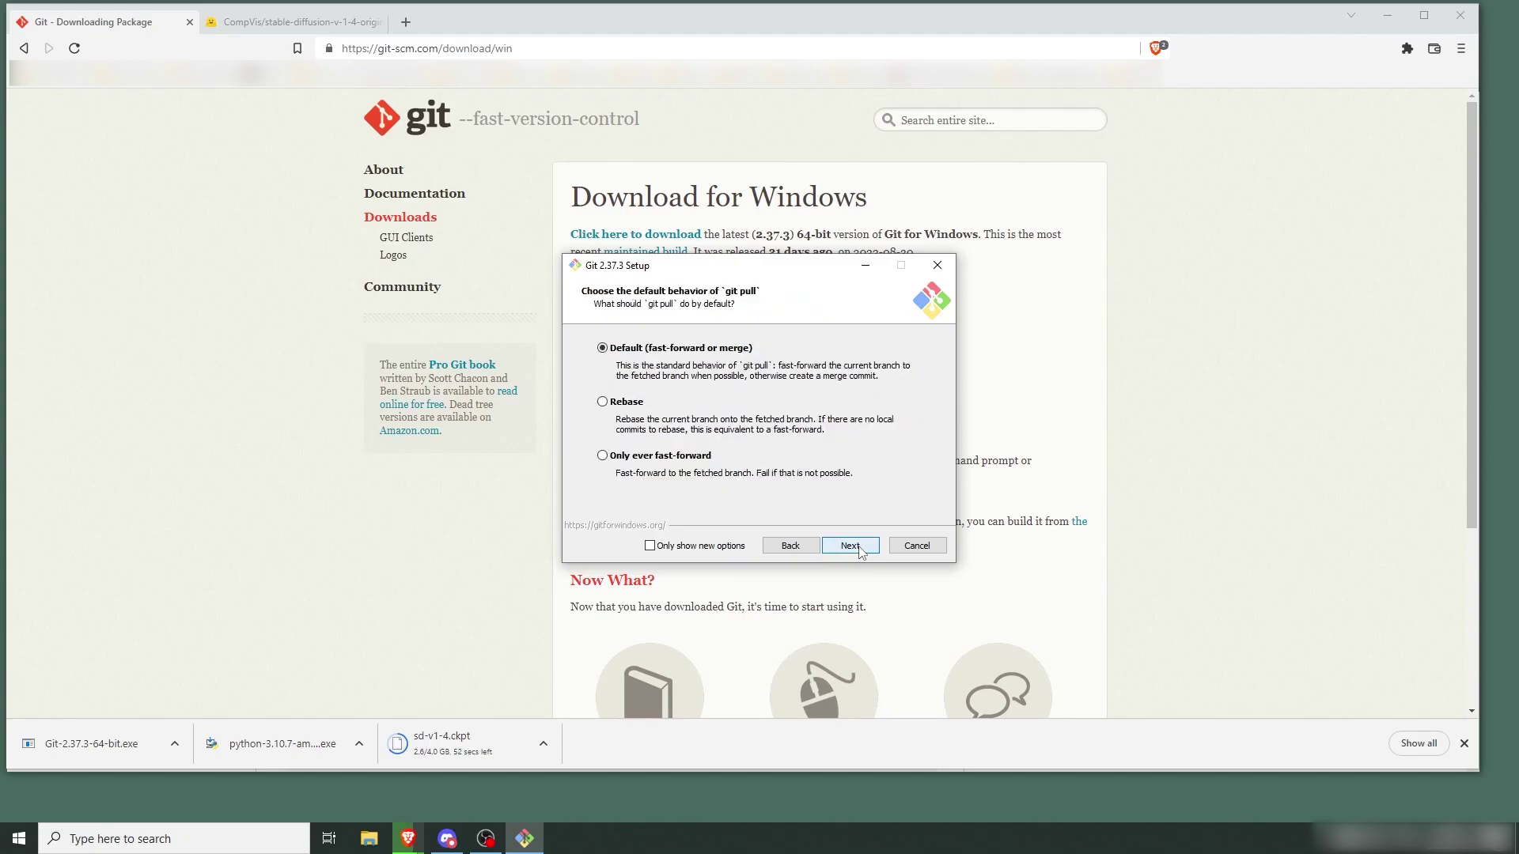
left_click(861, 549)
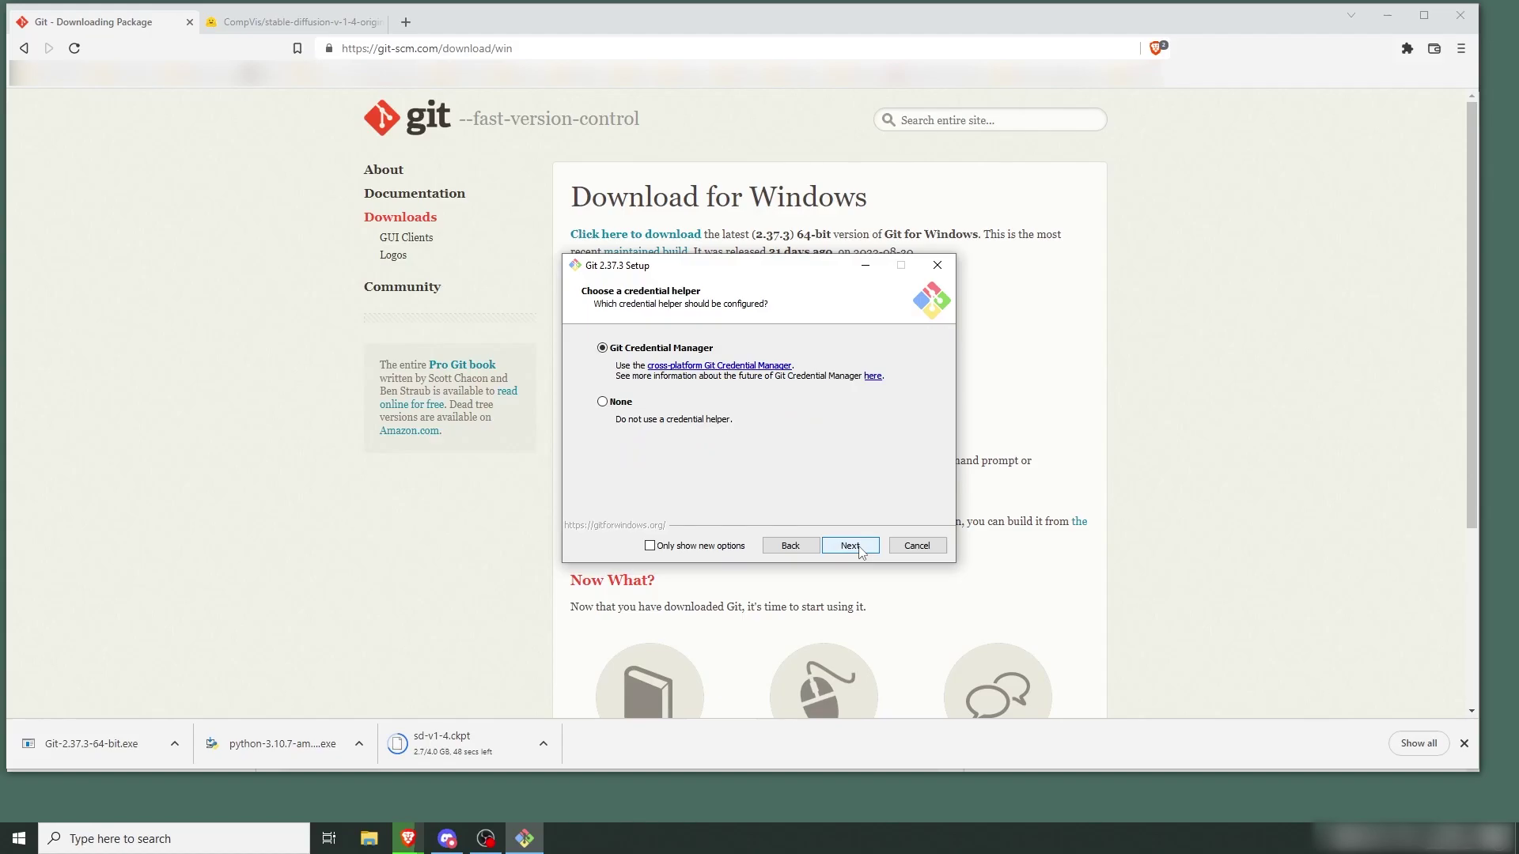
left_click(860, 549)
left_click(860, 549)
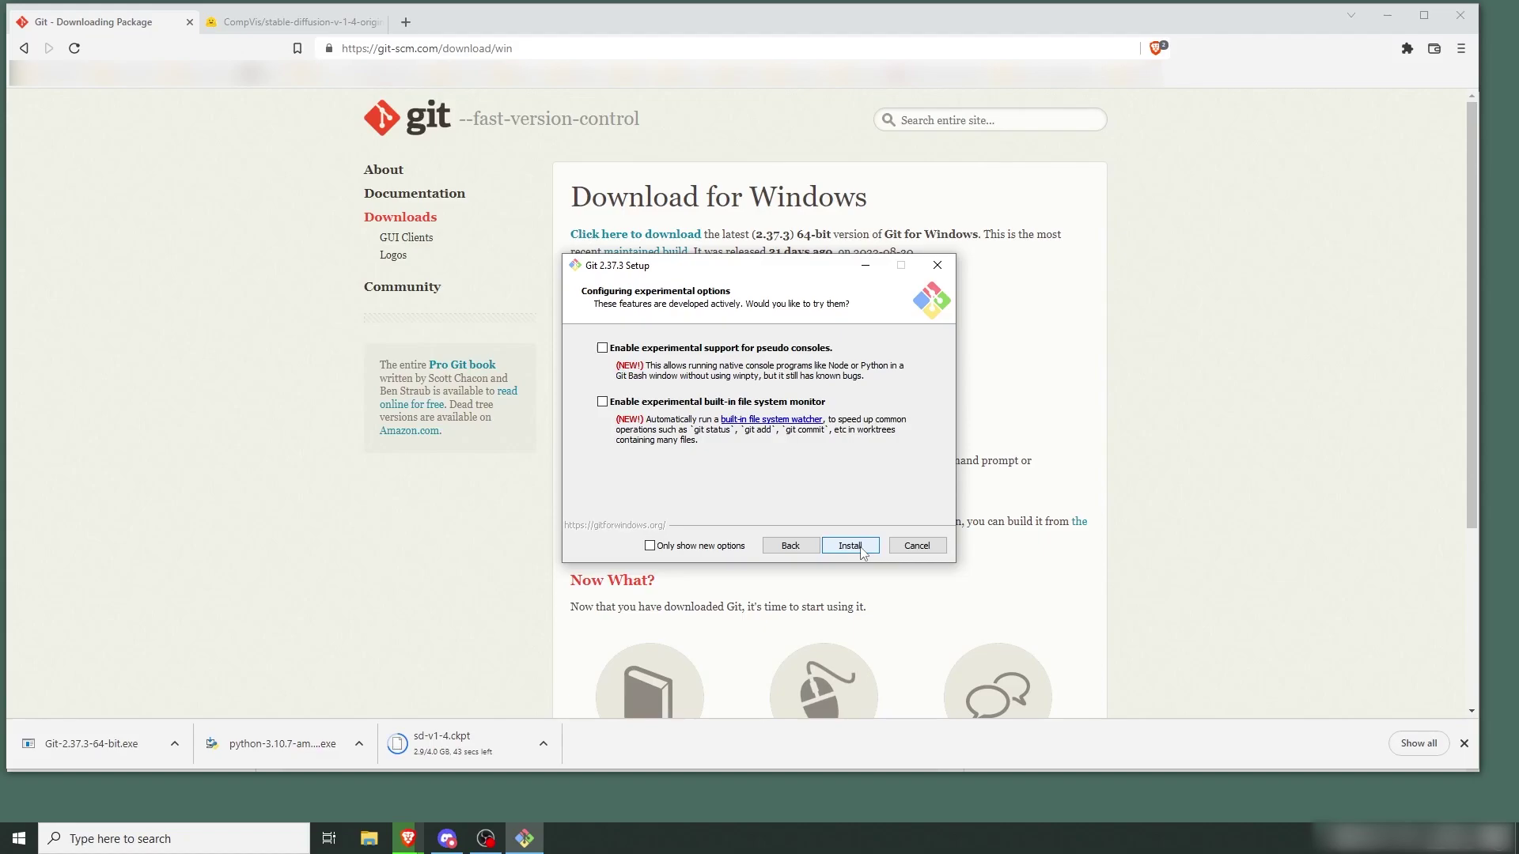
left_click(861, 549)
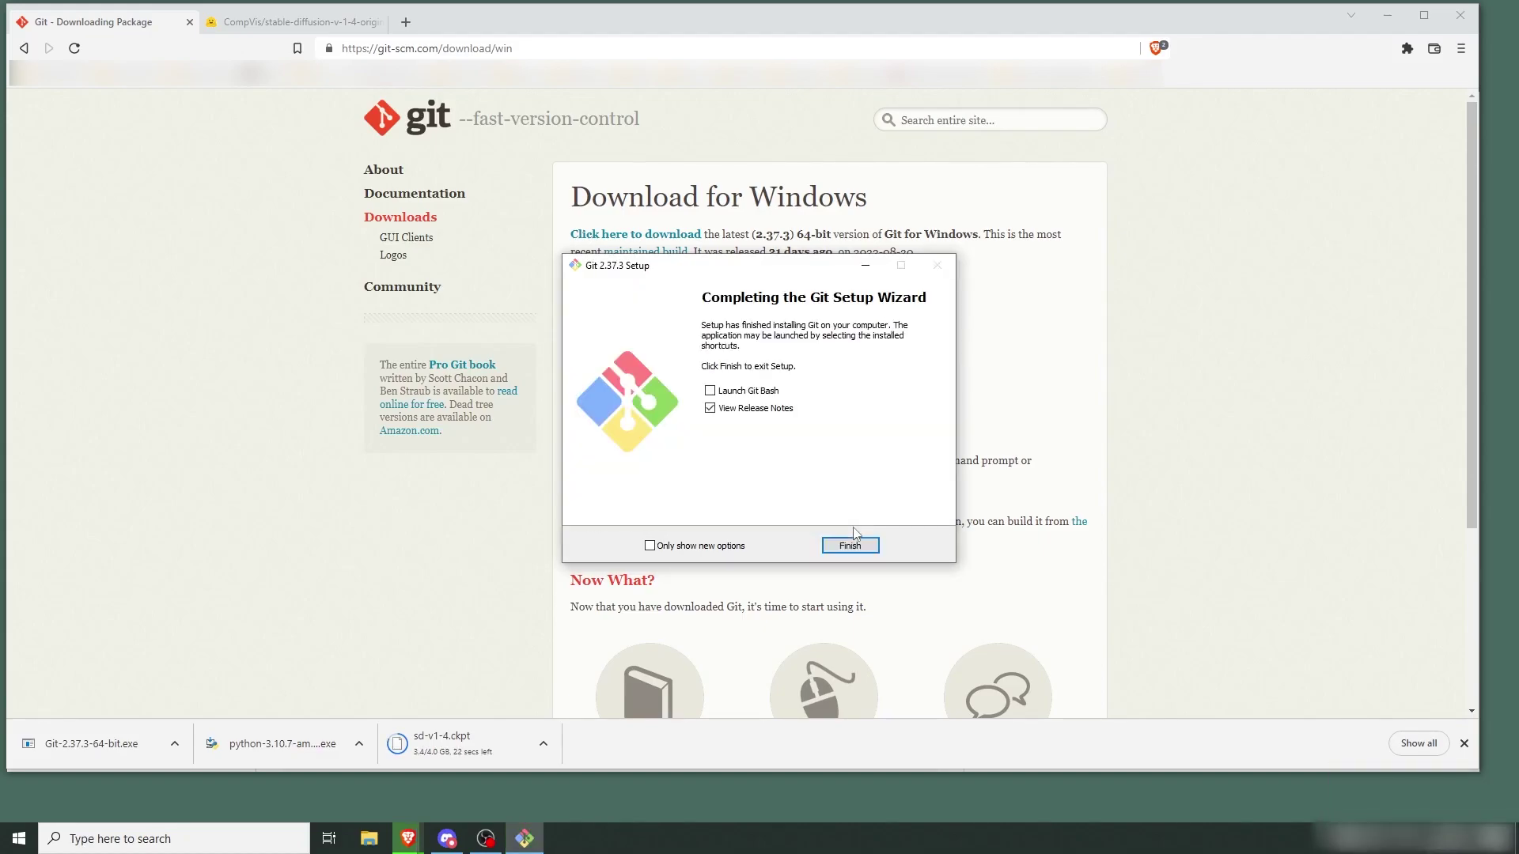
- Finish Git setup without release notes and go back to the README
left_click(744, 408)
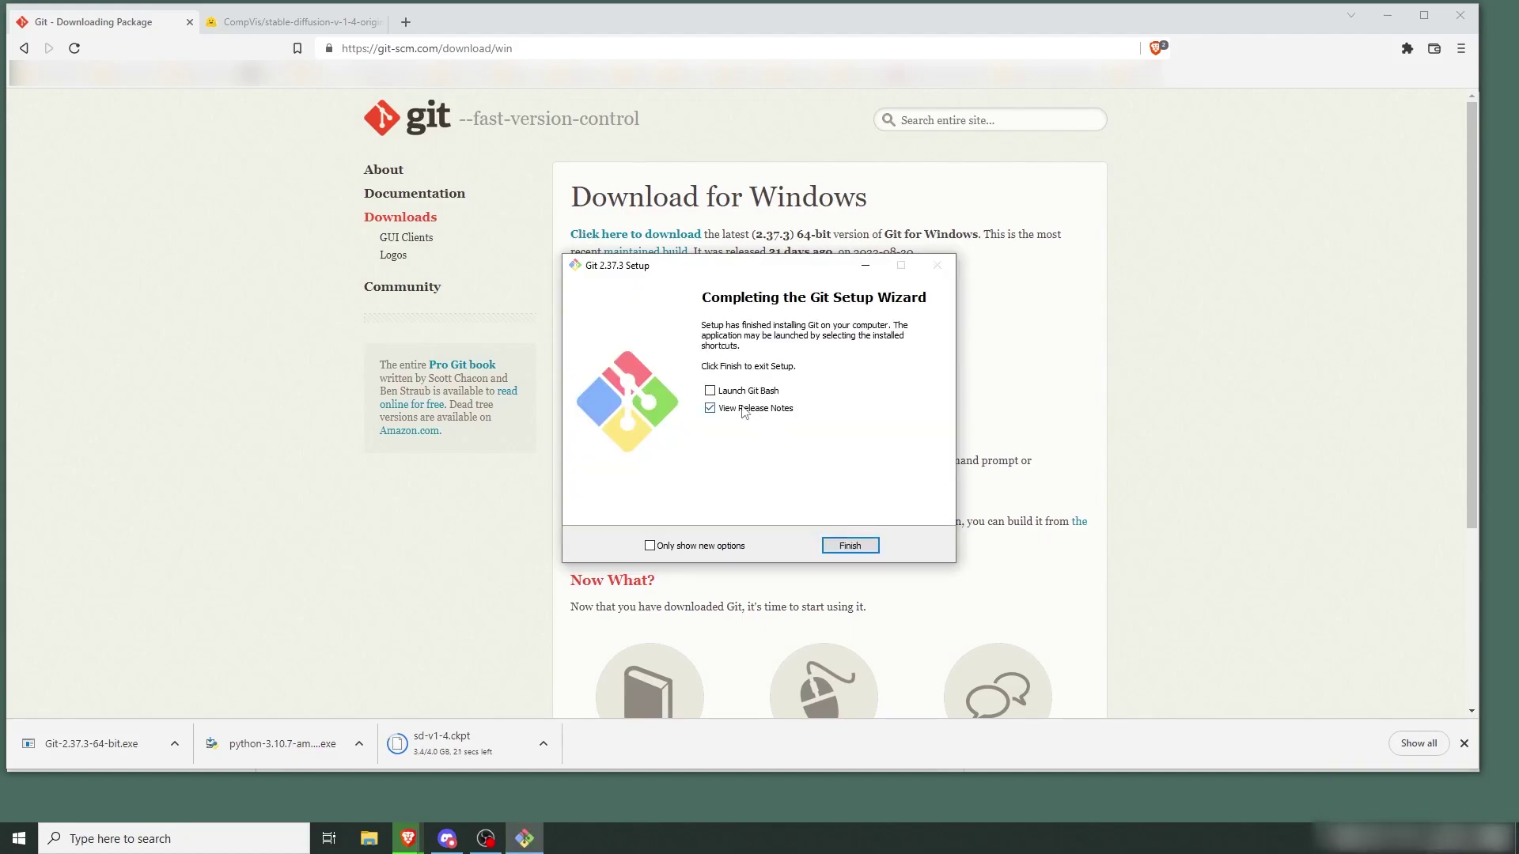
left_click(850, 547)
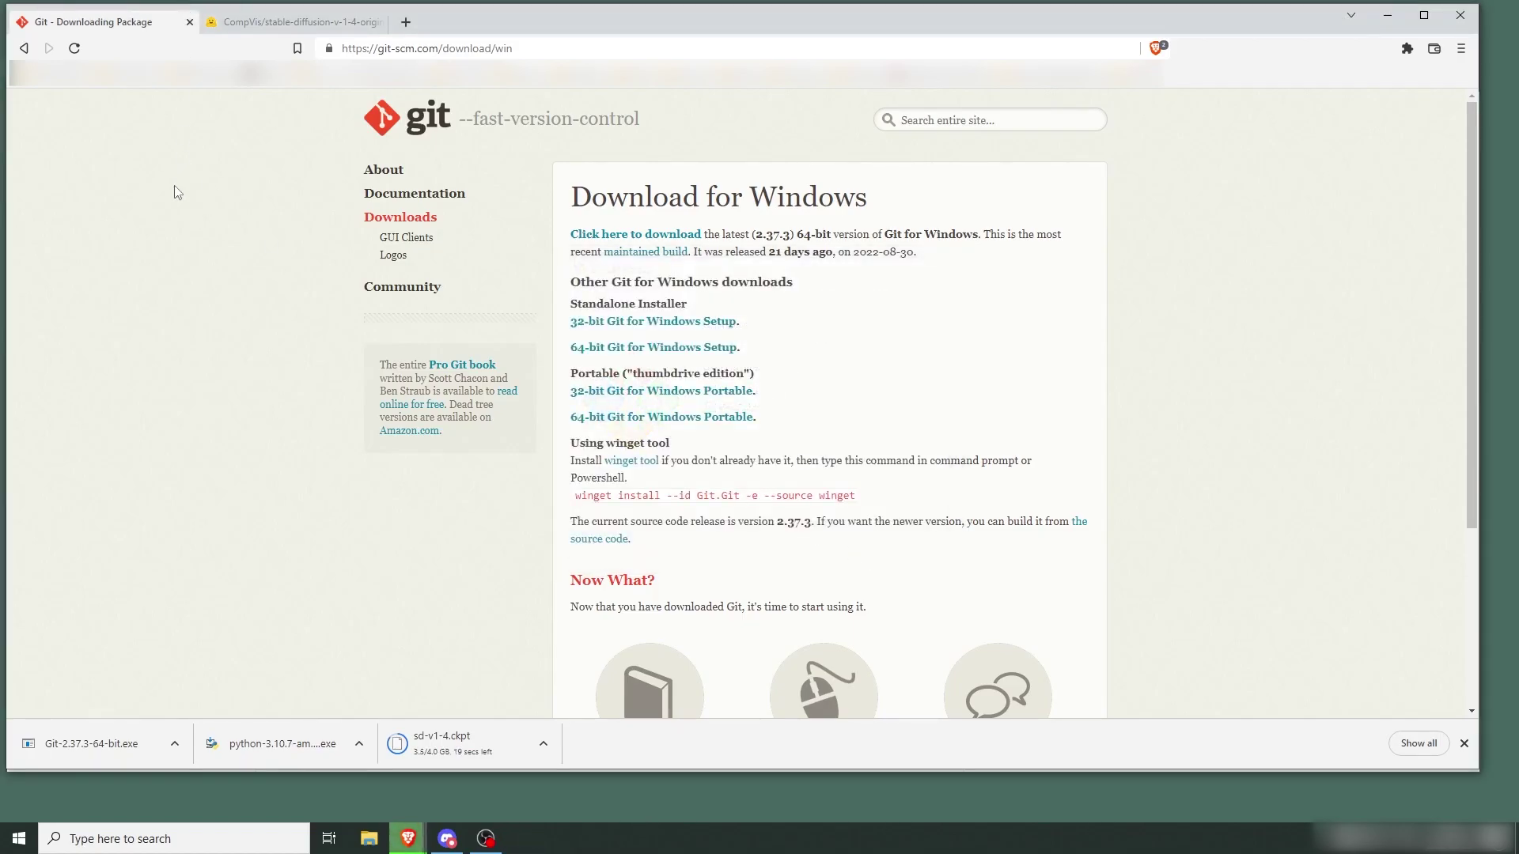
key("alt+Left")
- Open a Command Prompt via Windows search, placed beside the README instructions
scroll(239, 379, "up", 4)
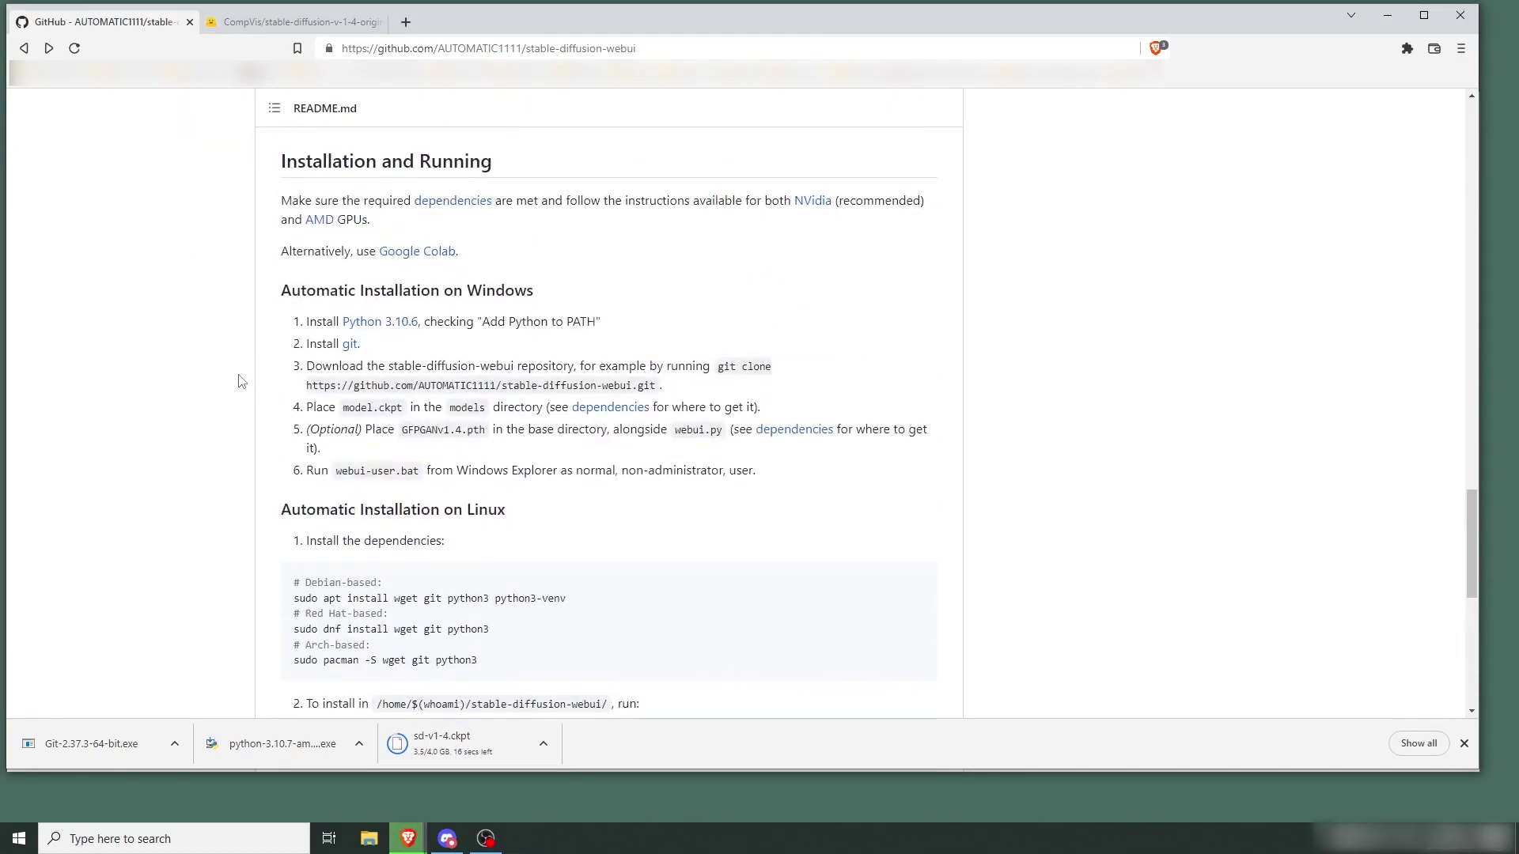
scroll(239, 378, "up", 4)
scroll(237, 383, "down", 3)
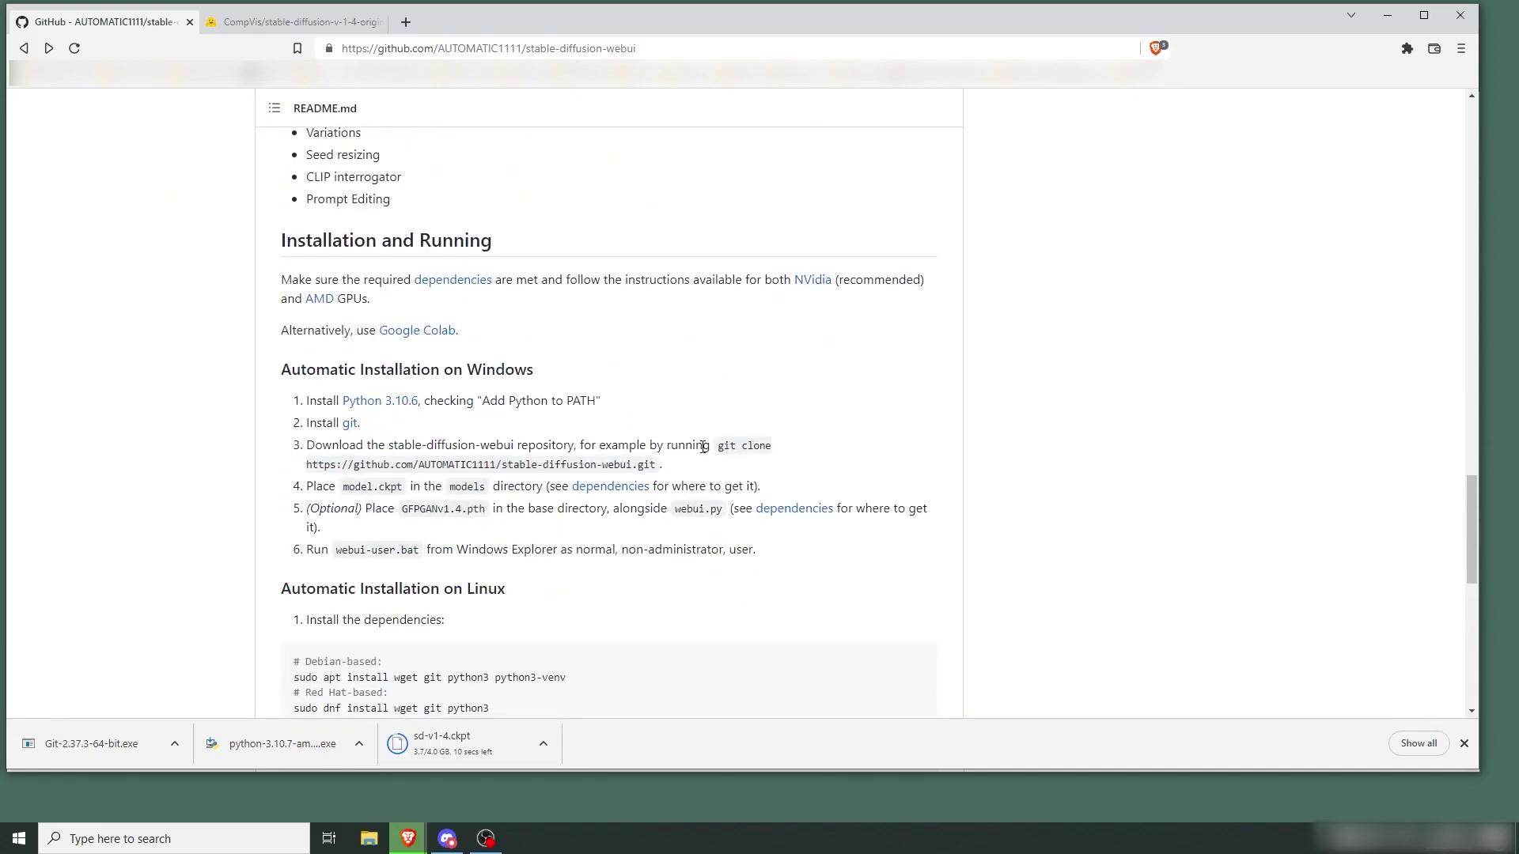
key("super")
type("cmd")
key("Return")
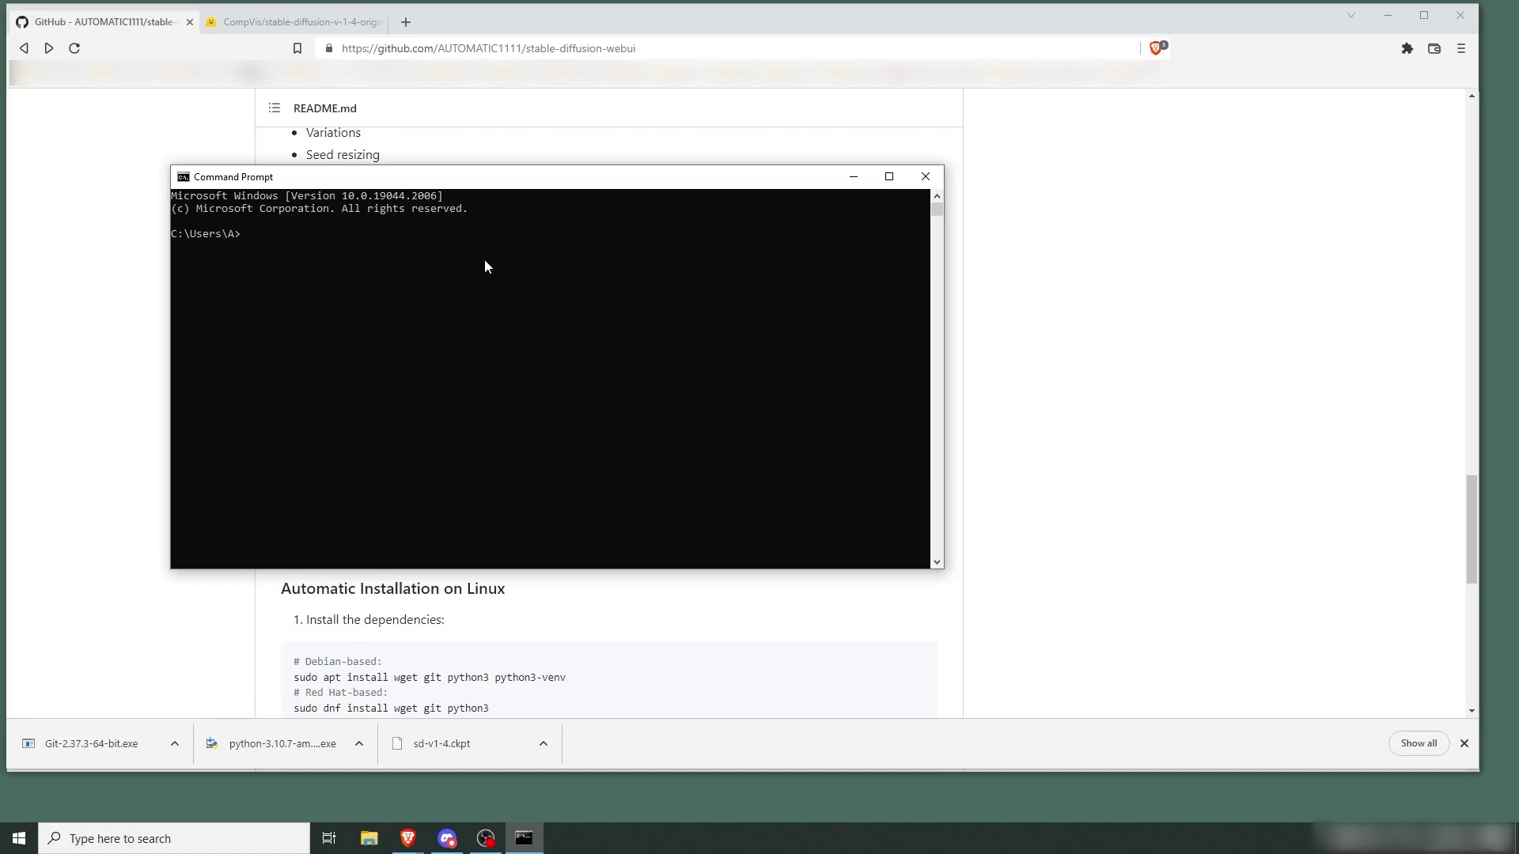
left_click_drag(478, 176, 843, 145)
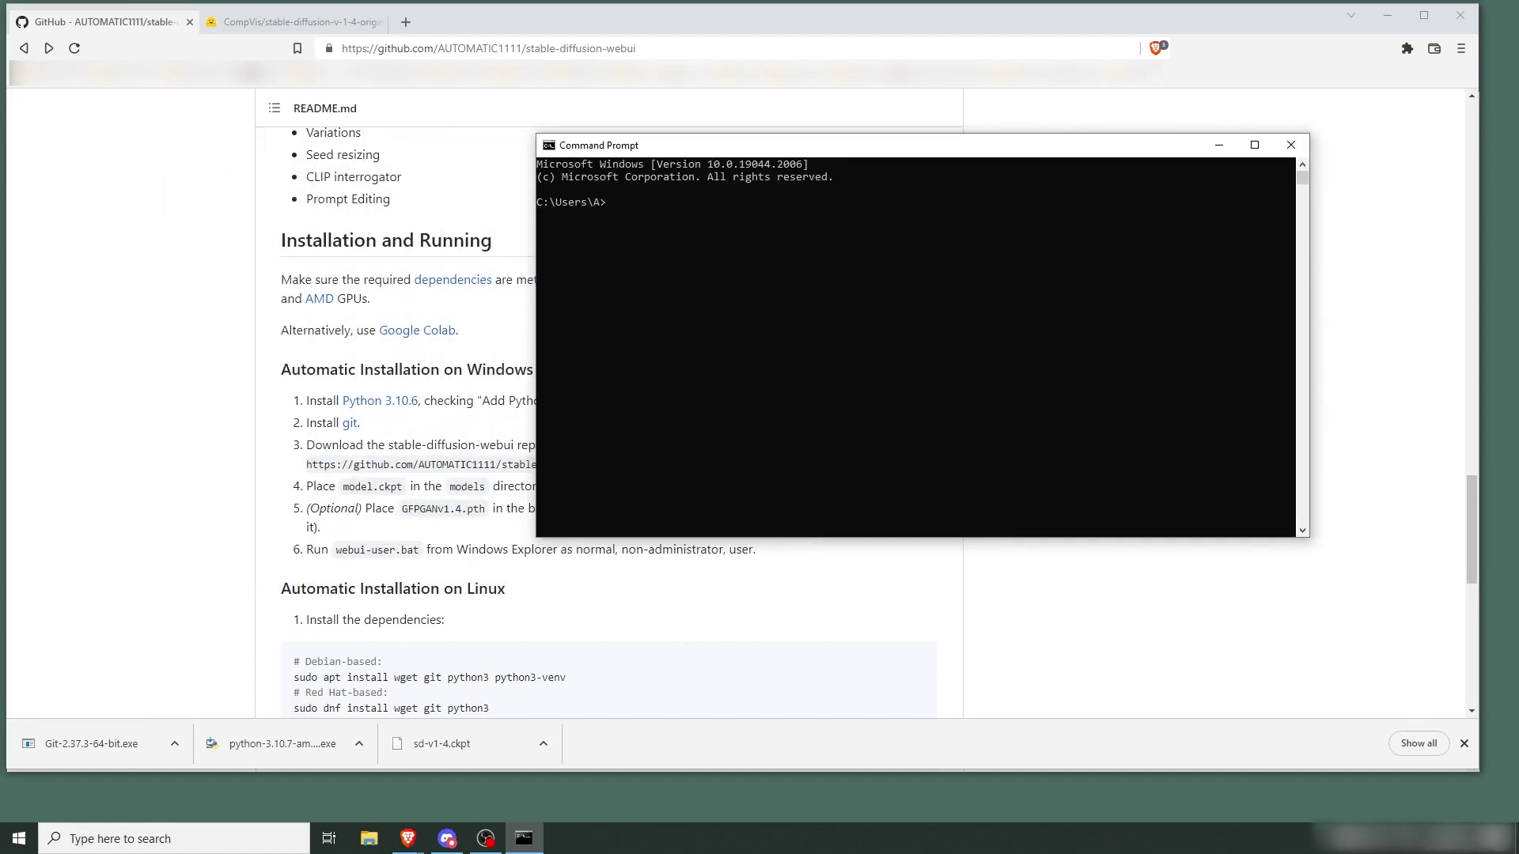
left_click(672, 475)
- Run git clone with the stable-diffusion-webui repository URL copied from the README
left_click_drag(720, 446, 652, 464)
key("ctrl+c")
key("alt+Tab")
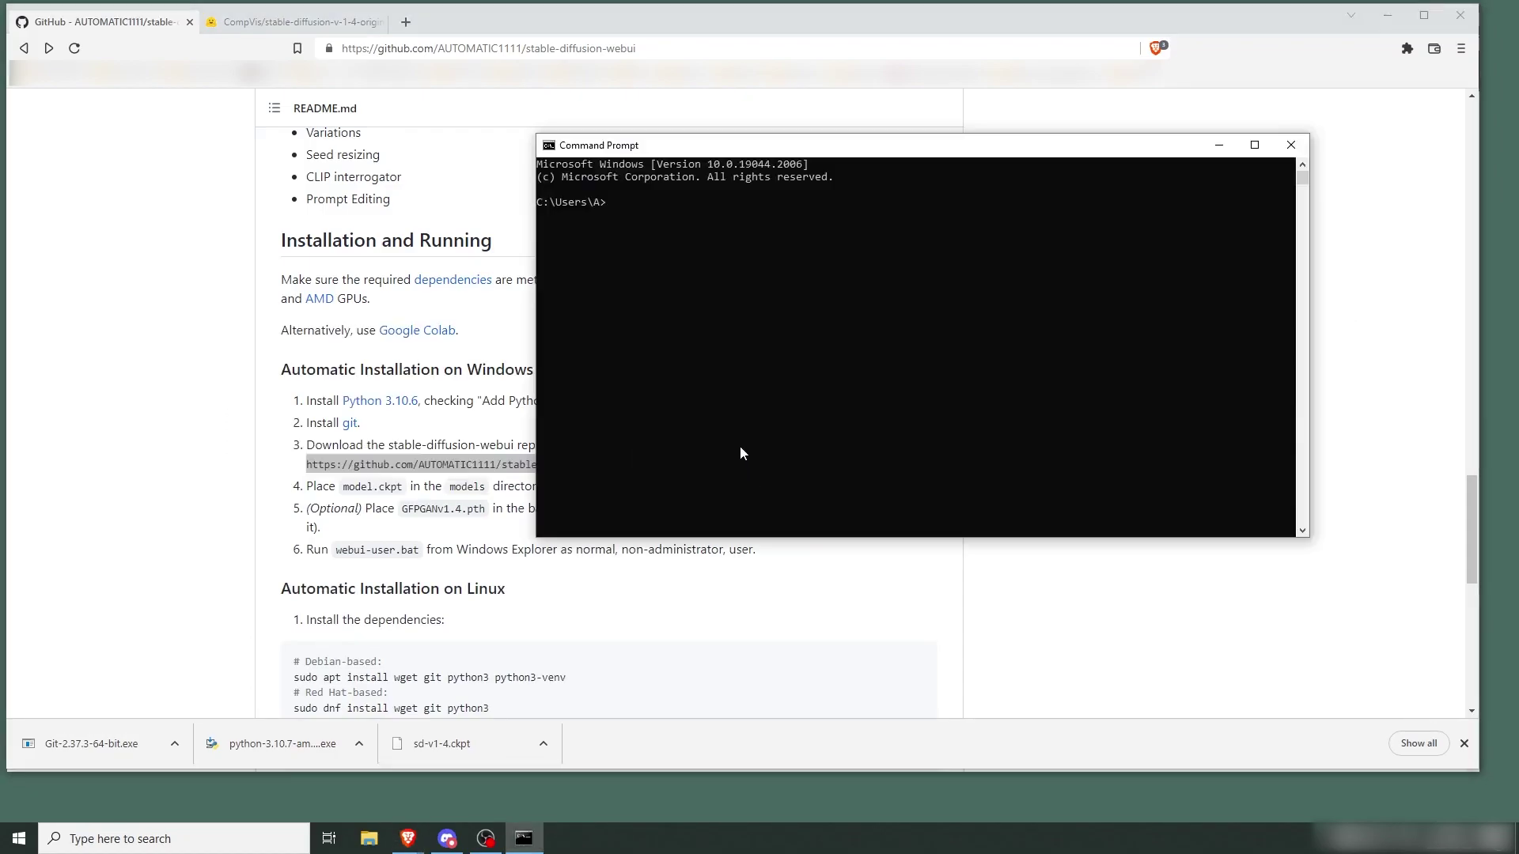
right_click(786, 338)
key("Return")
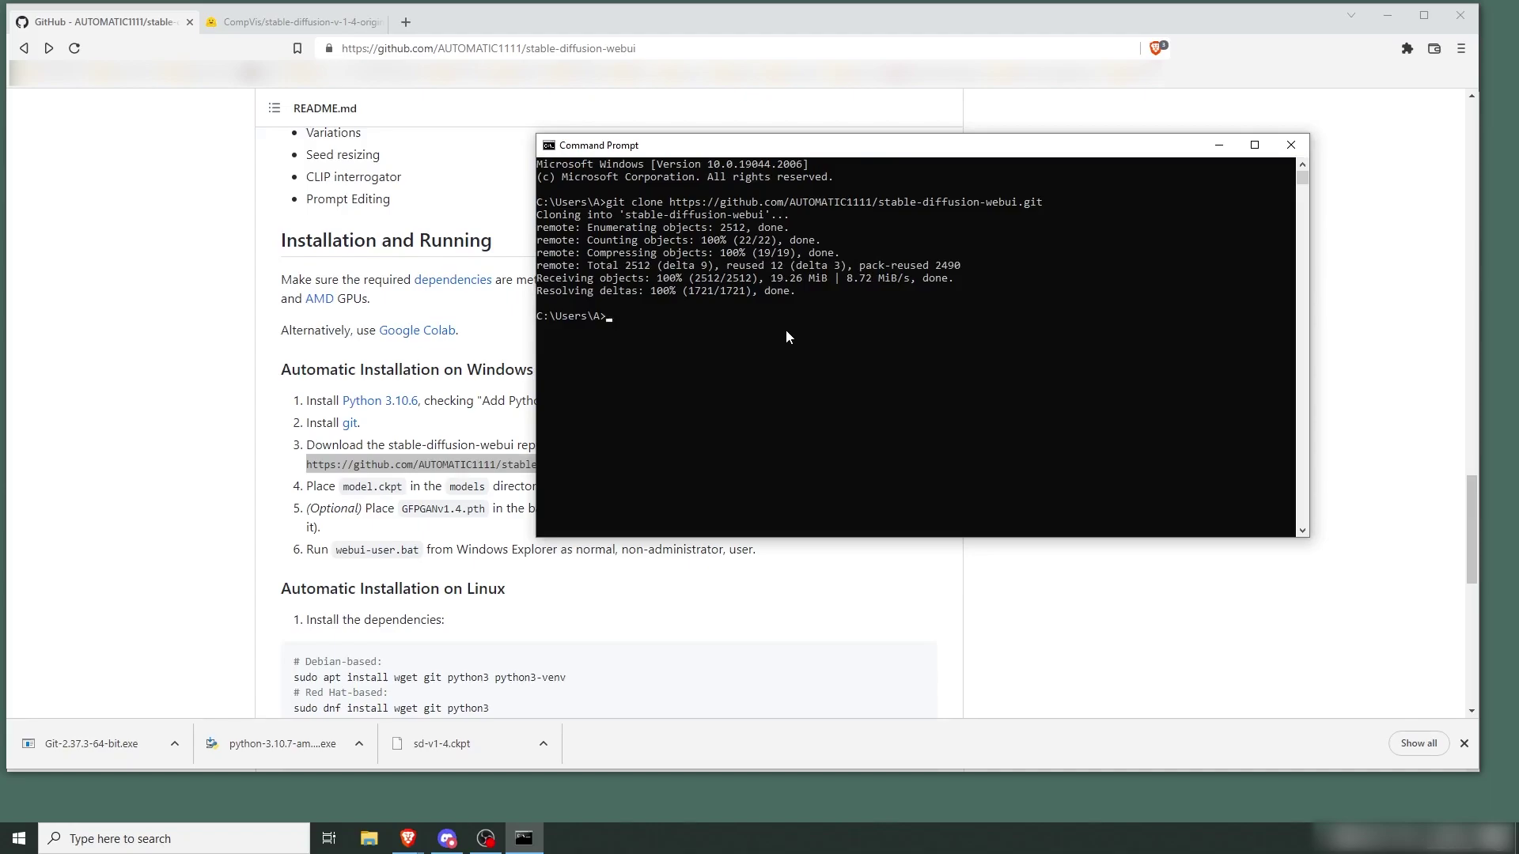
key("super+e")
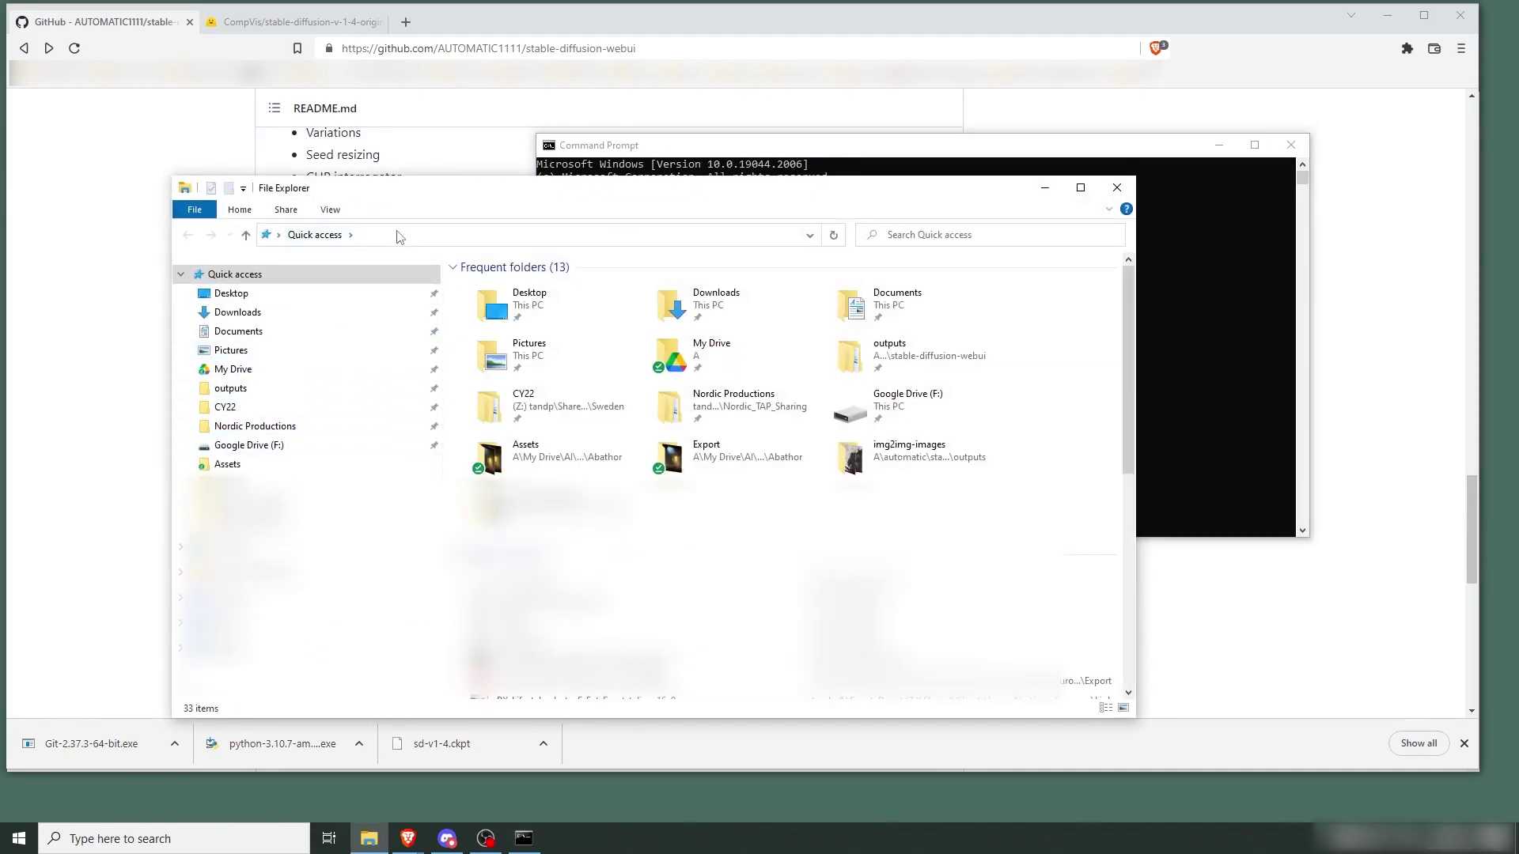
- Copy the downloaded sd-v1-4.ckpt into C:\Users\A\stable-diffusion-webui\models
left_click(397, 235)
type("C:\\usera")
key("BackSpace")
type("s\\a")
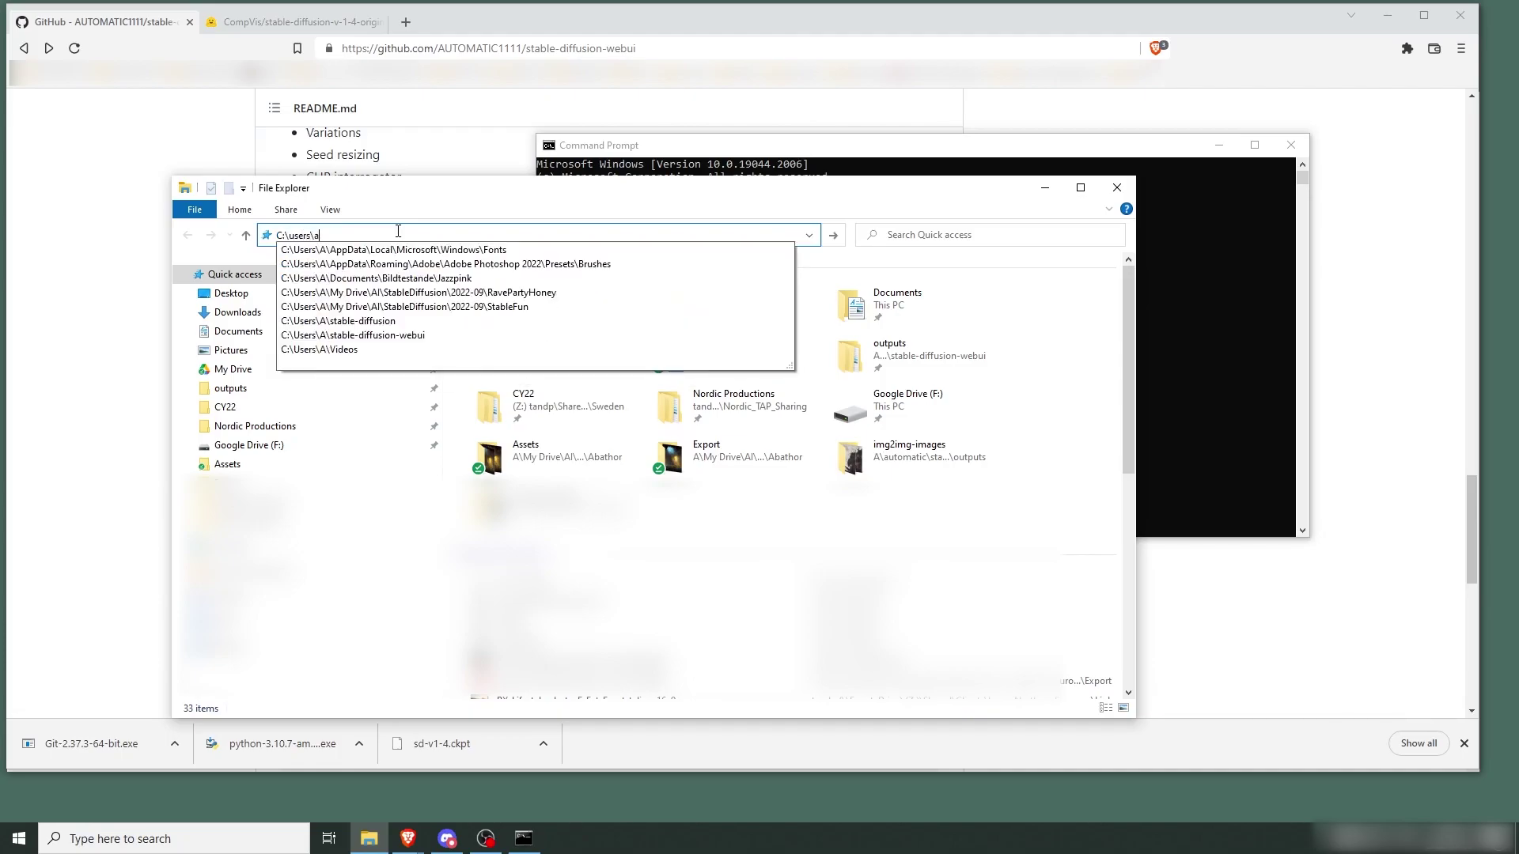
key("Return")
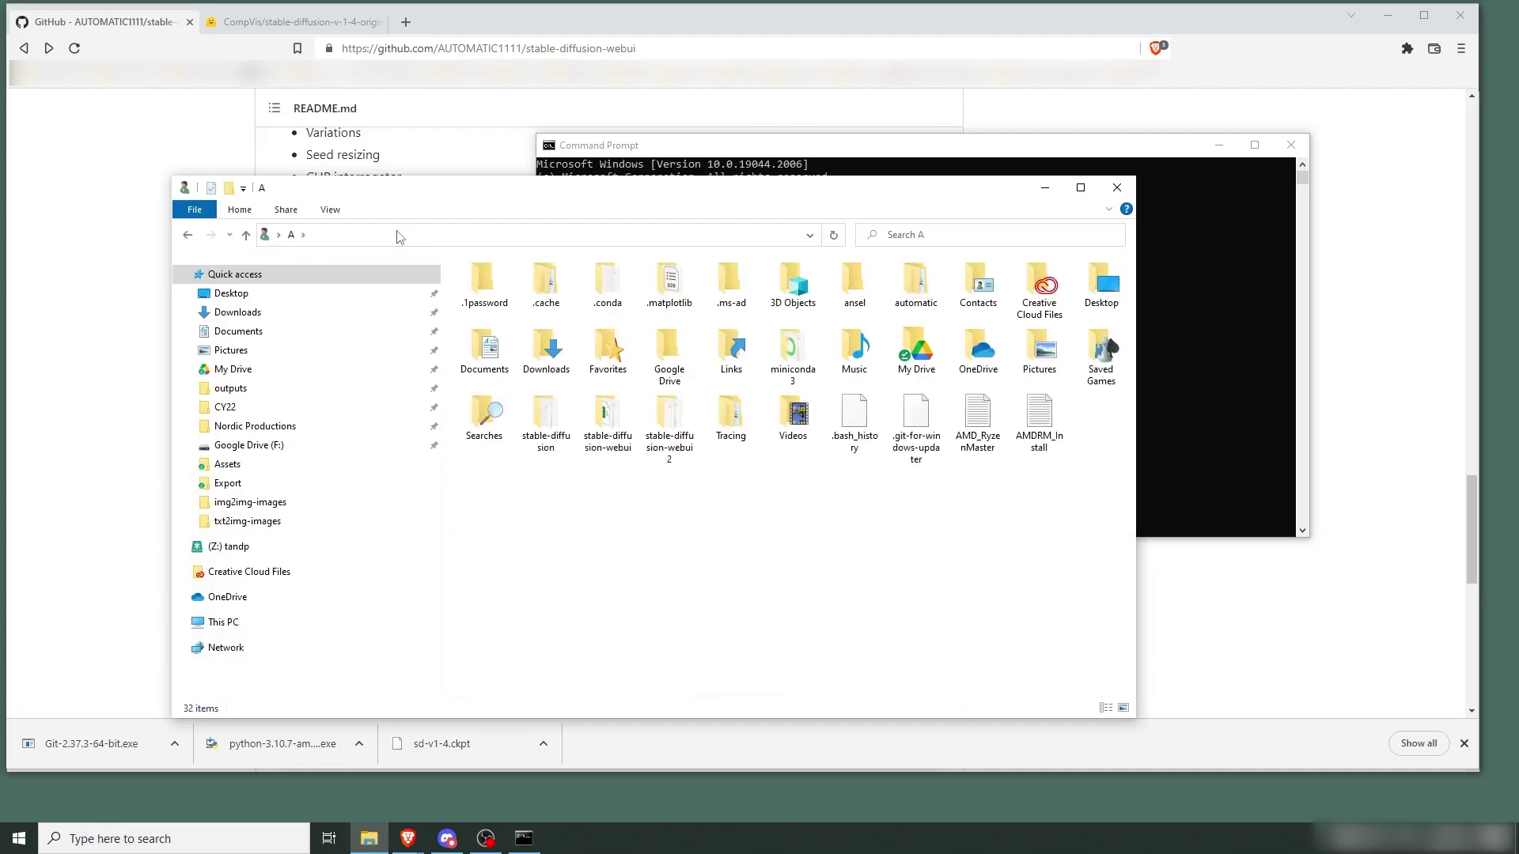
double_click(613, 424)
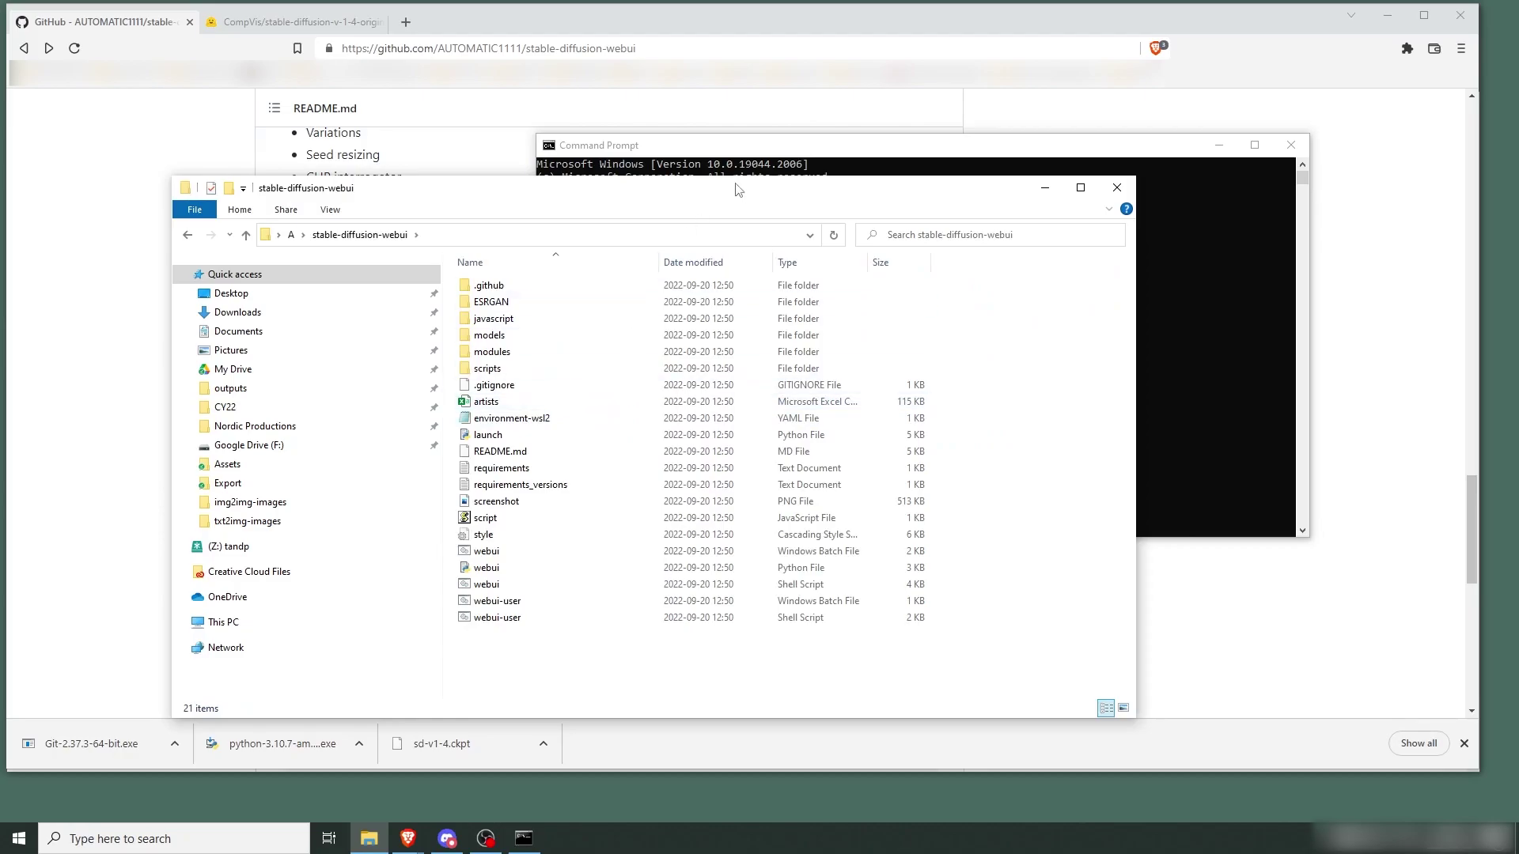
left_click_drag(649, 194, 868, 170)
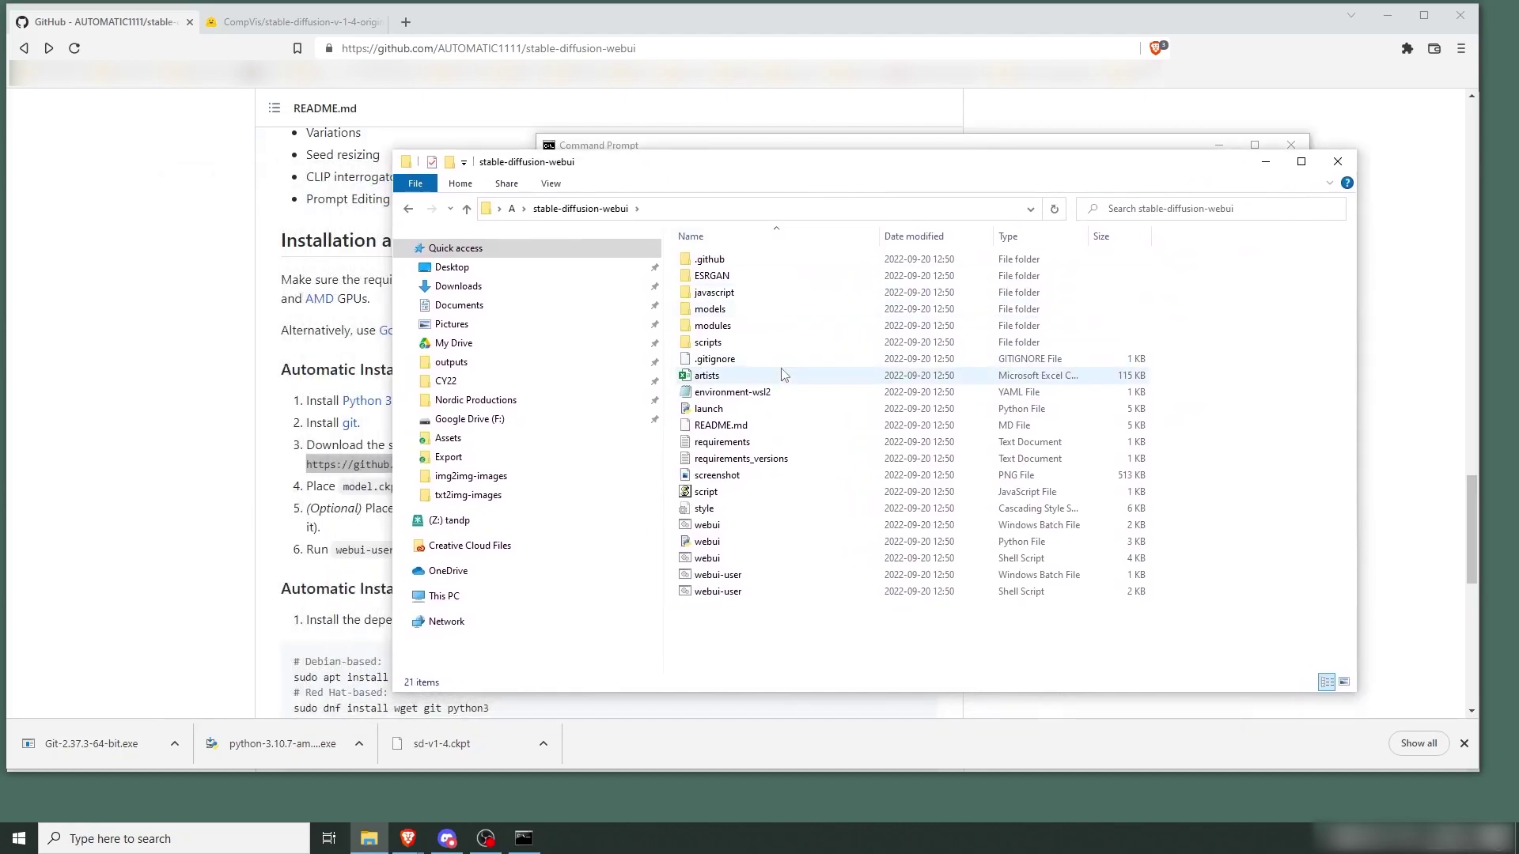
double_click(712, 309)
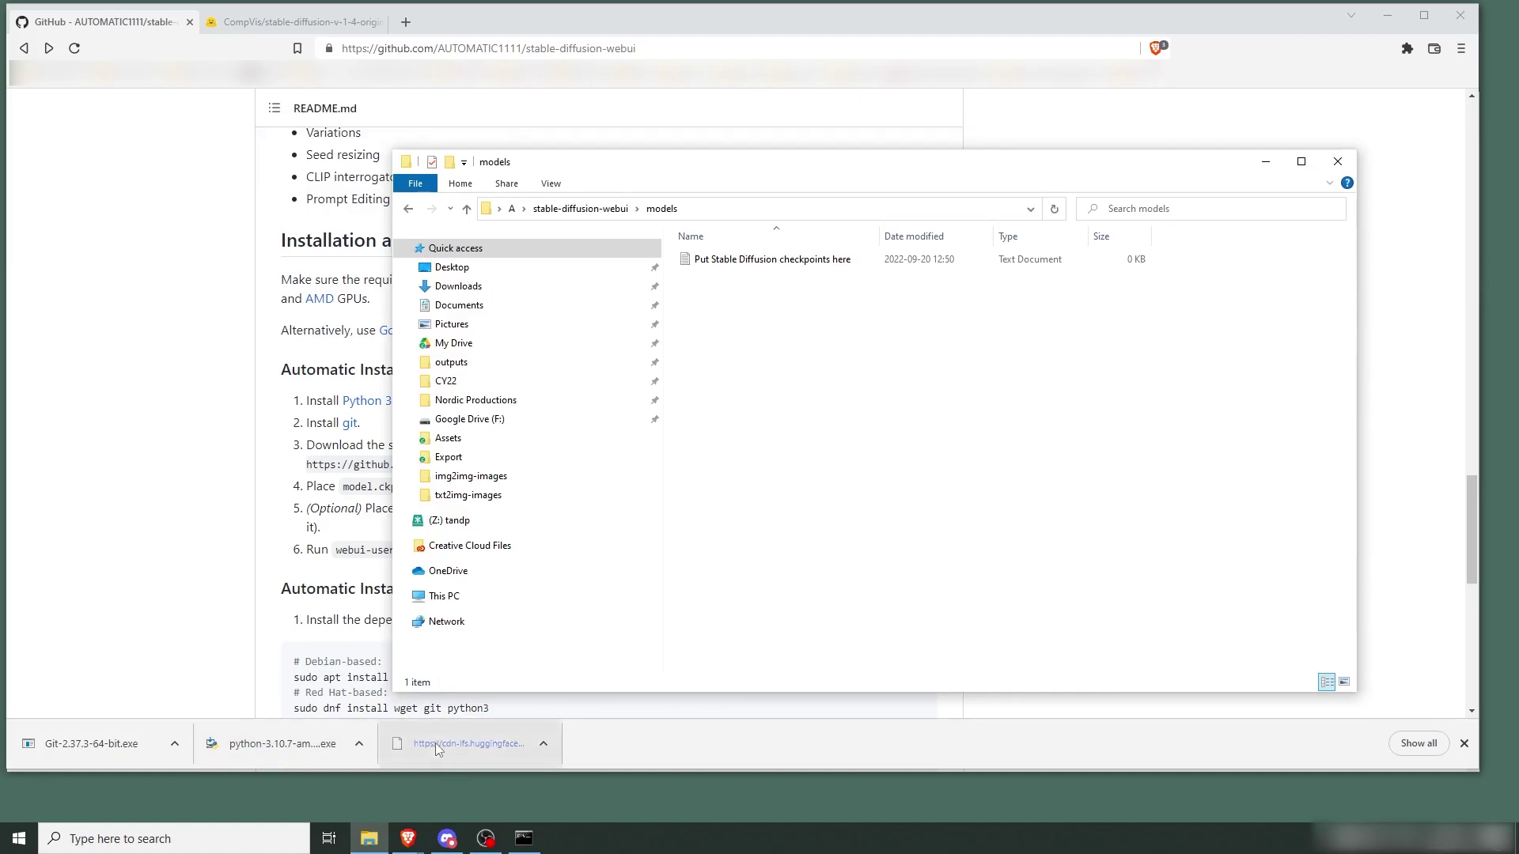
left_click_drag(435, 743, 862, 401)
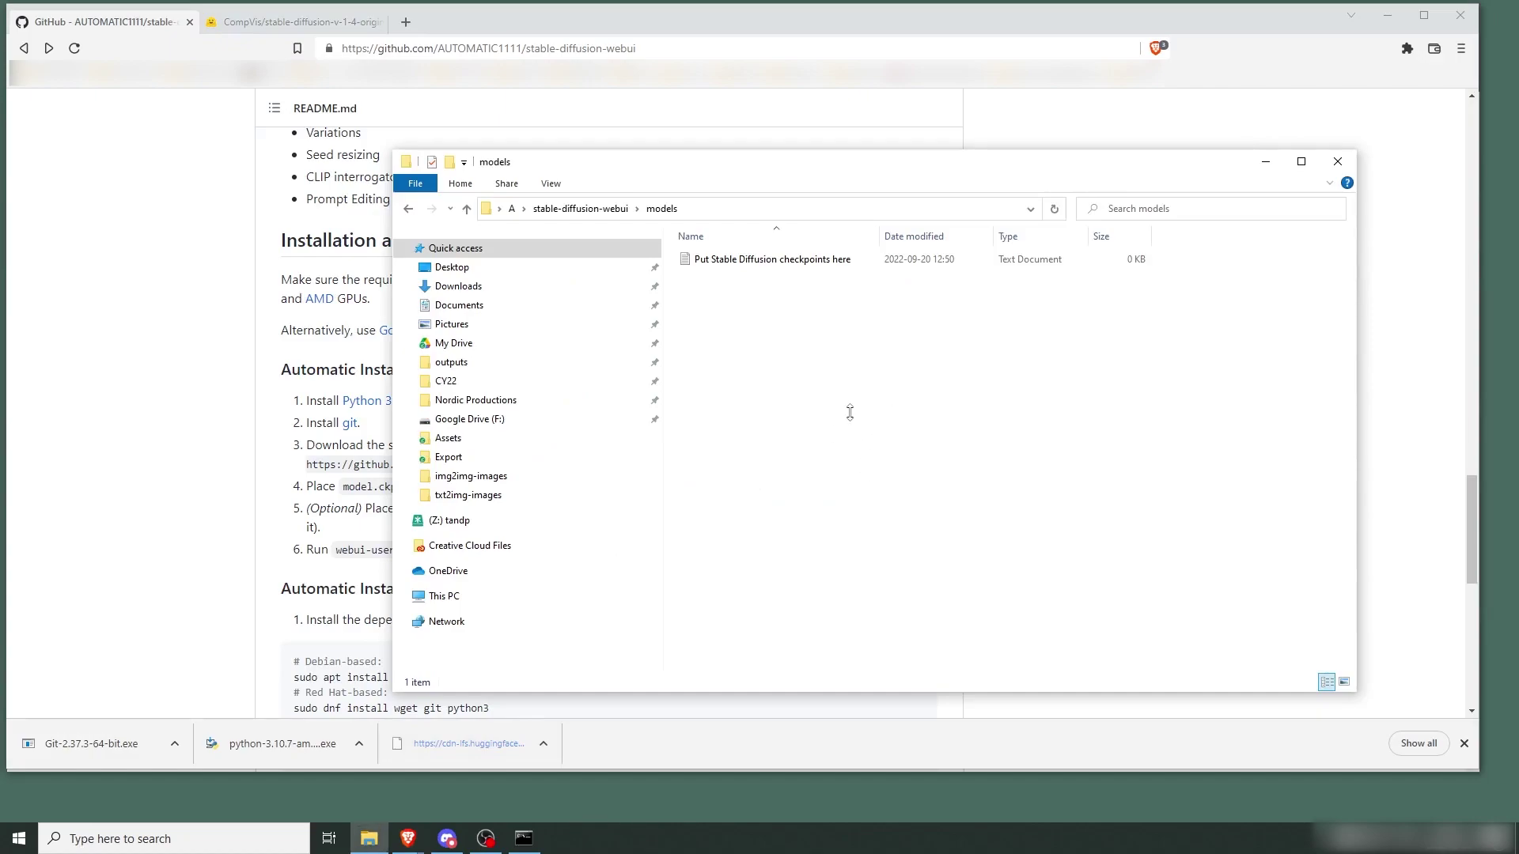
- Rename the checkpoint to model.ckpt and go back up to stable-diffusion-webui
left_click(722, 388)
left_click(725, 276)
key("F2")
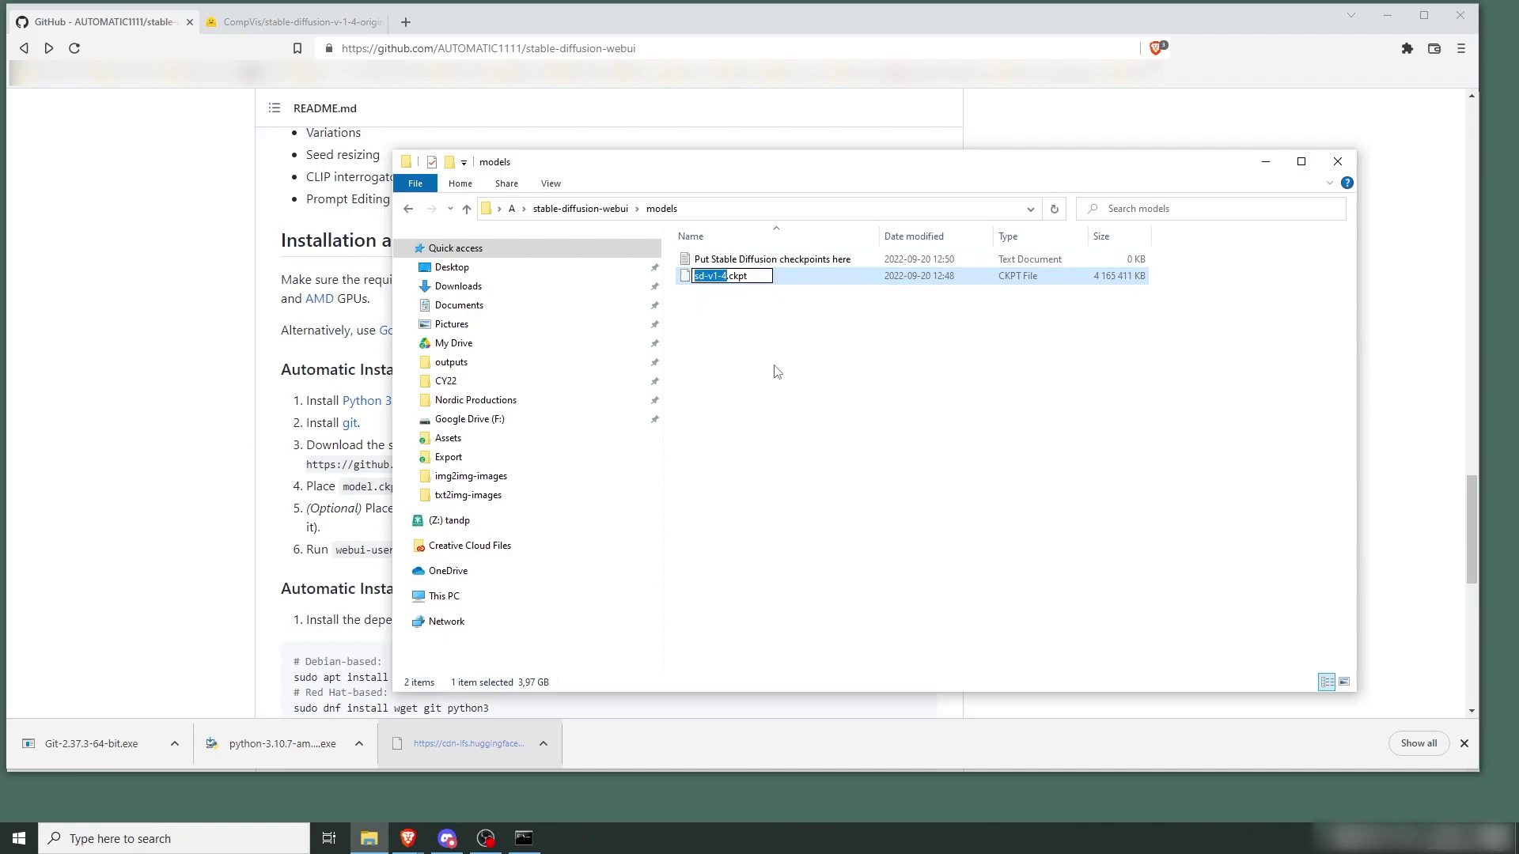
type("model")
key("Return")
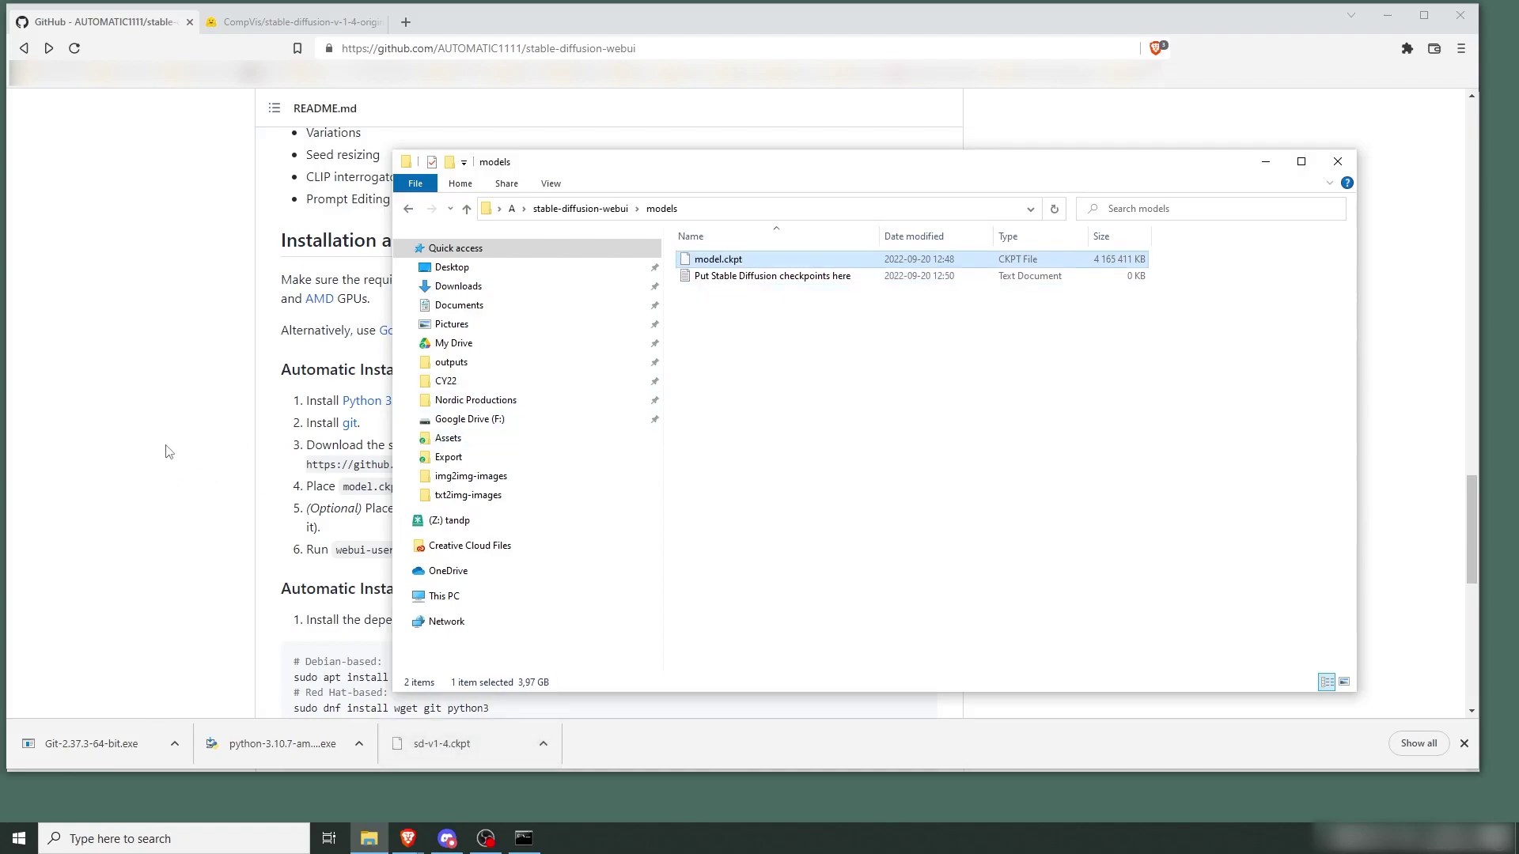
left_click(783, 350)
left_click(586, 209)
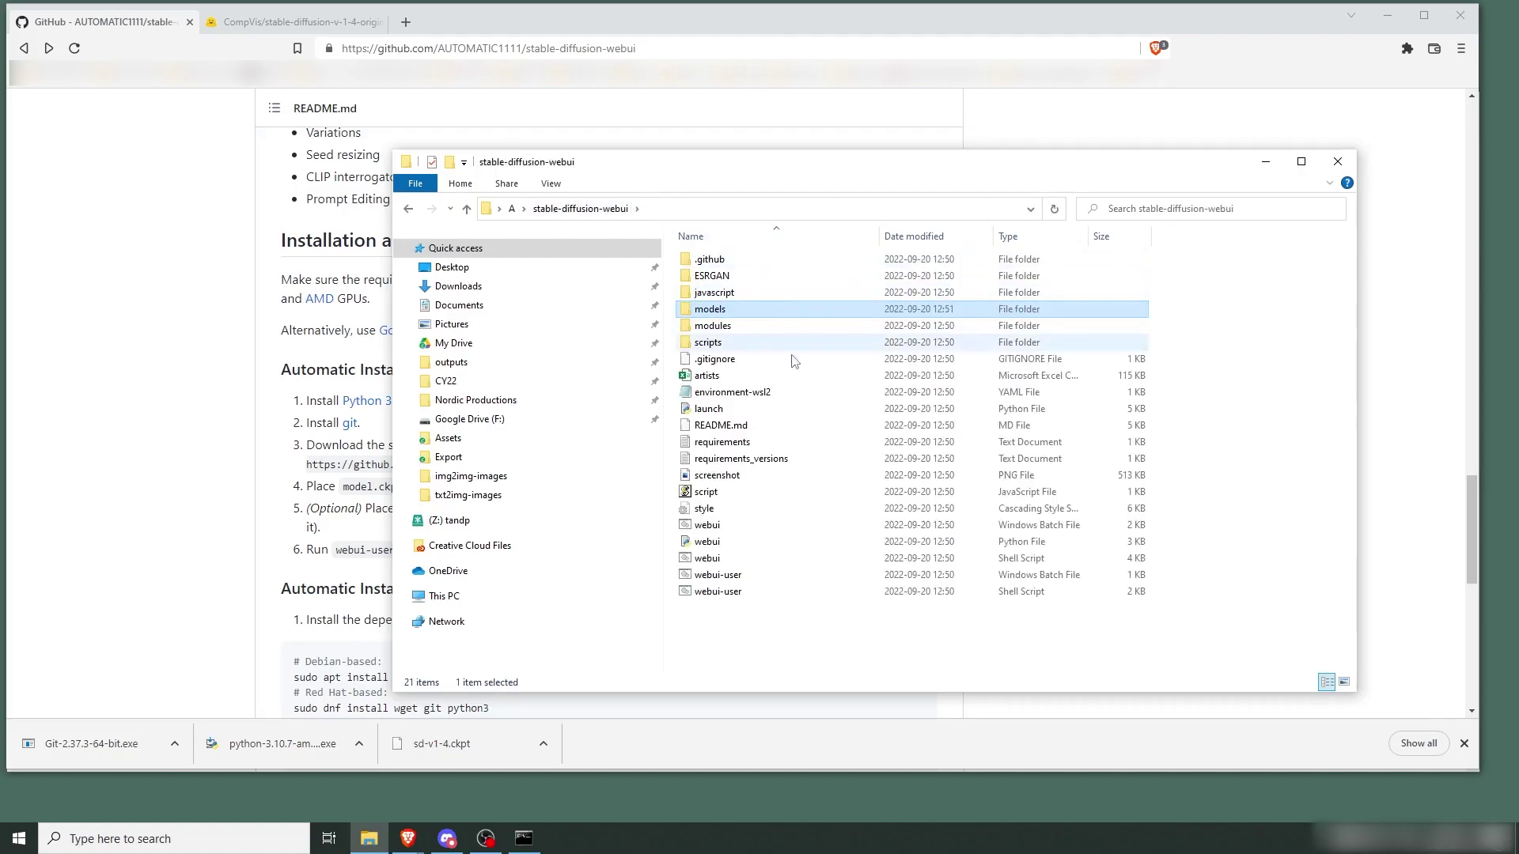
left_click(725, 529)
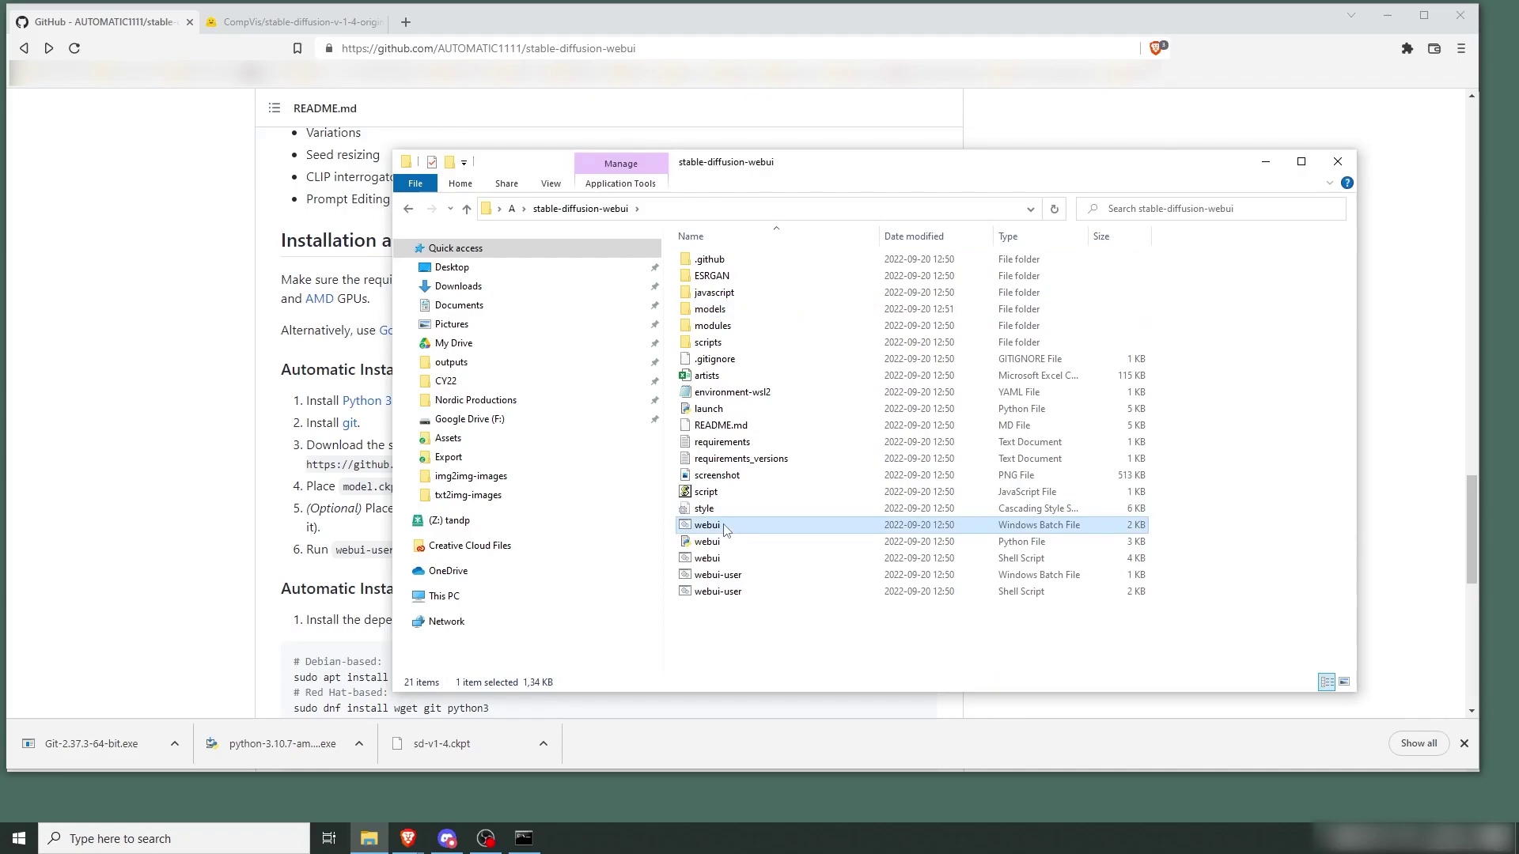
left_click(734, 578)
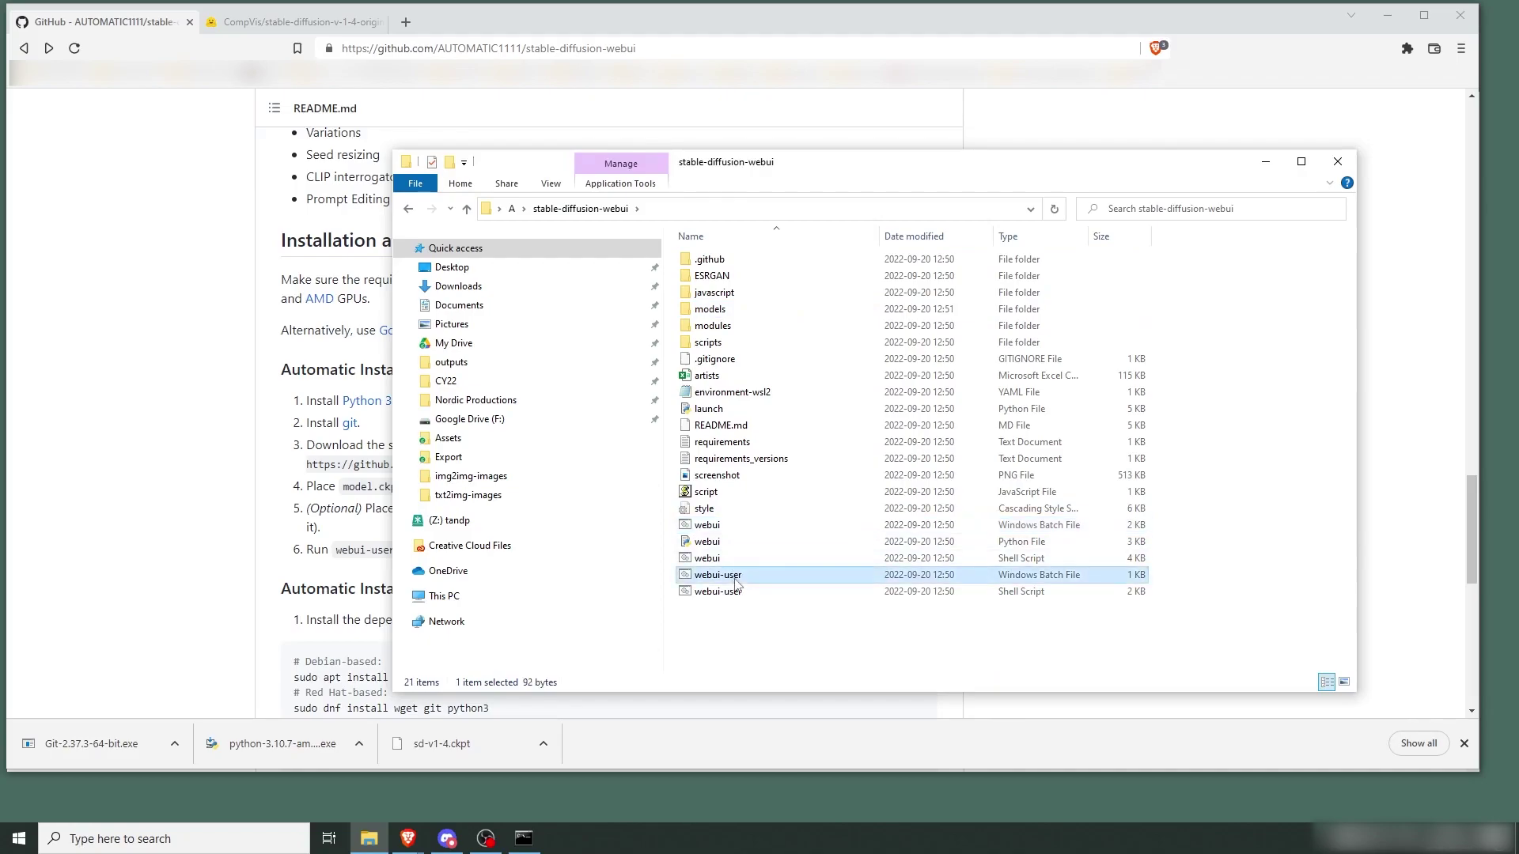
double_click(735, 583)
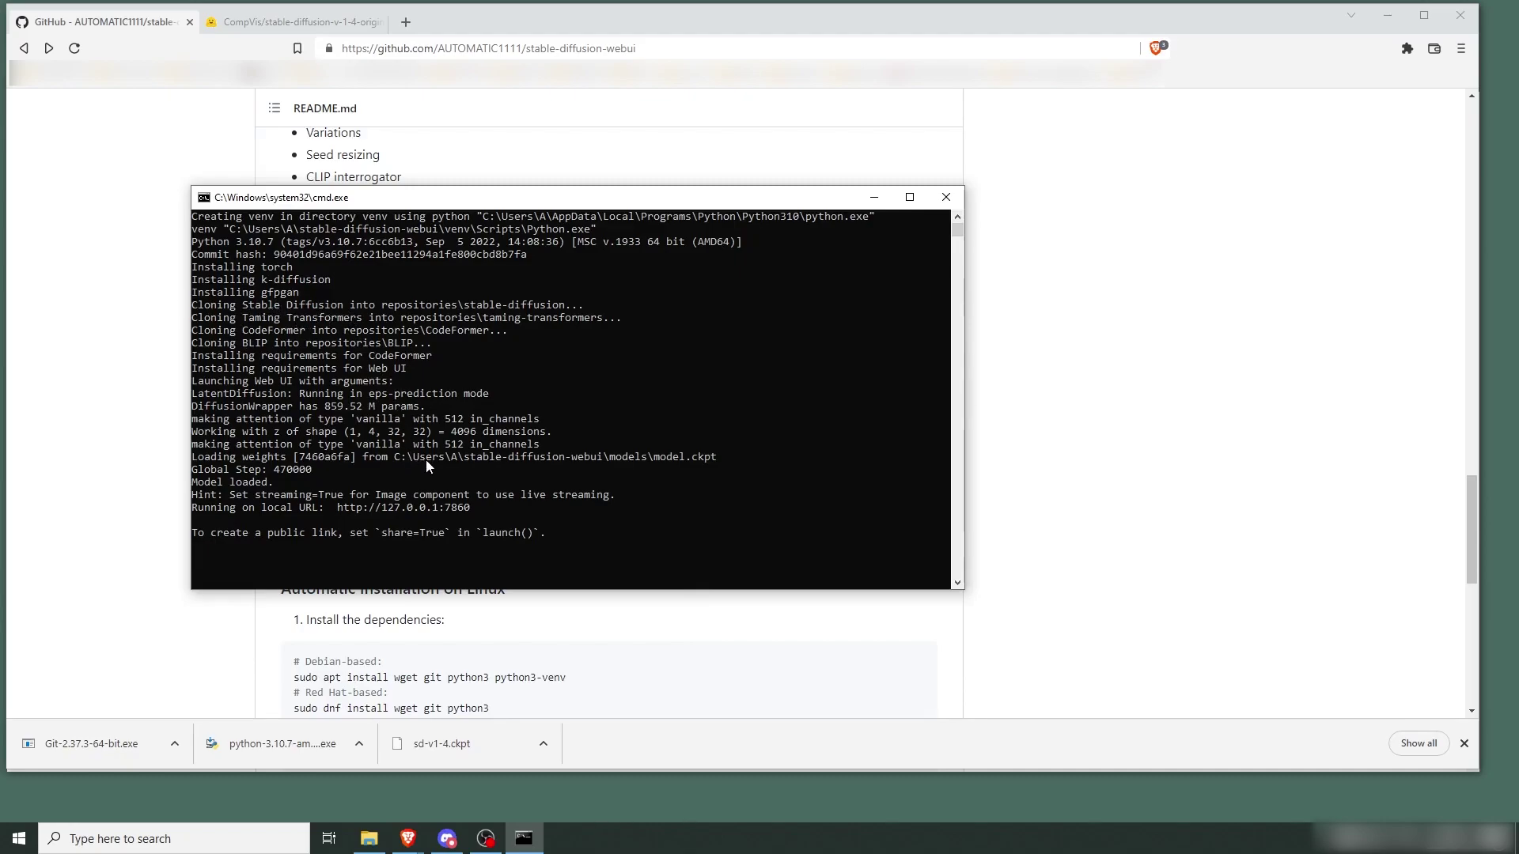
left_click_drag(609, 203, 443, 306)
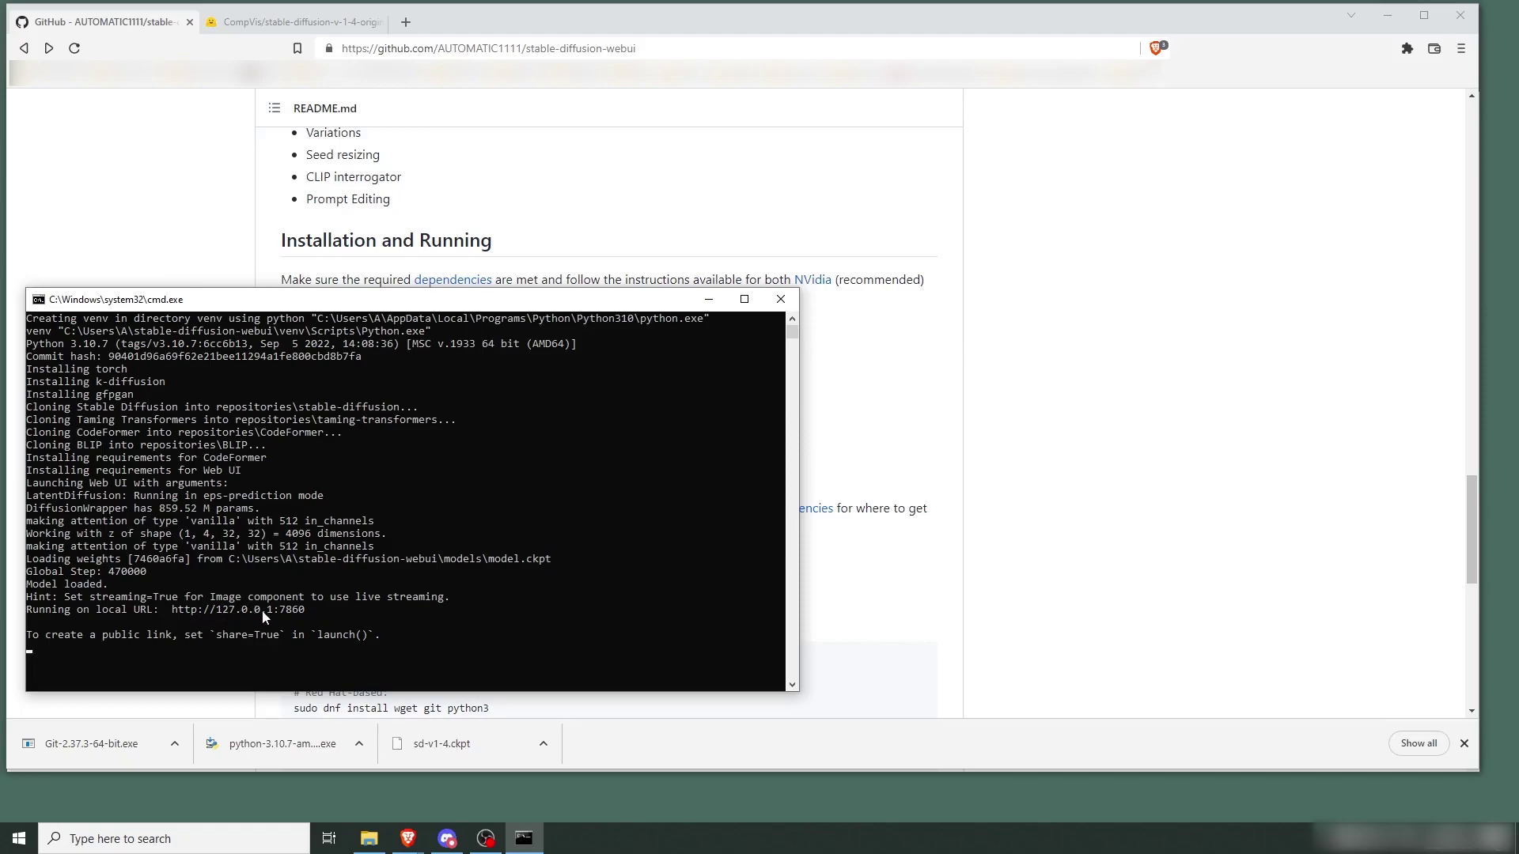
left_click_drag(304, 609, 172, 610)
- Load the web UI at localhost:7860 in a new browser tab and close the duplicate tab
right_click(172, 611)
left_click(207, 200)
key("ctrl+t")
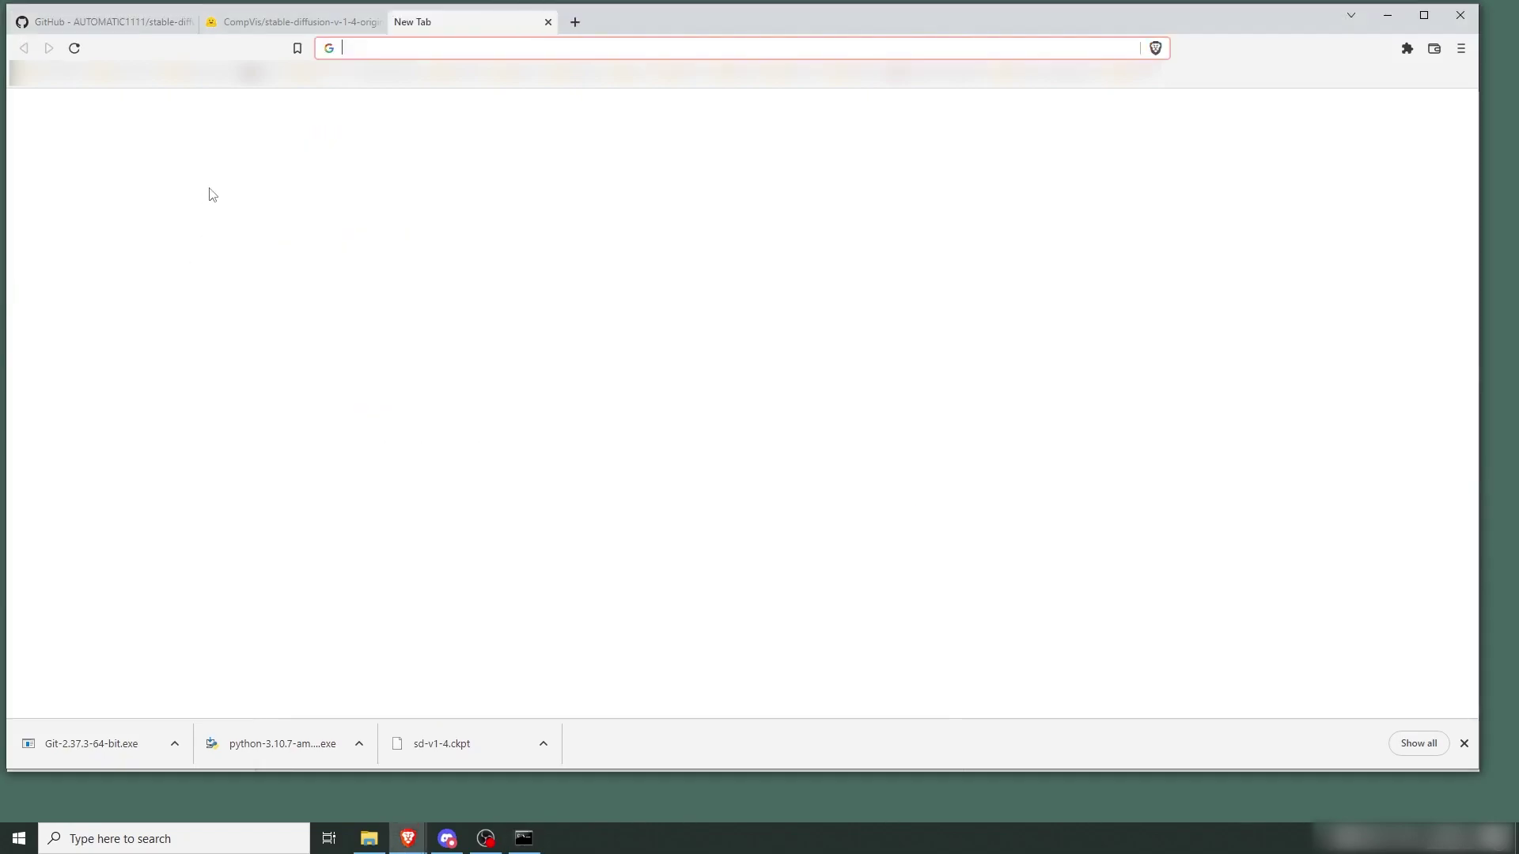
type("http://127.0.0.1:7860")
key("Return")
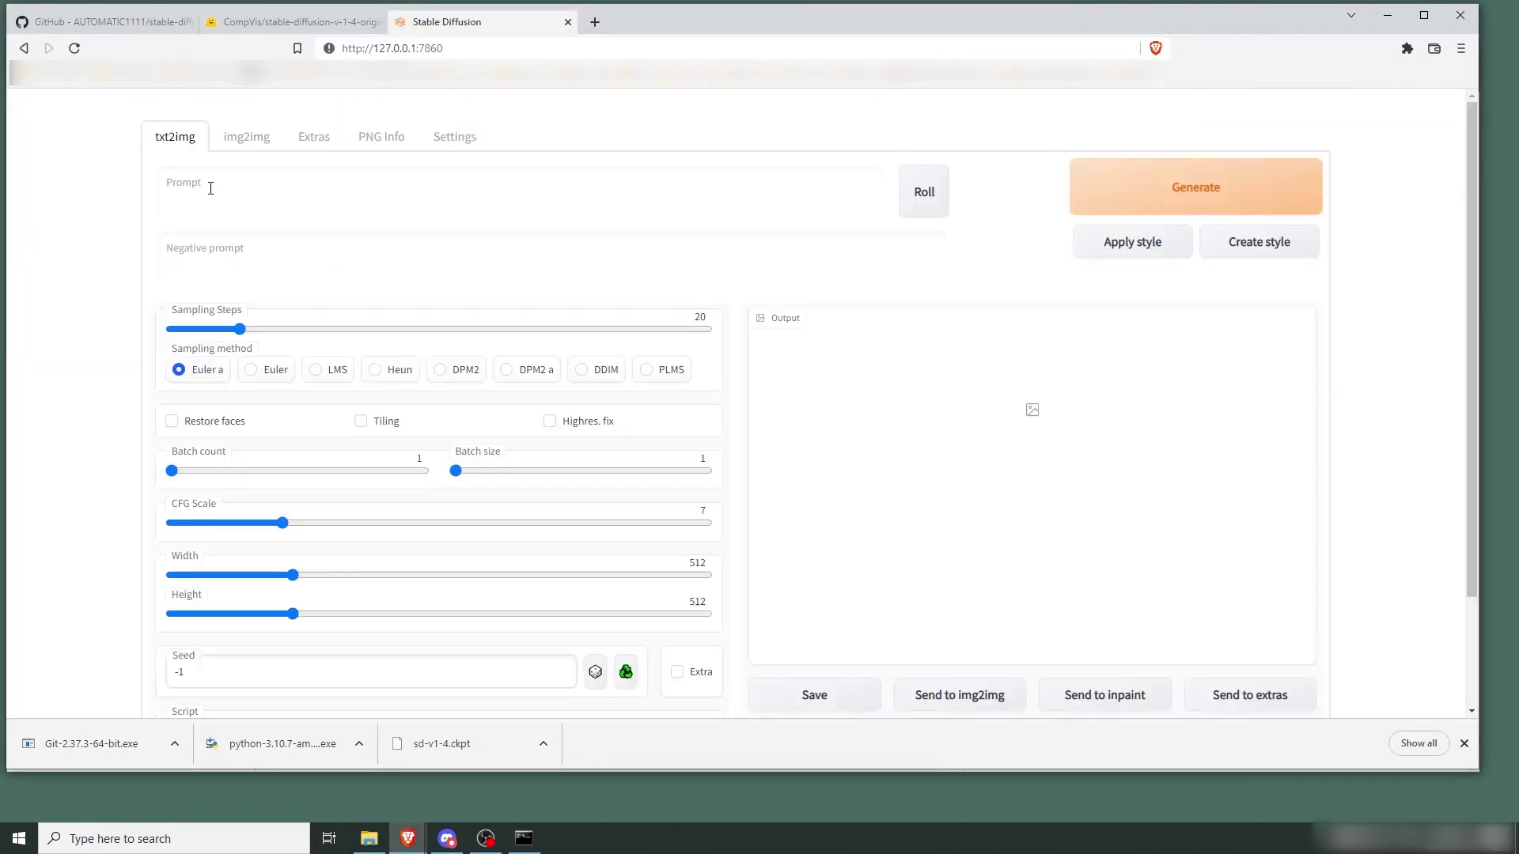
key("ctrl+t")
type("local")
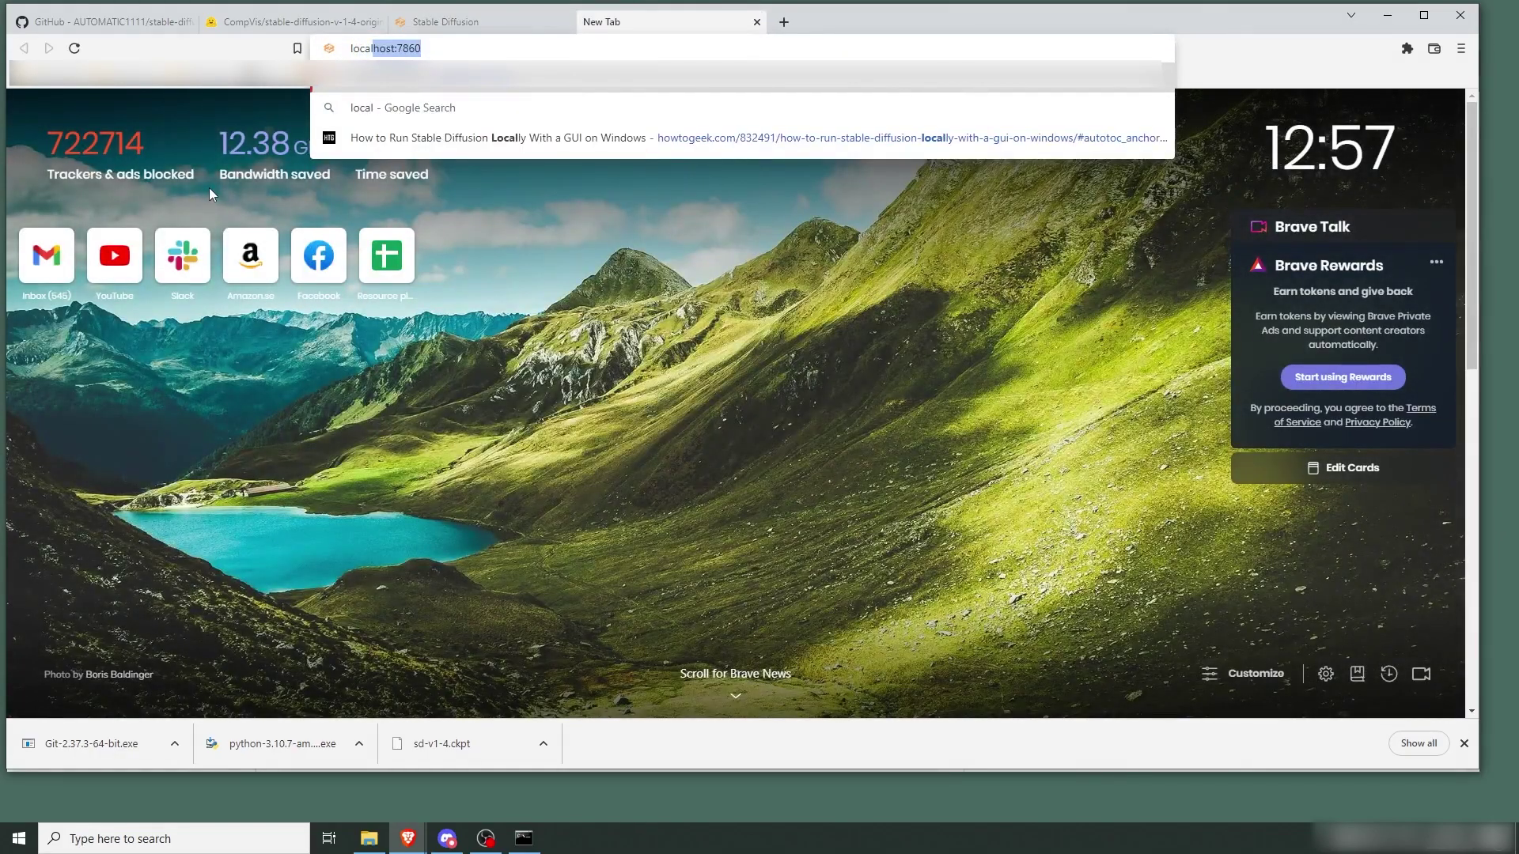
type("host:7860")
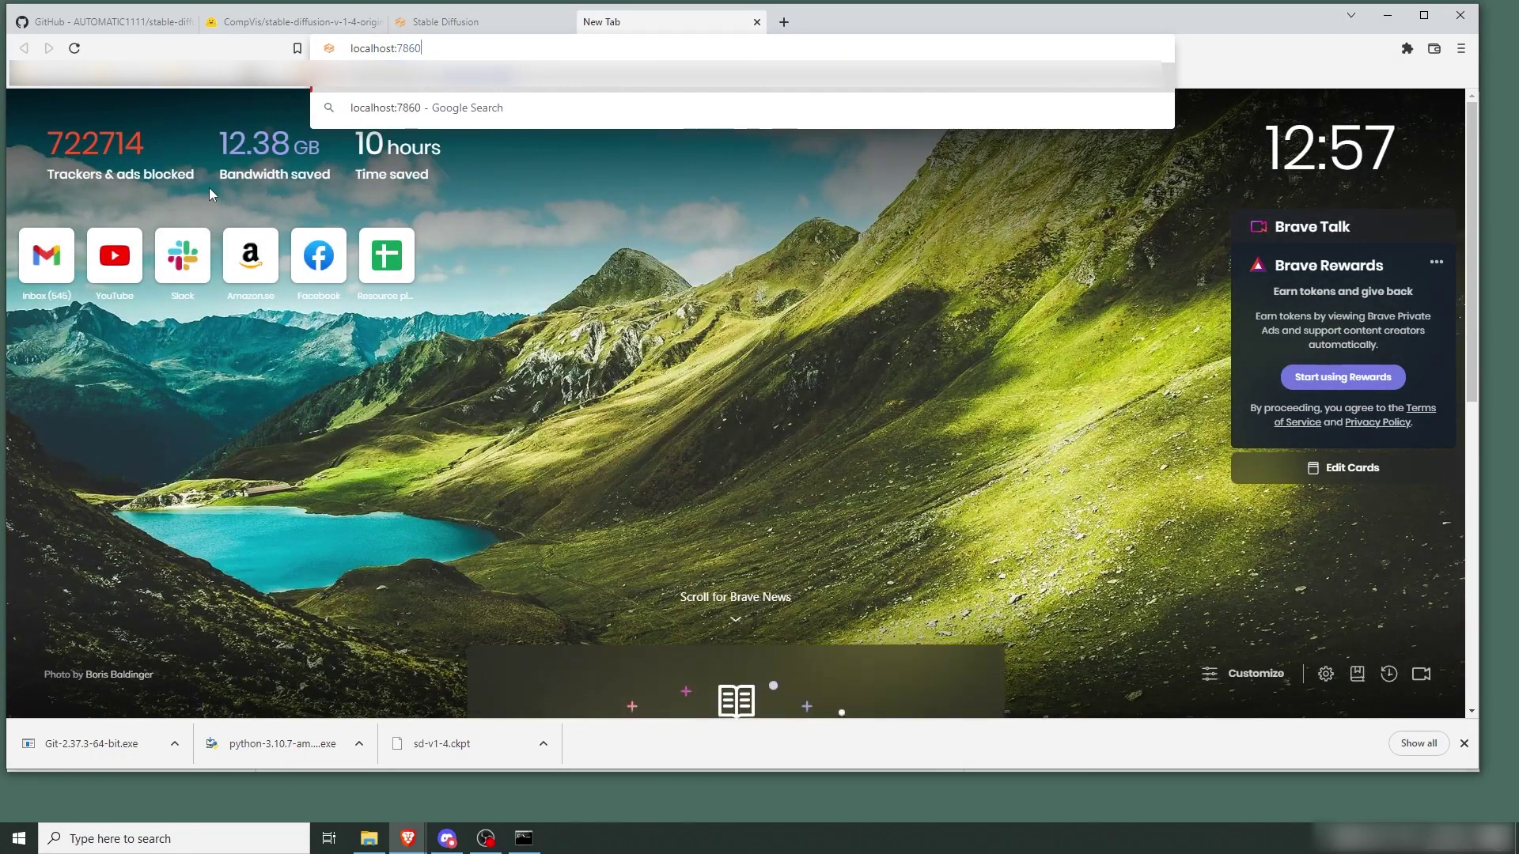
key("Return")
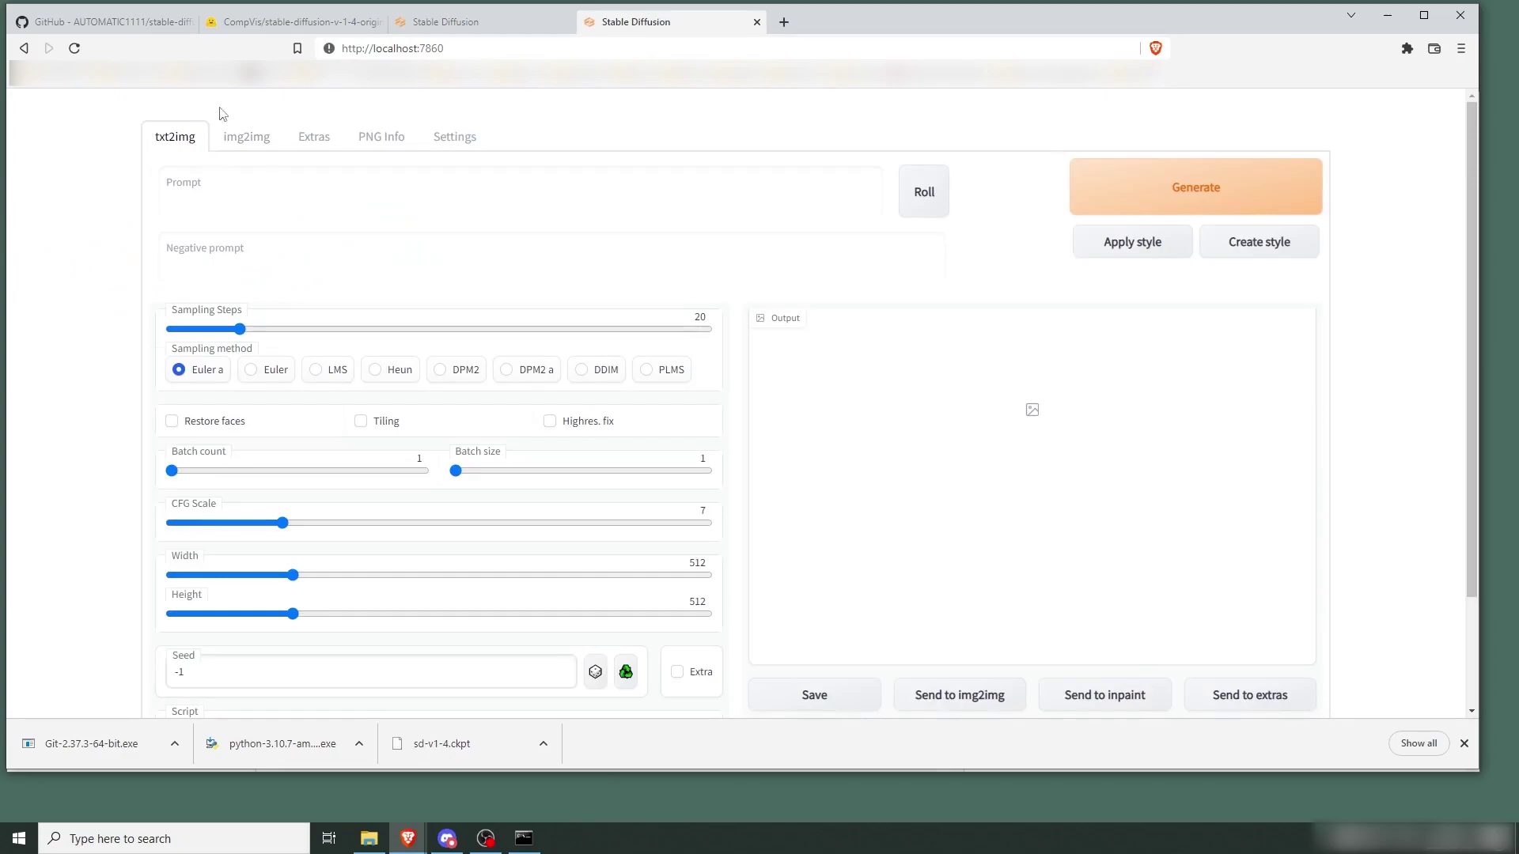
key("ctrl+w")
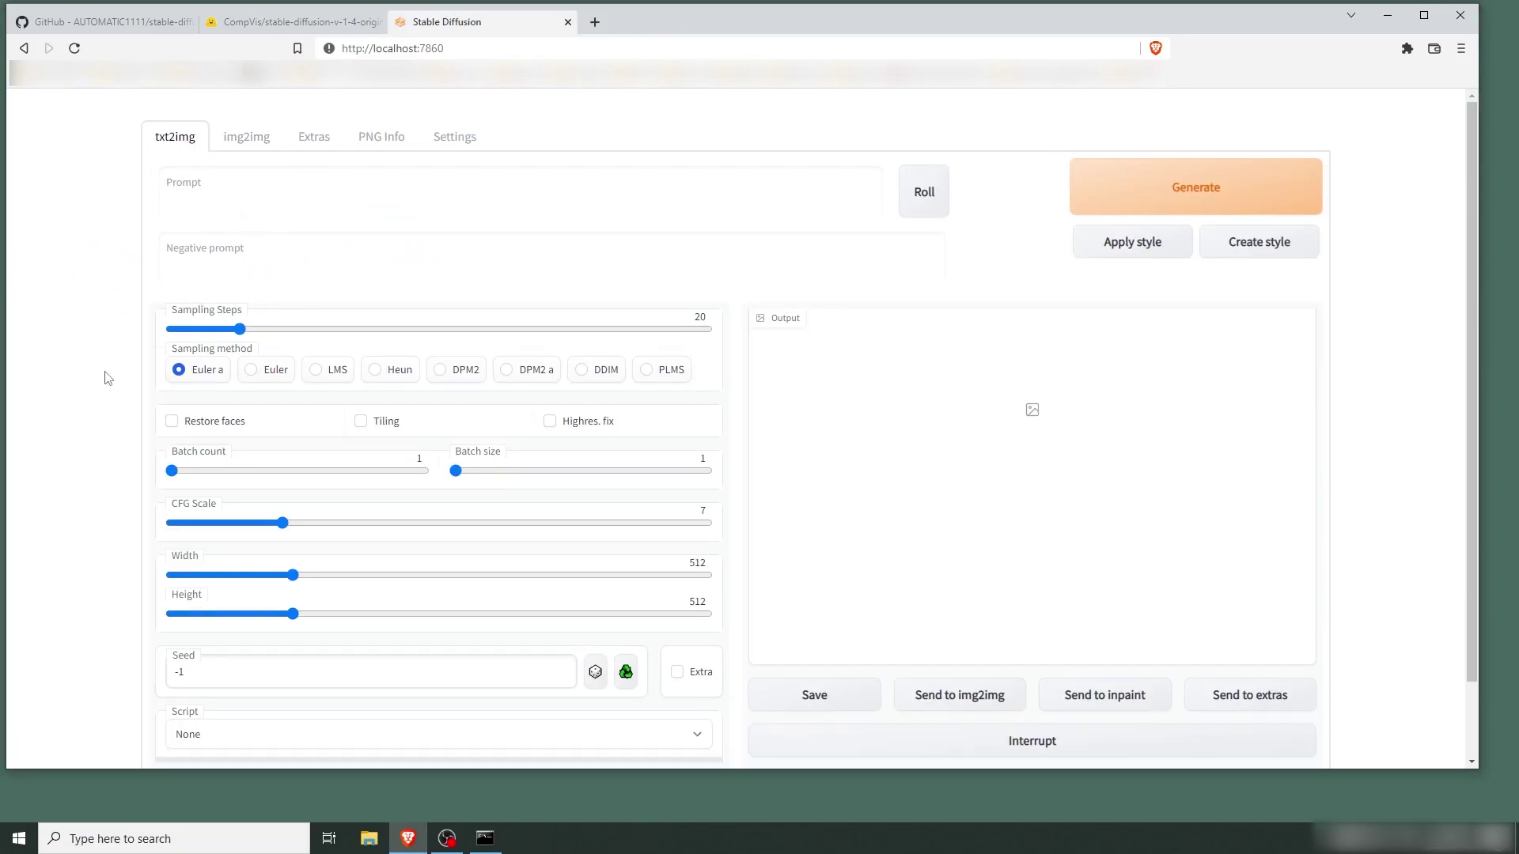
- Enter the prompt 'viking warrior in woods, conceptart, digitalart, artstation, cinematic' and set Sampling Steps to 75
left_click(269, 190)
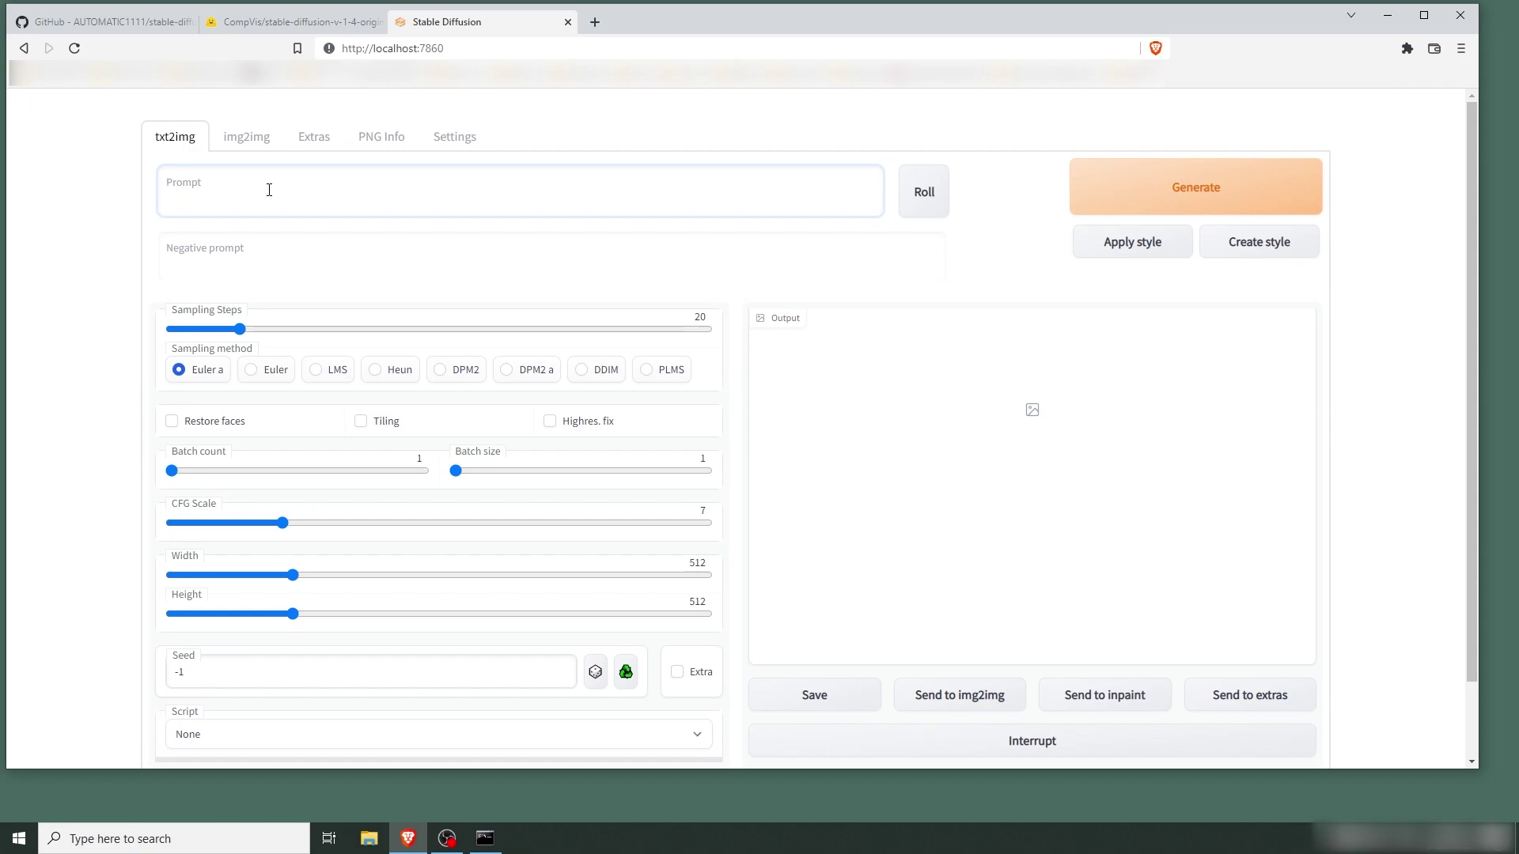
type("viking warrior in woods, conceptart, digitalart, artstation")
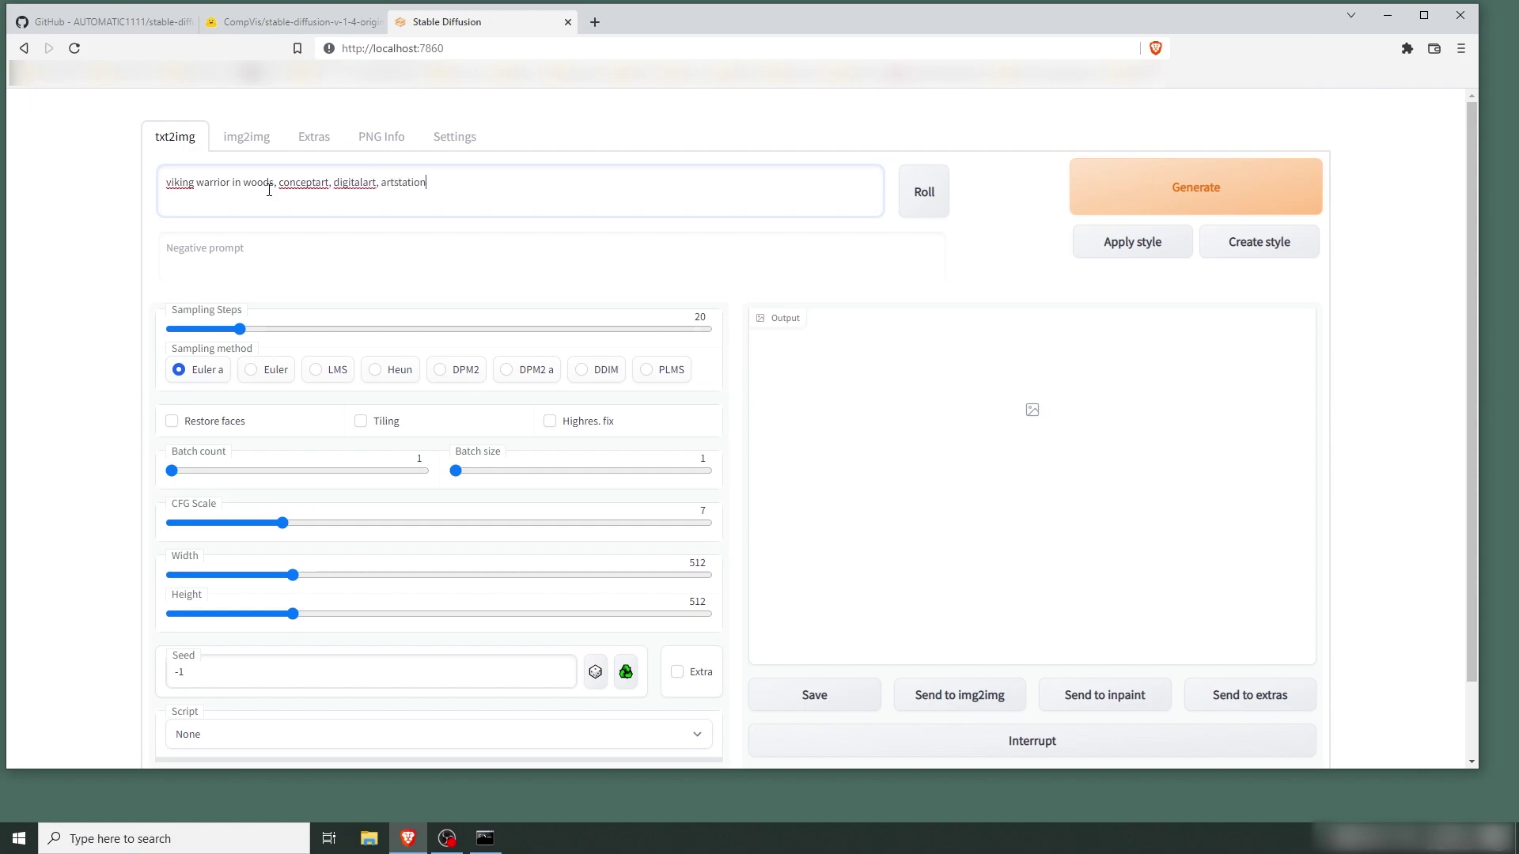
type(", cinematic")
left_click(95, 347)
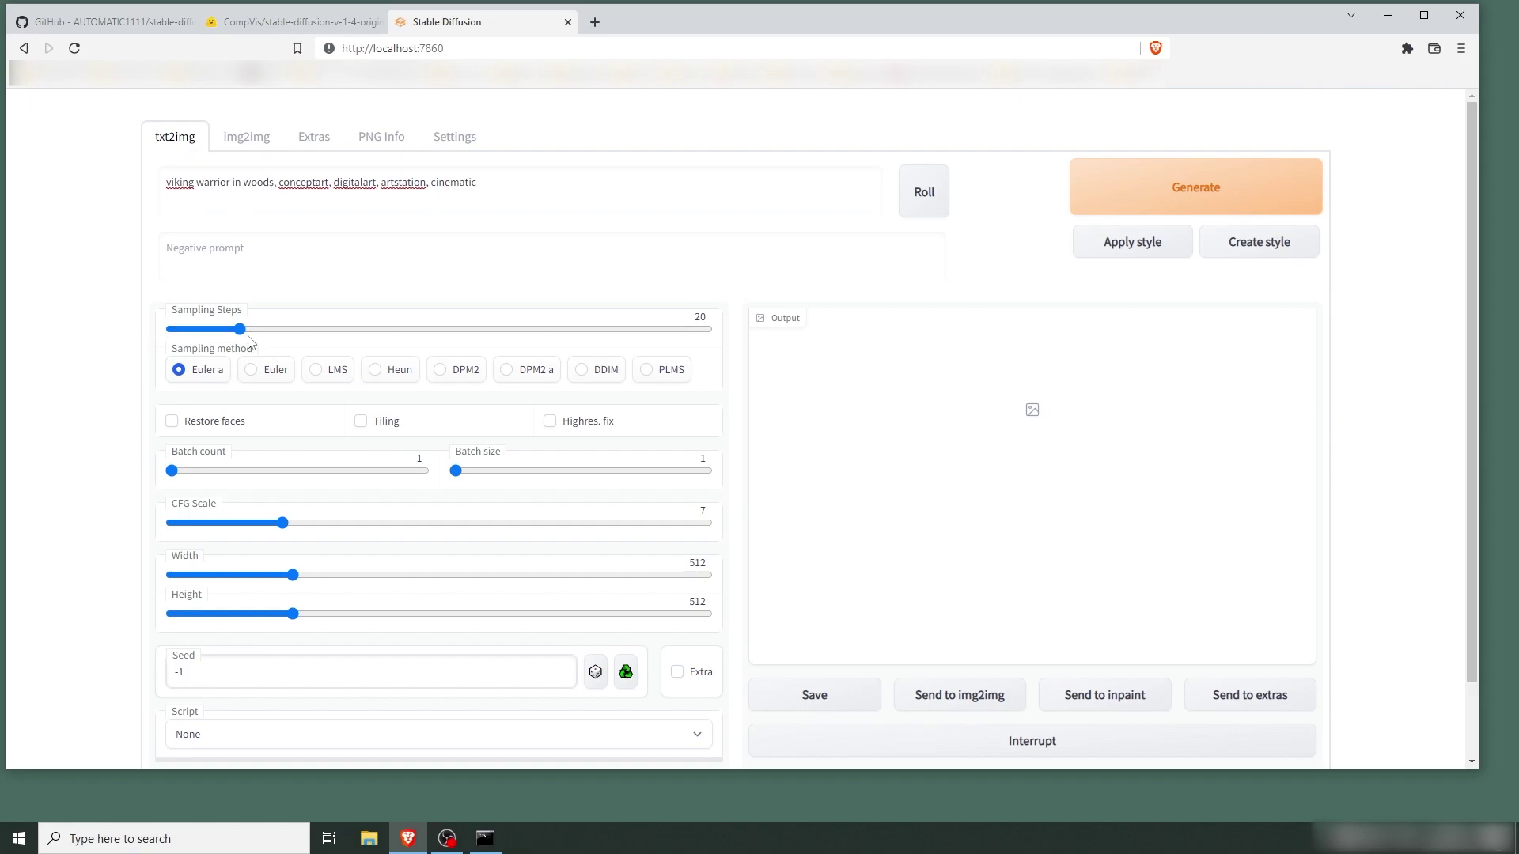
left_click_drag(242, 333, 441, 341)
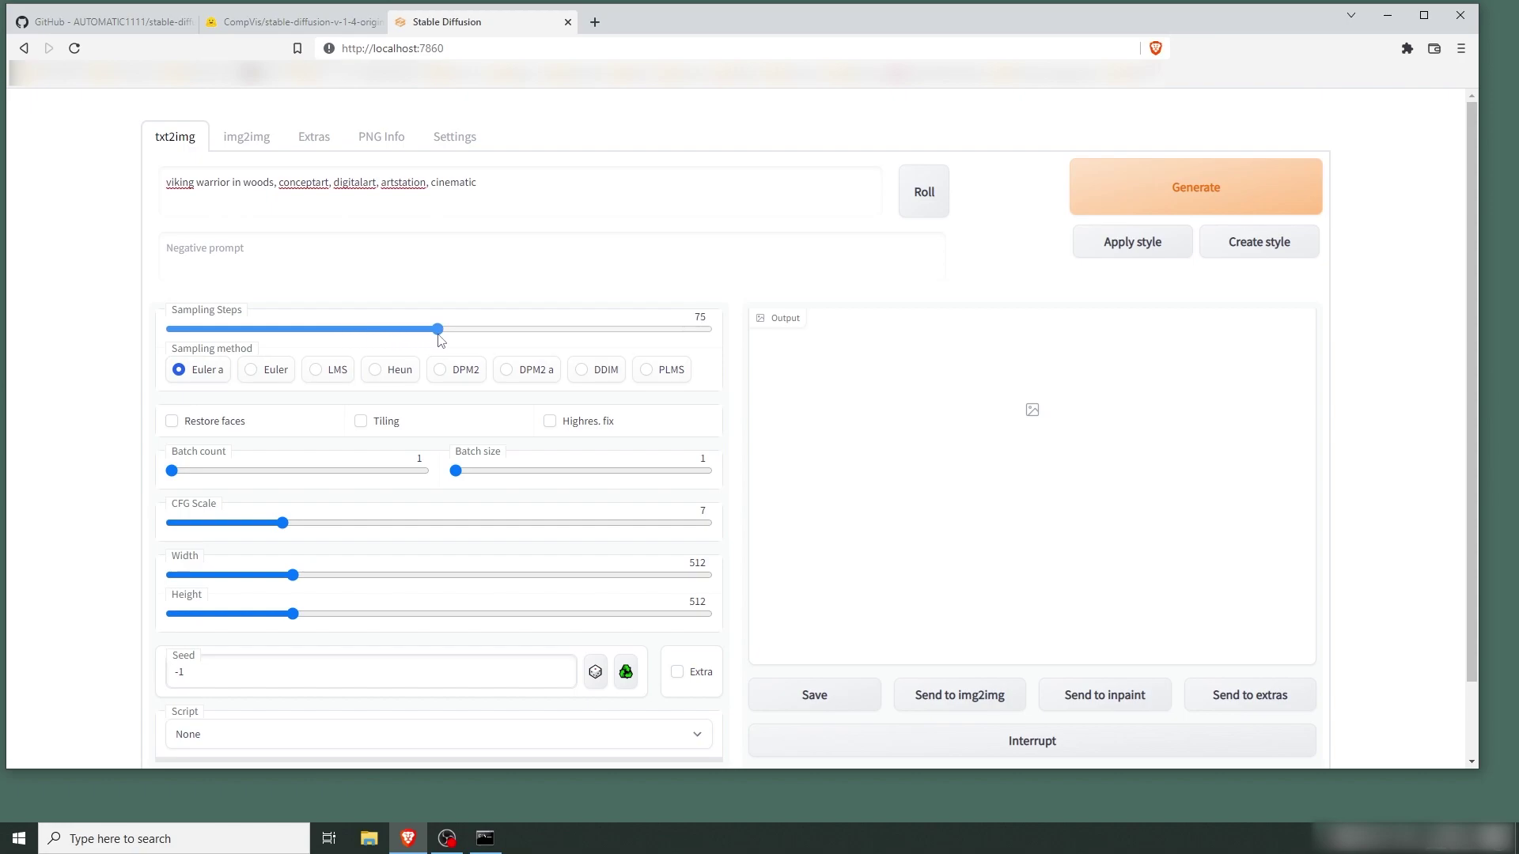
- Choose LMS as the sampling method
left_click(319, 374)
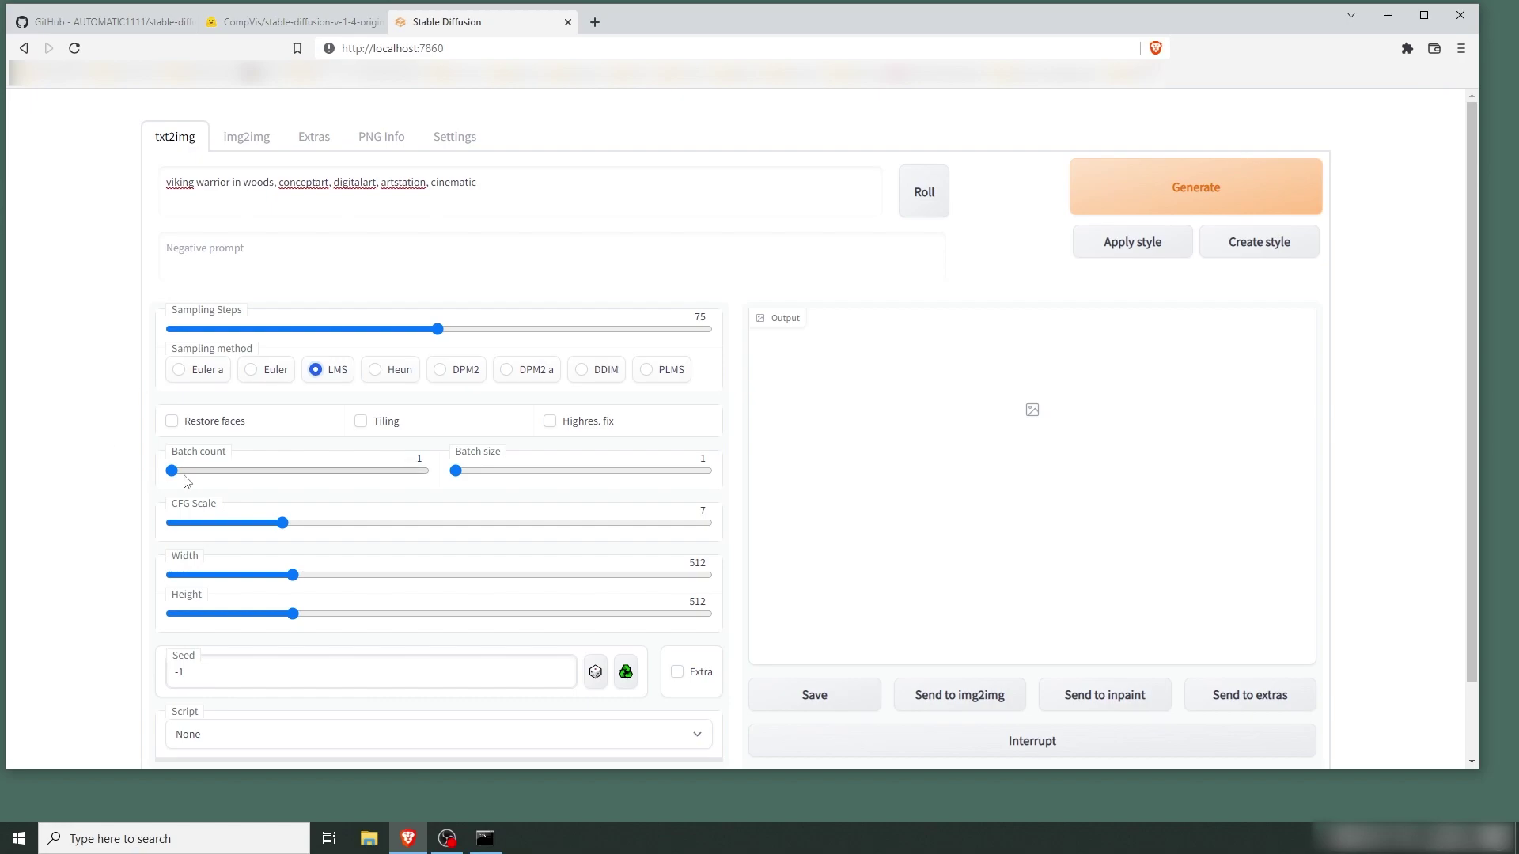
scroll(190, 479, "down", 1)
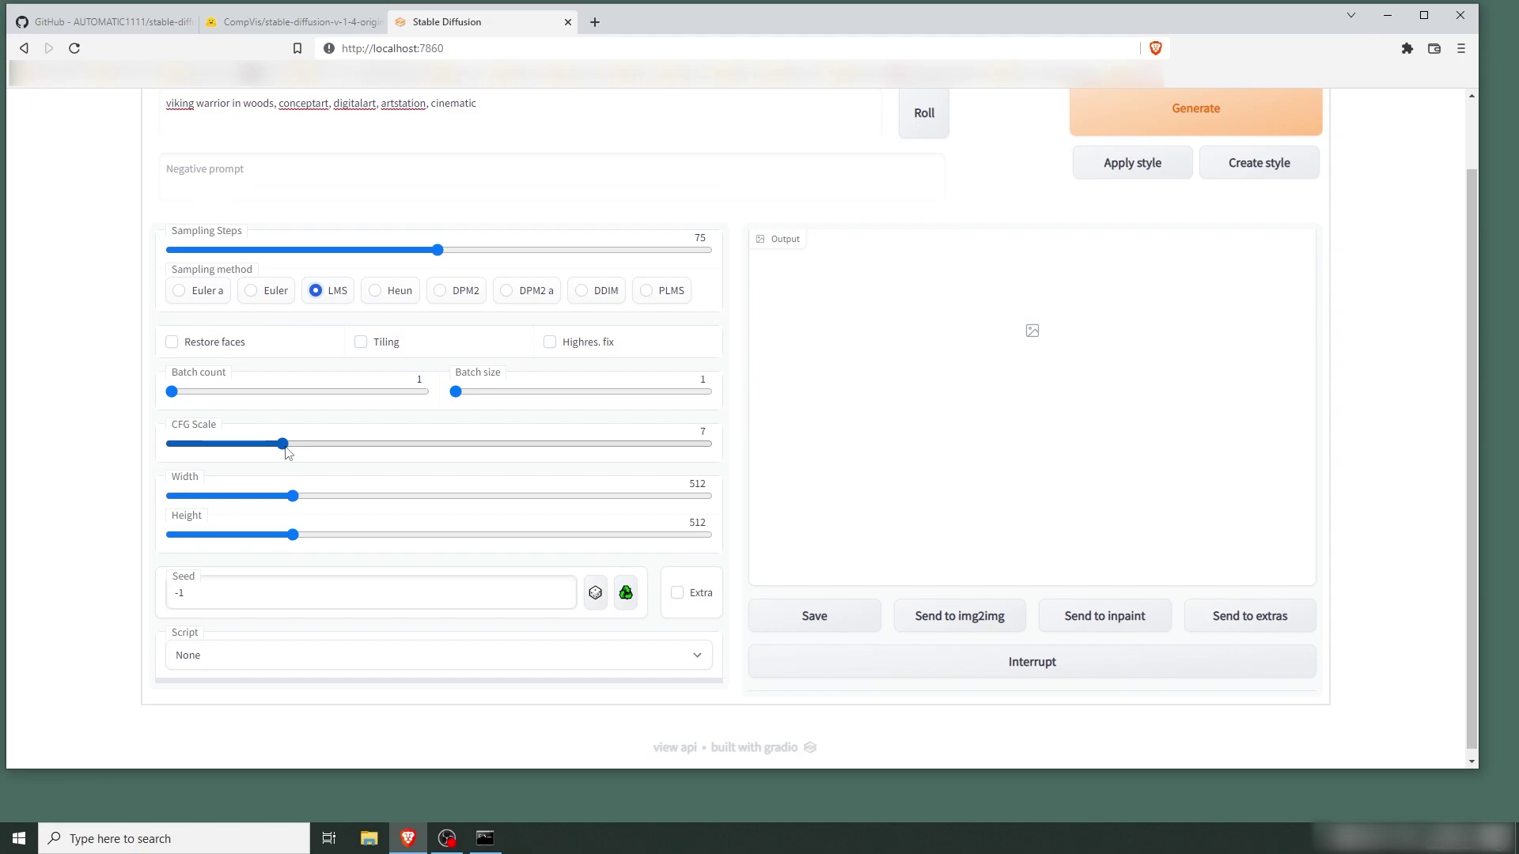
scroll(286, 452, "up", 1)
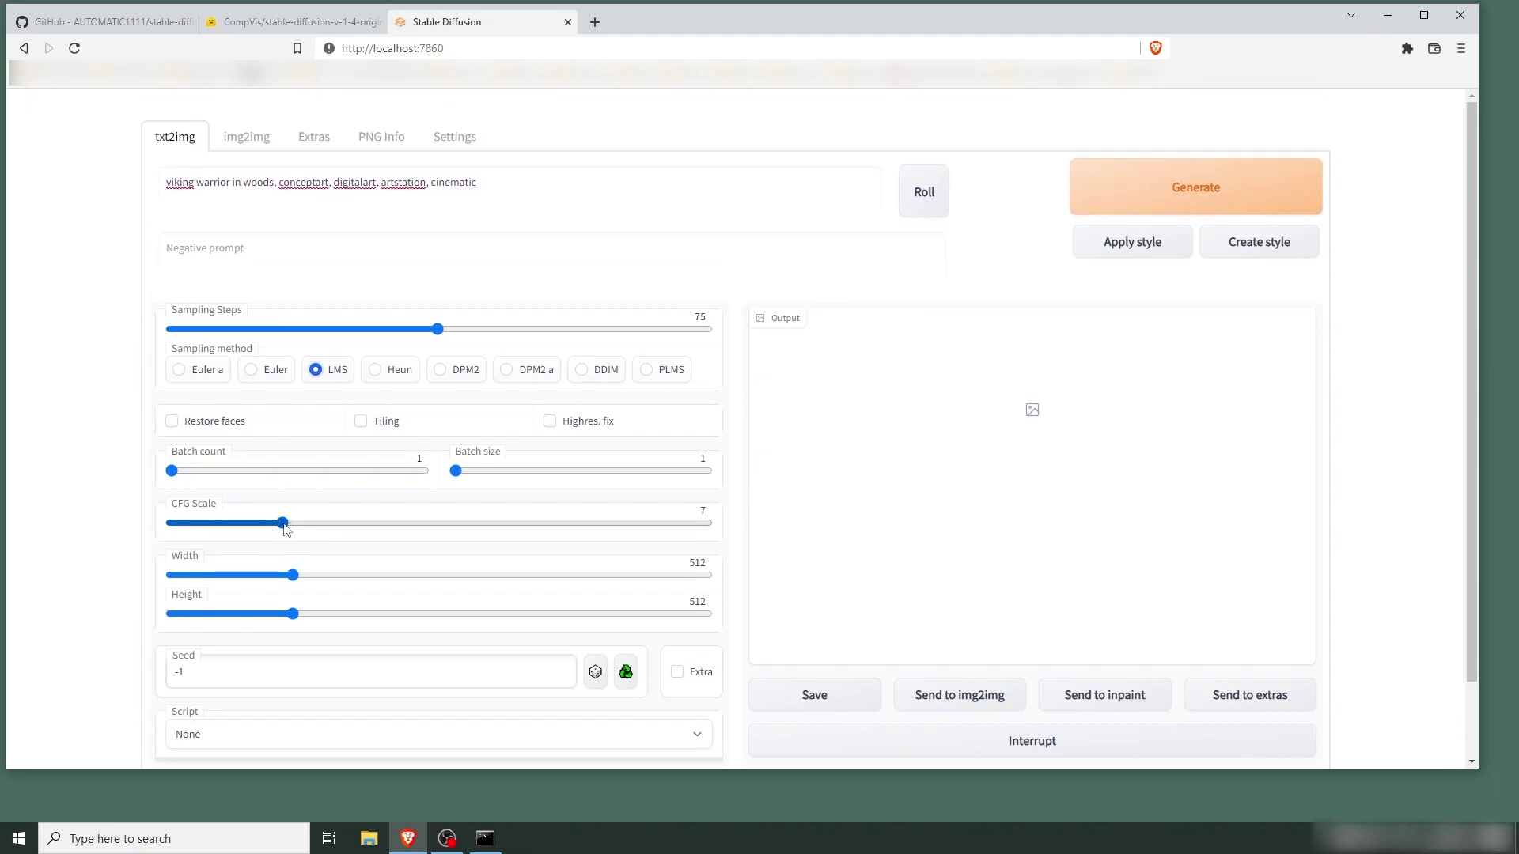
- Try CFG Scale values up to 30, then set it back to 7
left_click_drag(283, 524, 171, 532)
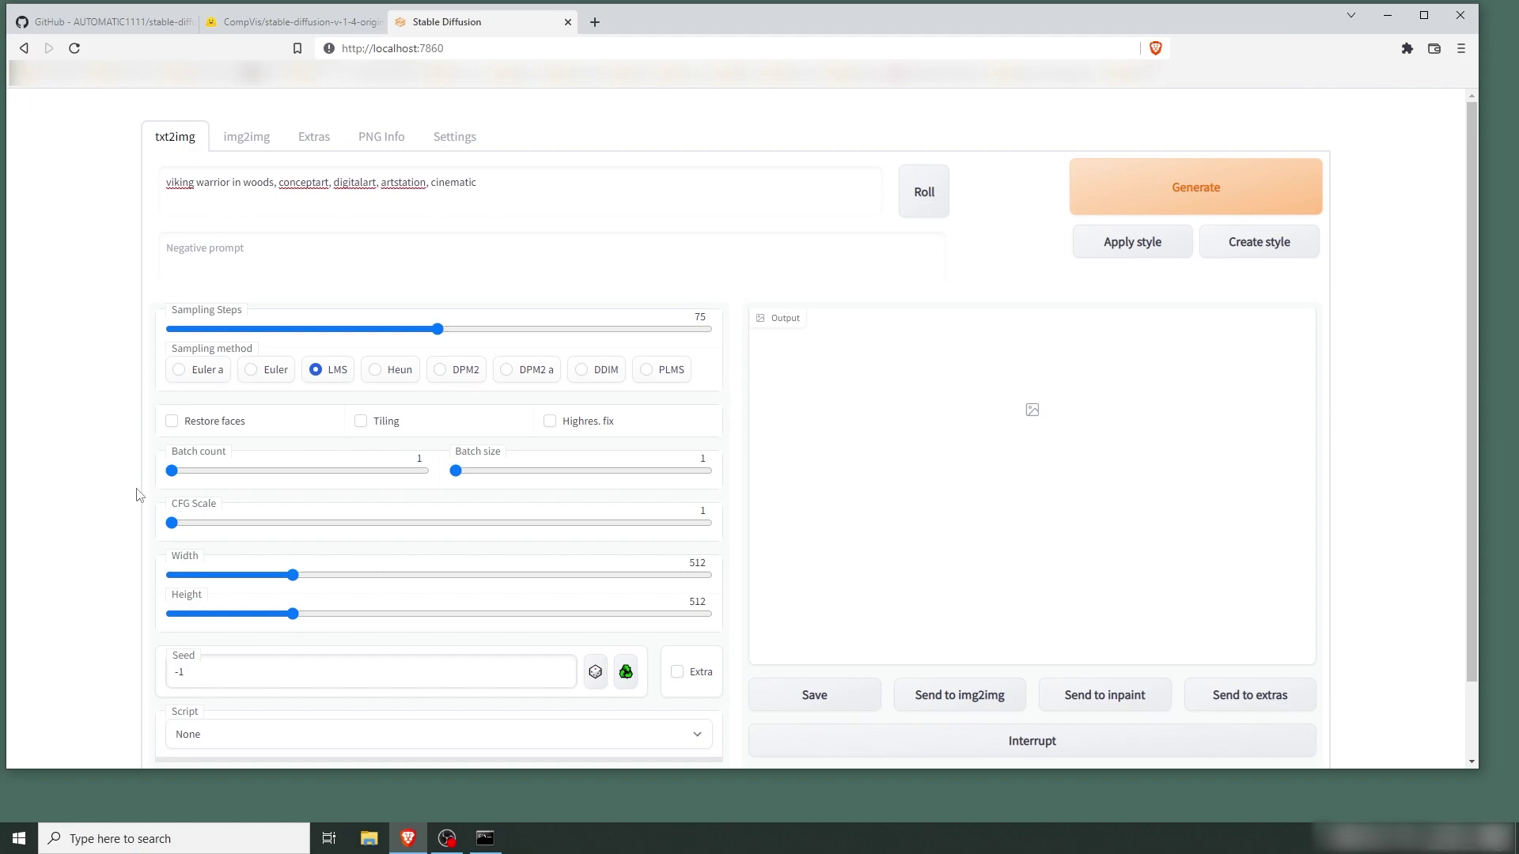
left_click_drag(172, 523, 711, 524)
left_click_drag(528, 197, 131, 190)
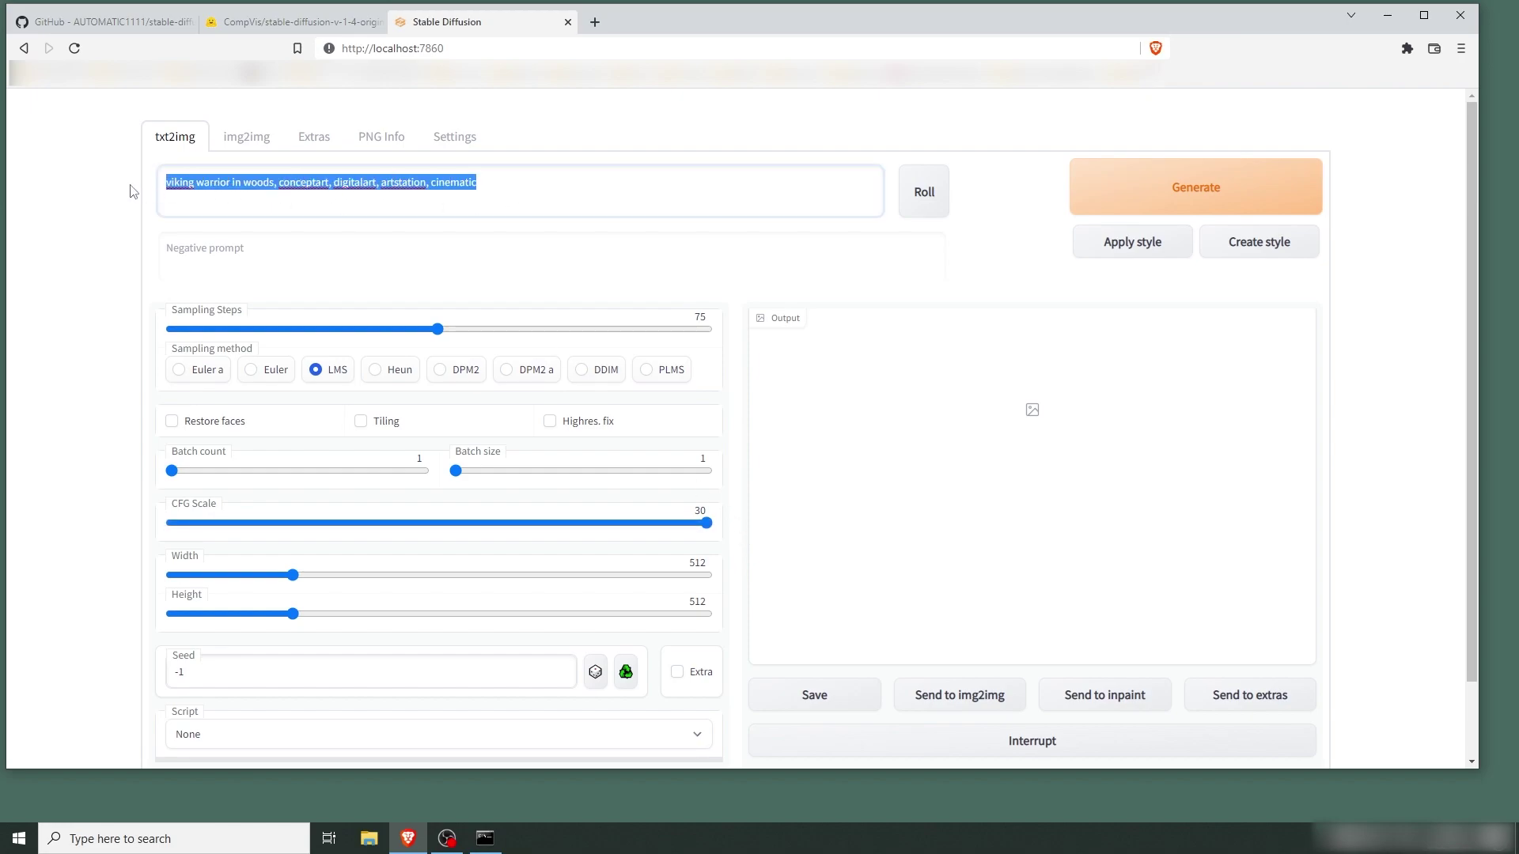
left_click(493, 181)
left_click_drag(489, 181, 142, 192)
left_click(480, 186)
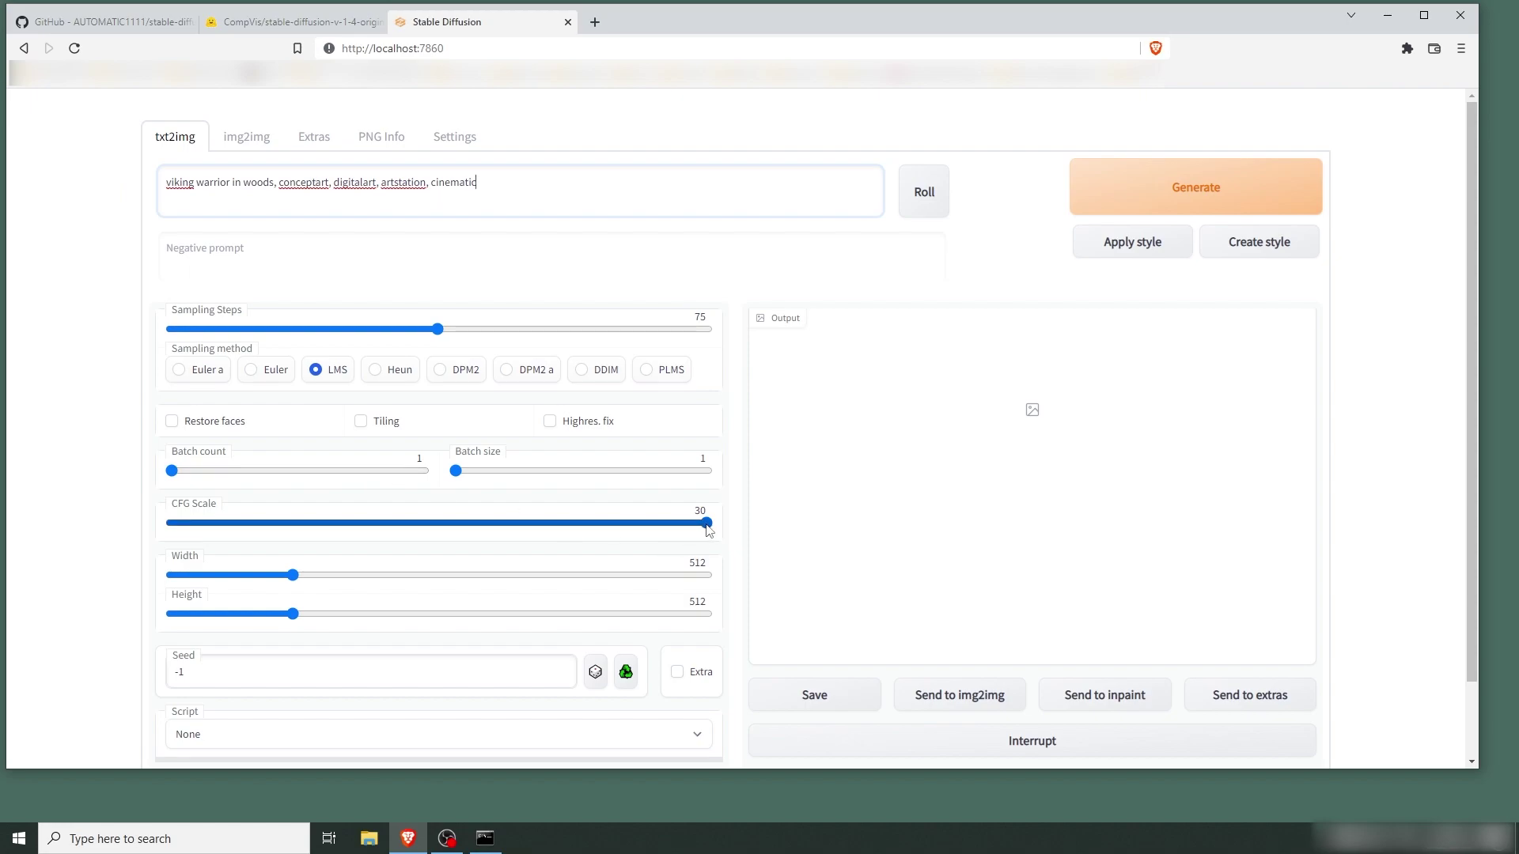
left_click_drag(706, 523, 290, 553)
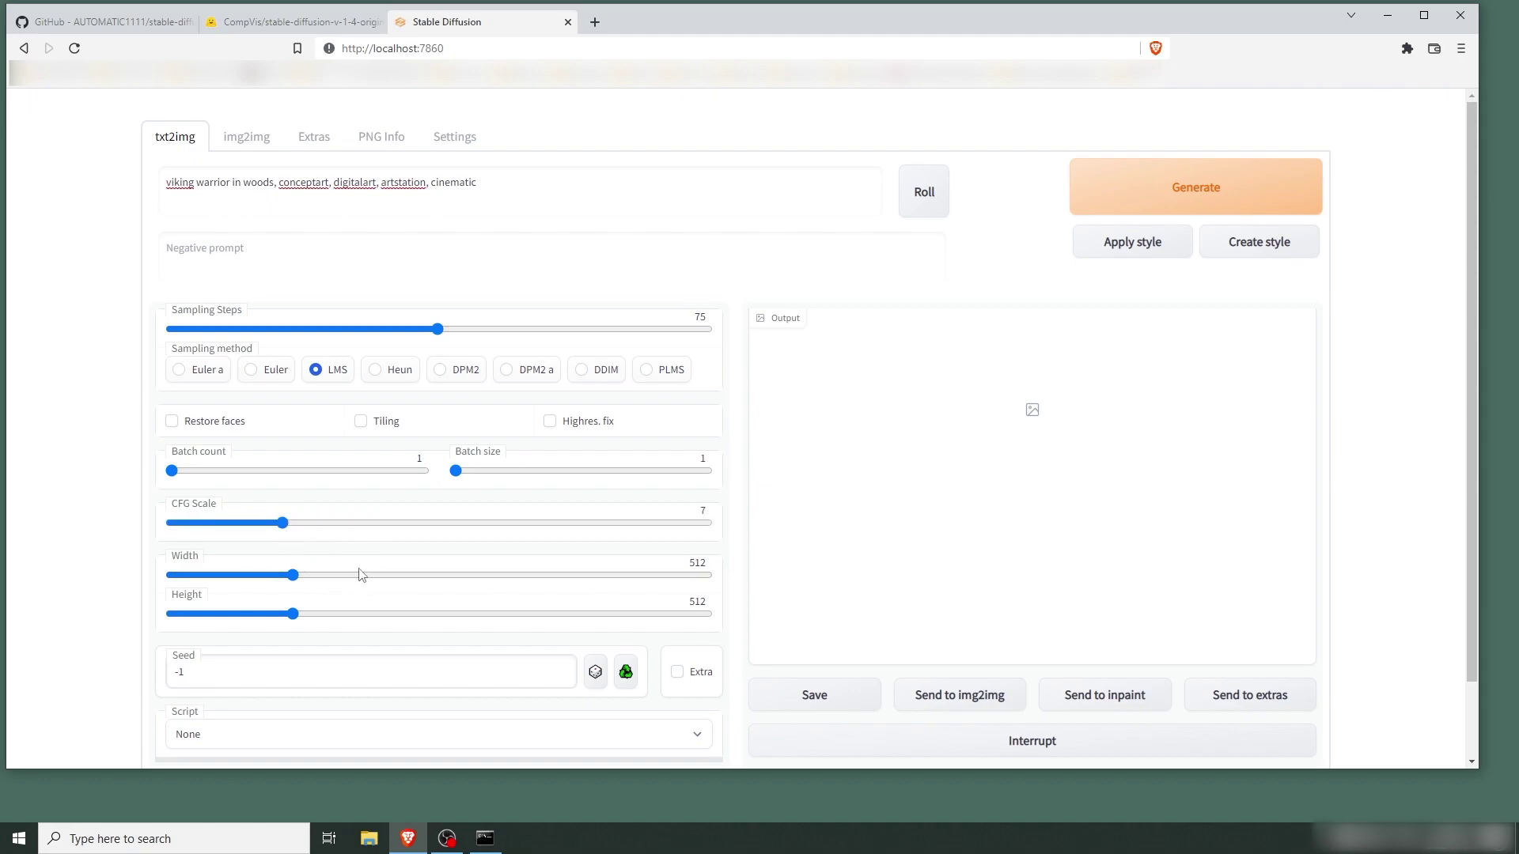
- In Settings, set the image-creation progress interval to 3 sampling steps and apply the settings
scroll(707, 601, "down", 2)
scroll(720, 597, "up", 2)
left_click(455, 137)
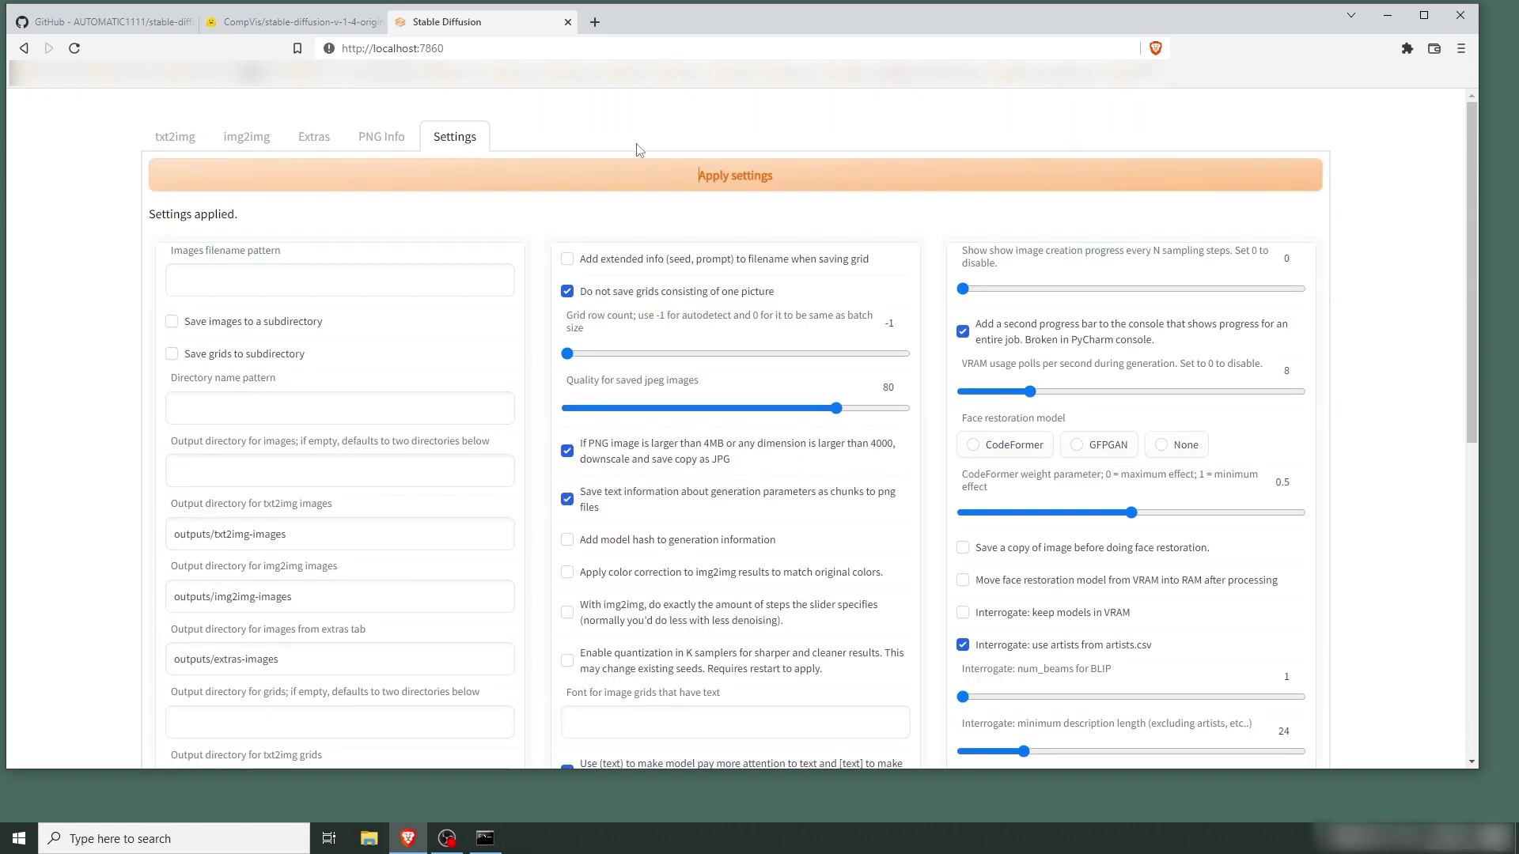
left_click_drag(961, 251, 1080, 267)
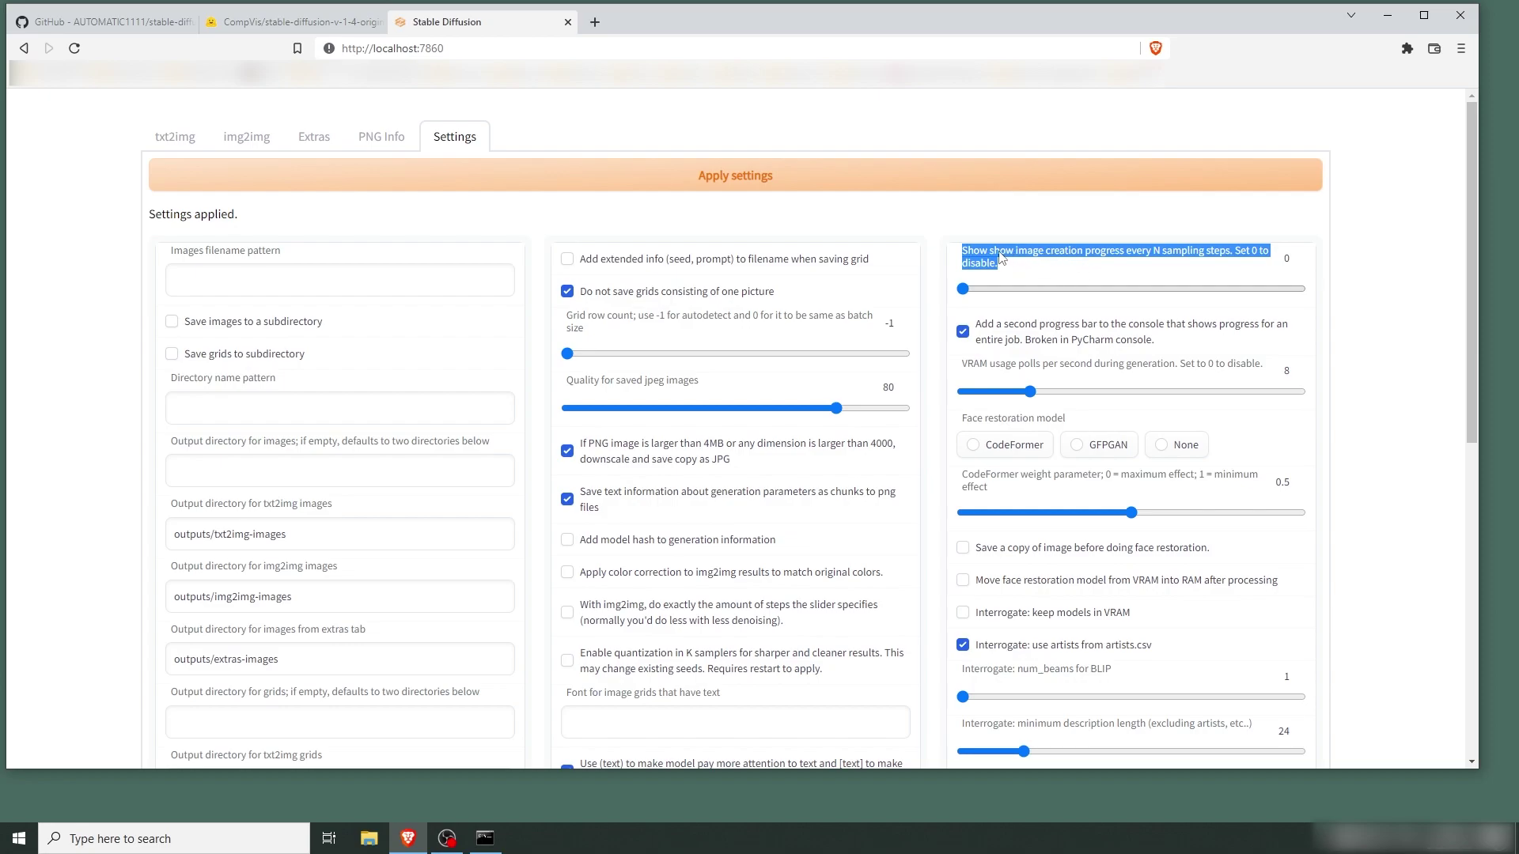
left_click(972, 289)
left_click_drag(972, 289, 994, 290)
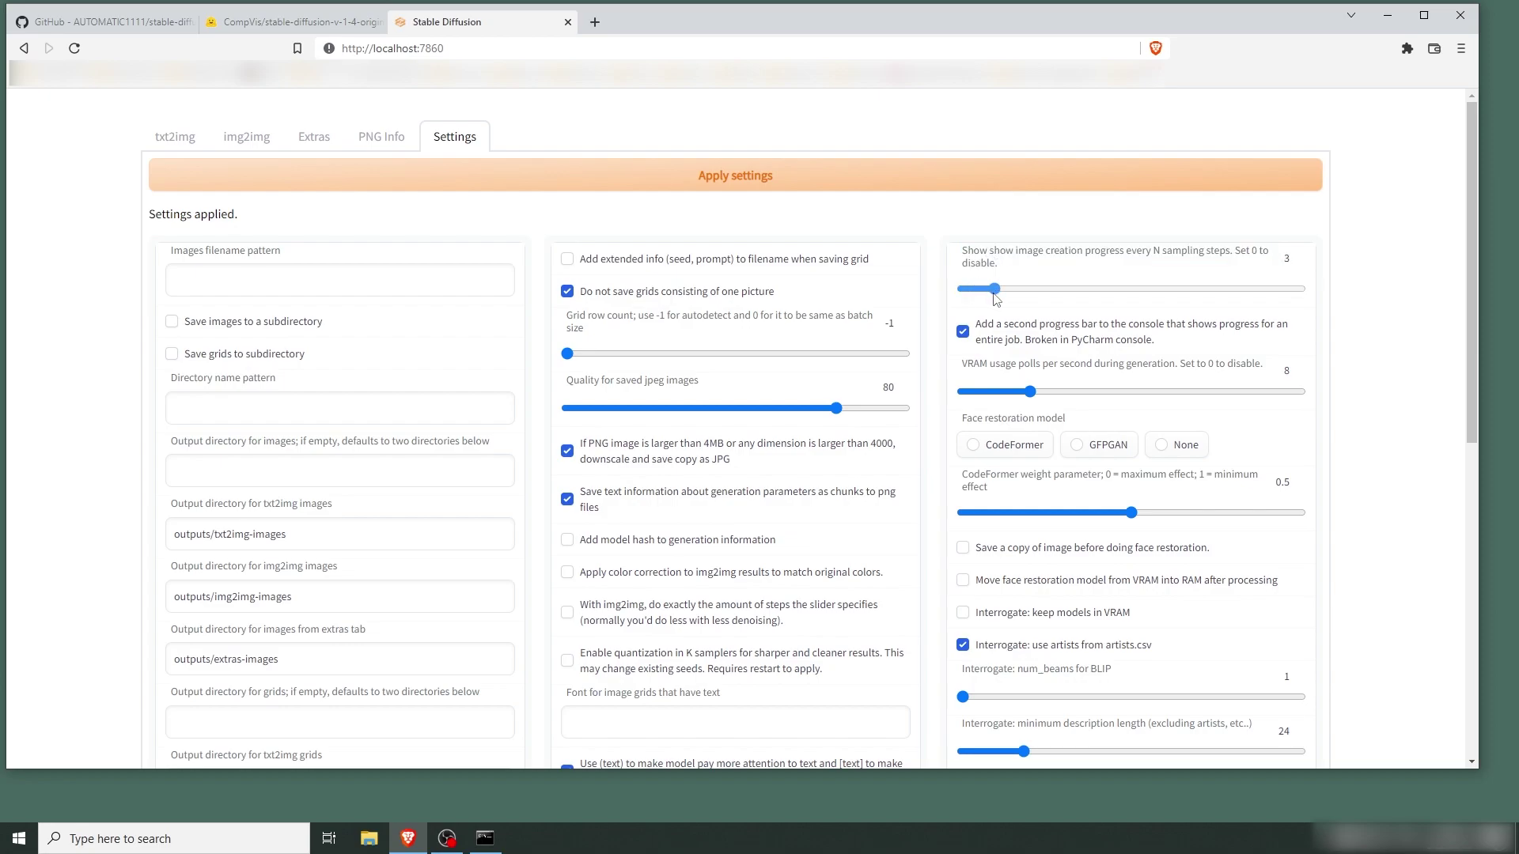
left_click(735, 179)
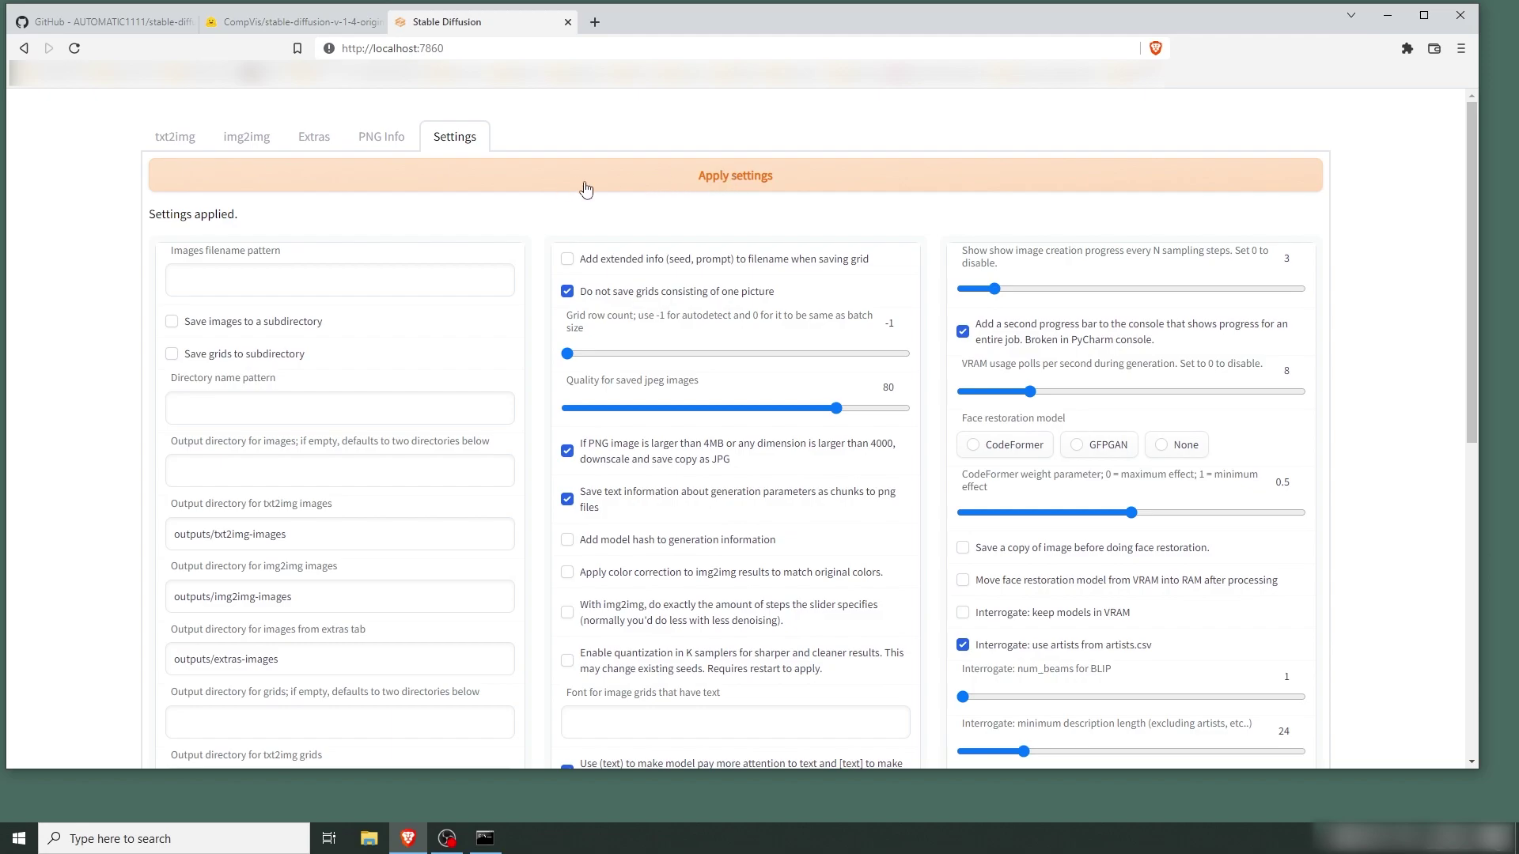
- Generate the 512x512 viking warrior image from txt2img and view the result enlarged
left_click(184, 140)
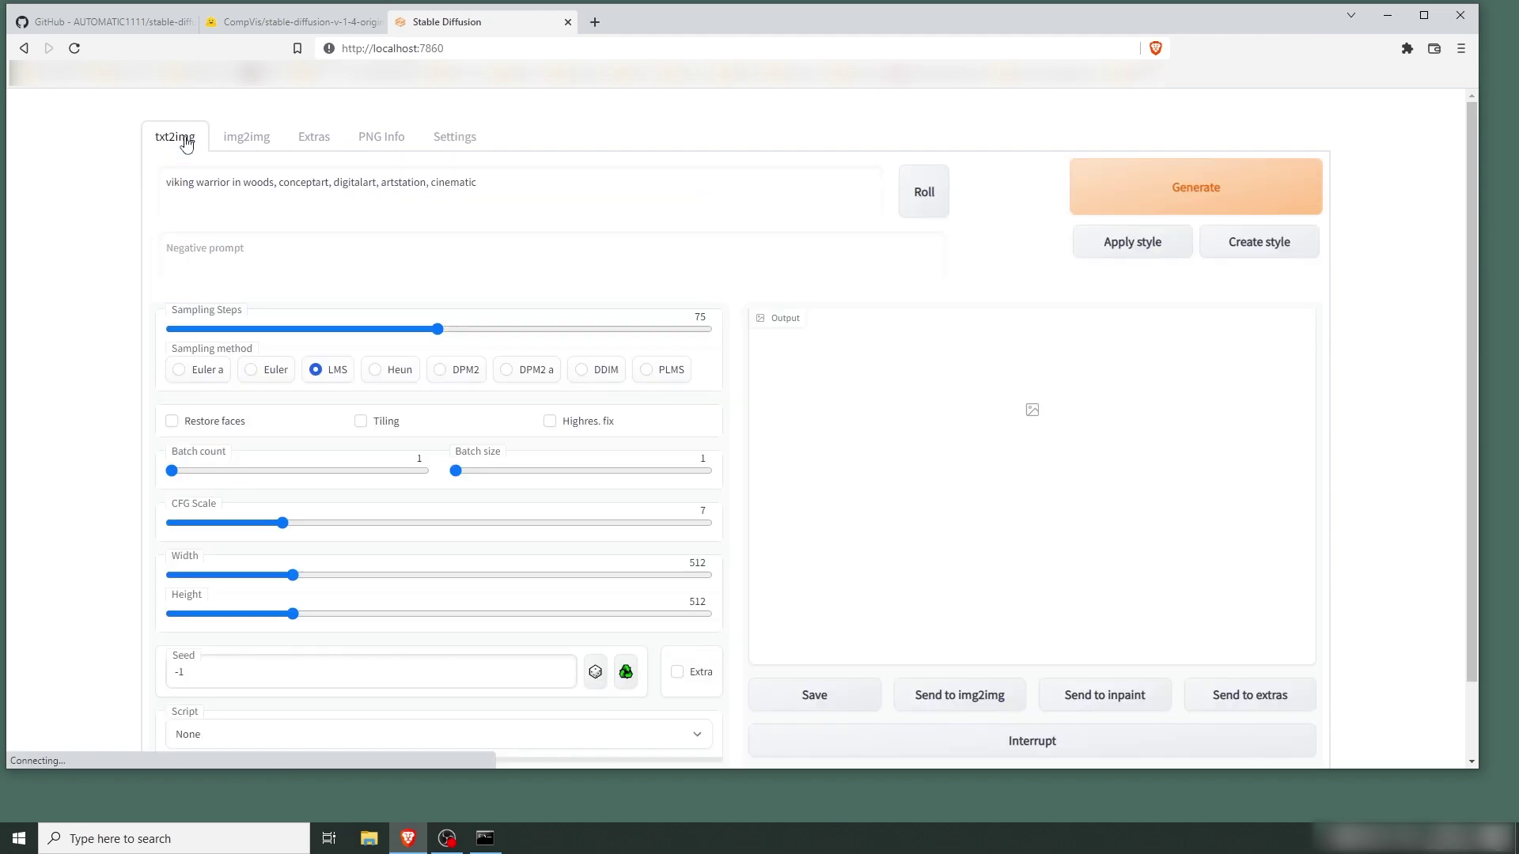
left_click(1162, 195)
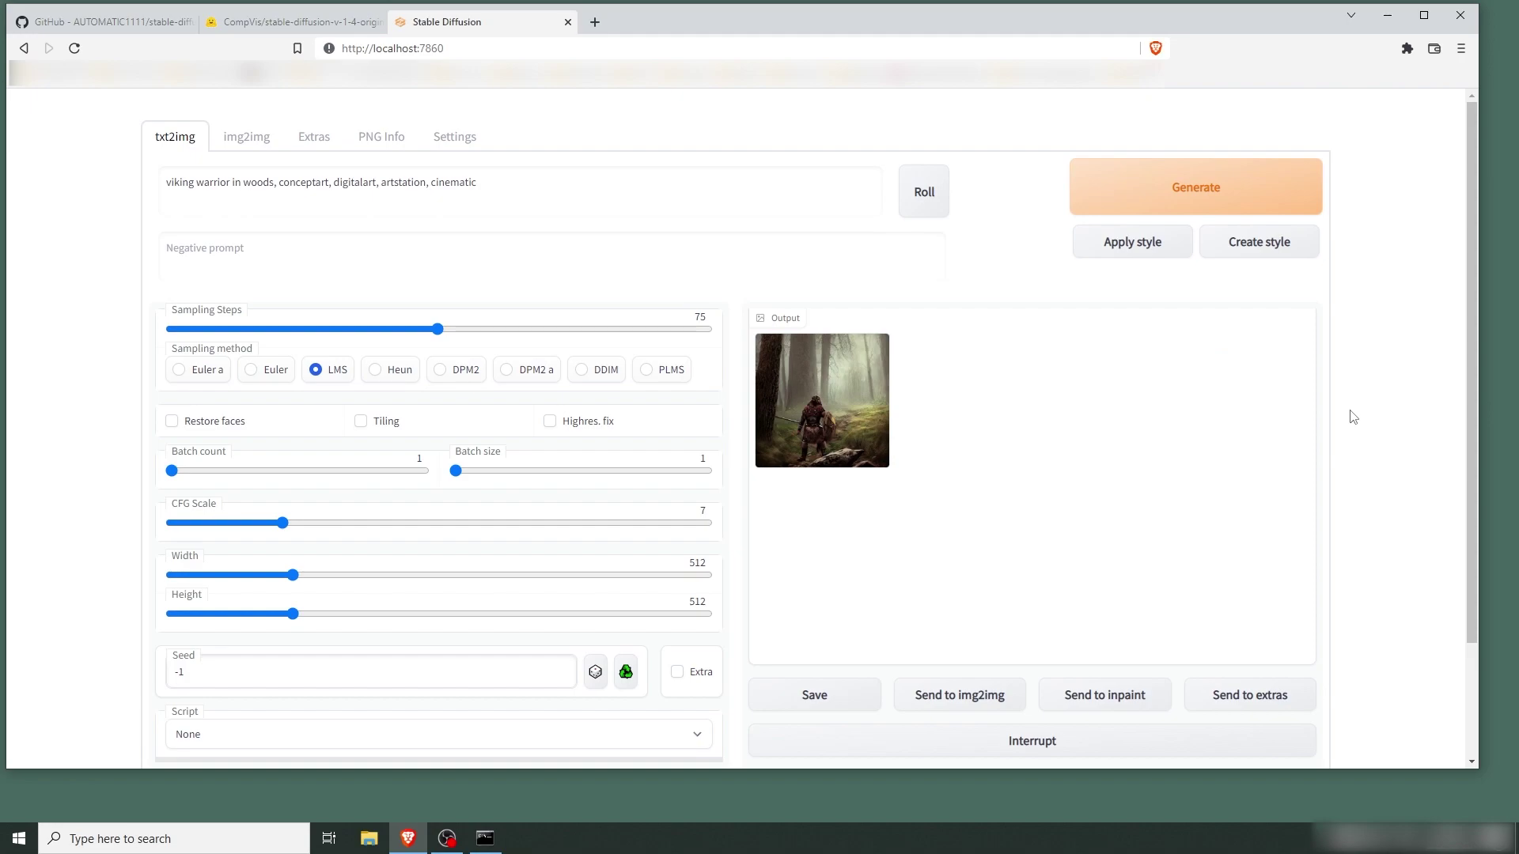
left_click(843, 423)
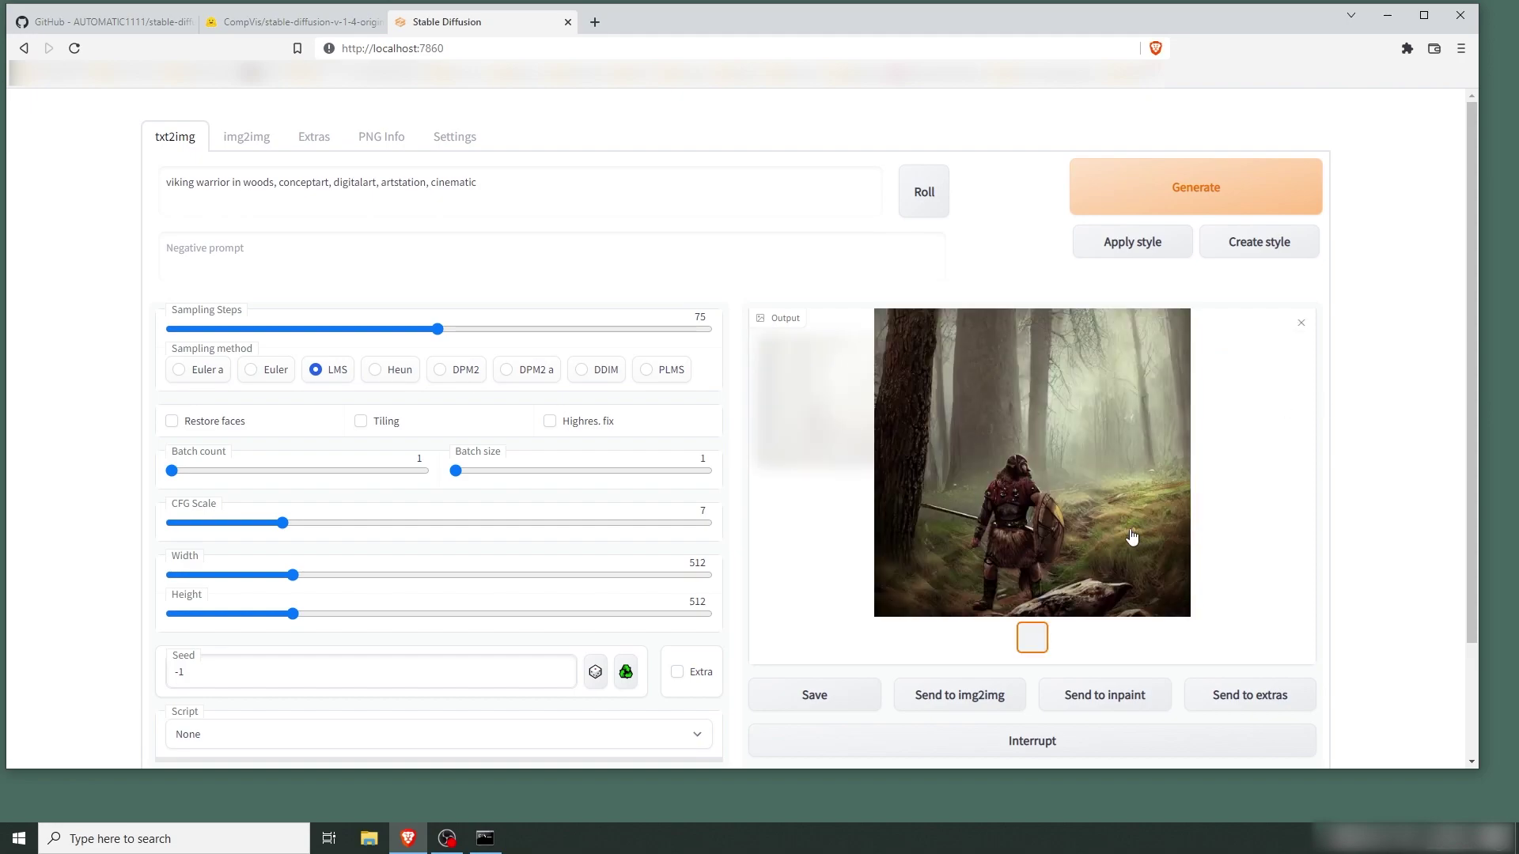